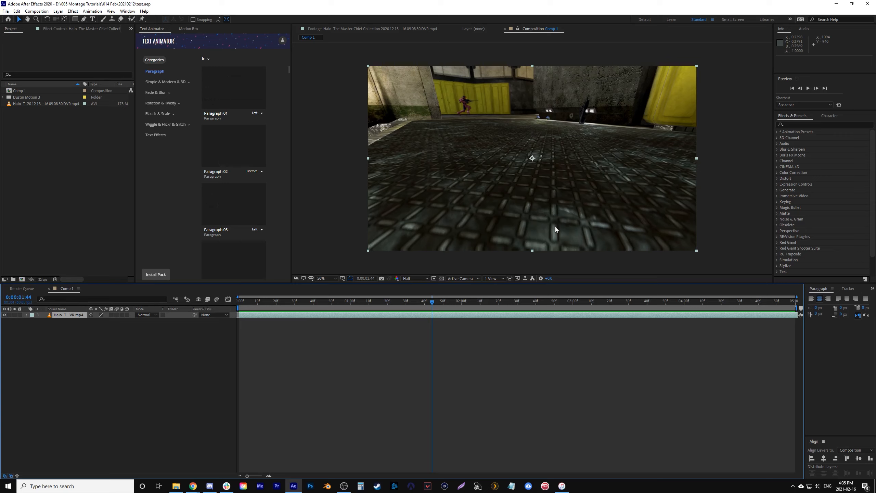
- Play and scrub through the gameplay clip to review it, ending back at the first frame
{"action": "key", "text": "space"}
{"action": "left_click", "coordinate": [368, 301]}
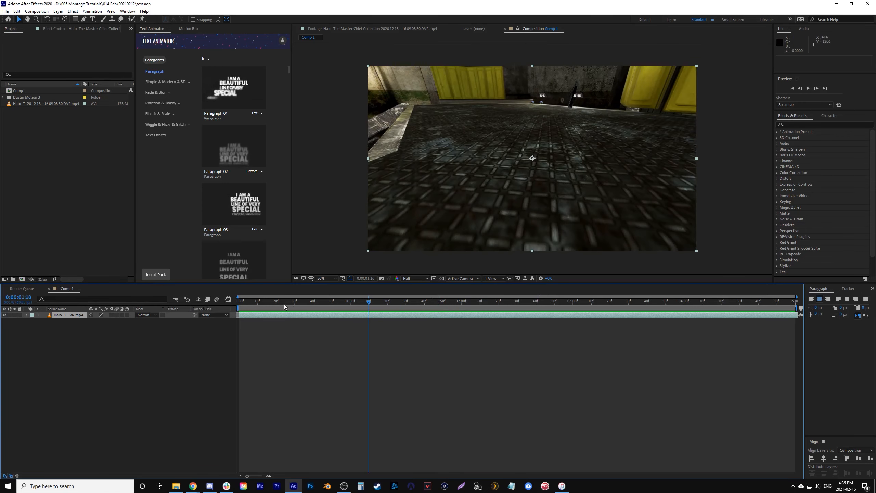
{"action": "left_click", "coordinate": [645, 306]}
{"action": "left_click_drag", "start_coordinate": [390, 302], "coordinate": [527, 303]}
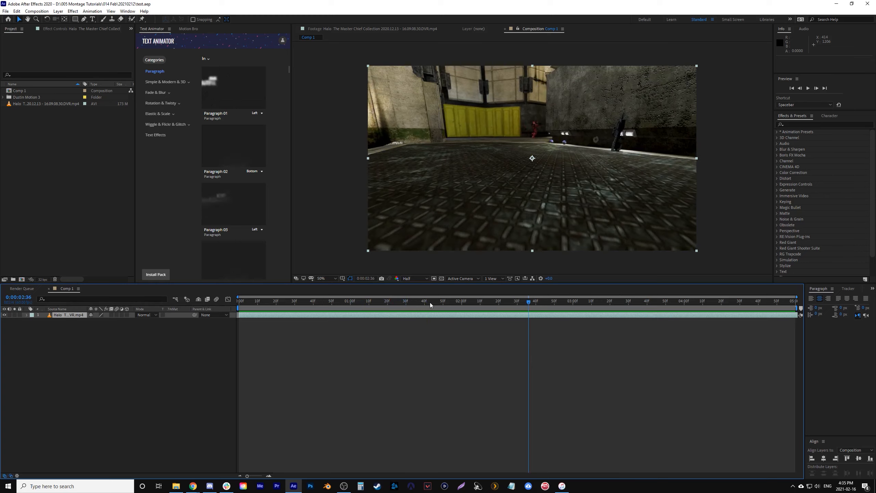
{"action": "left_click_drag", "start_coordinate": [366, 305], "coordinate": [653, 302]}
{"action": "key", "text": "space"}
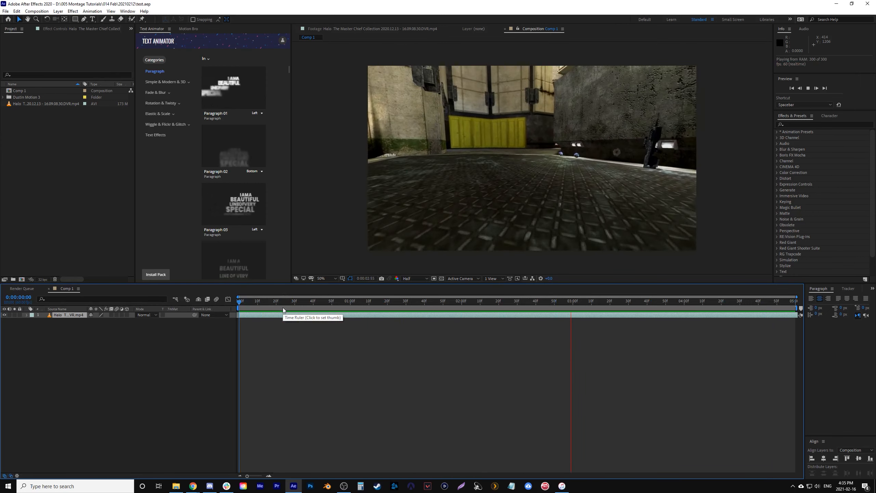
{"action": "key", "text": "space"}
{"action": "key", "text": "Home"}
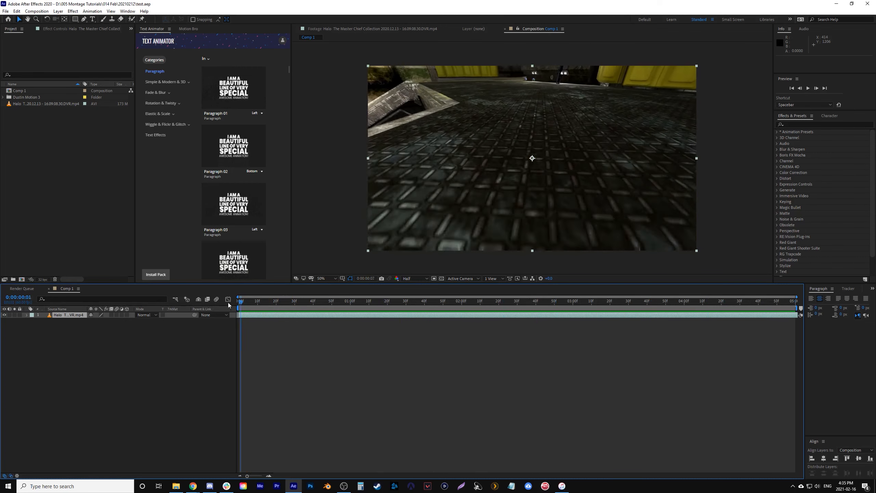
- Pre-compose the gameplay clip, leaving all attributes in Comp 1
{"action": "right_click", "coordinate": [286, 314]}
{"action": "left_click", "coordinate": [344, 279]}
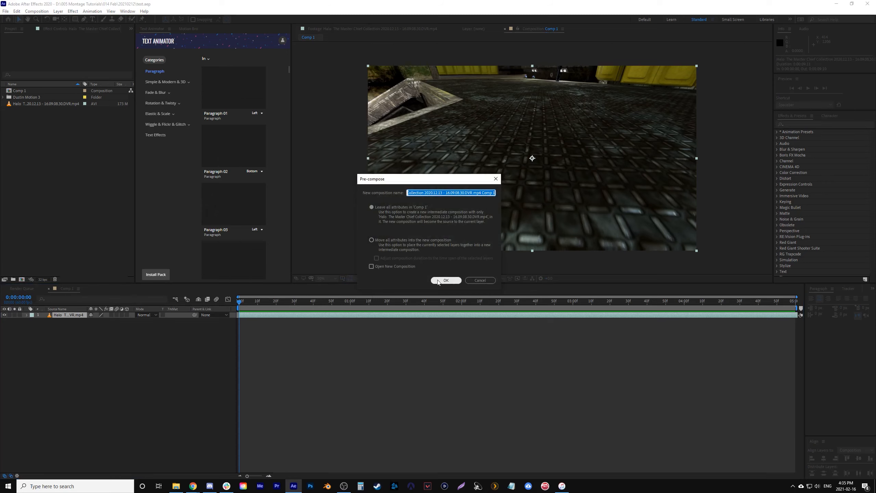
{"action": "left_click", "coordinate": [452, 282]}
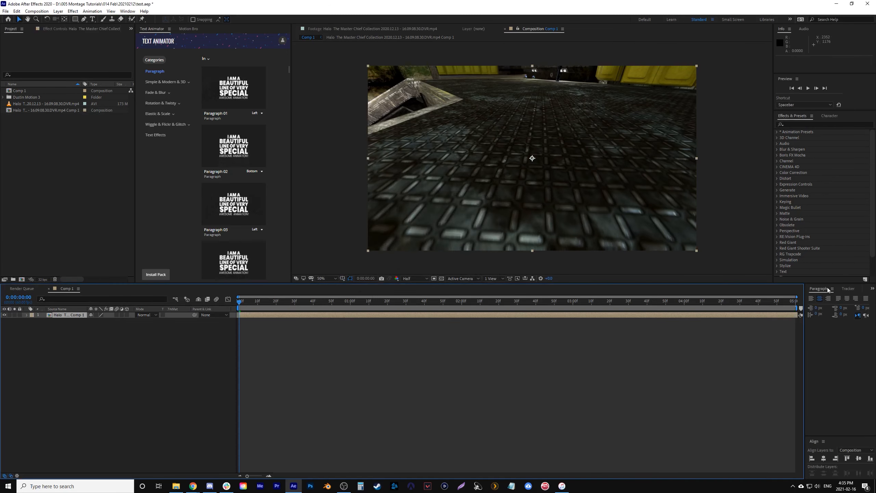
- Inside the gameplay pre-comp, split the clip at 0:00:21:29 and delete the part before that point
{"action": "double_click", "coordinate": [296, 314]}
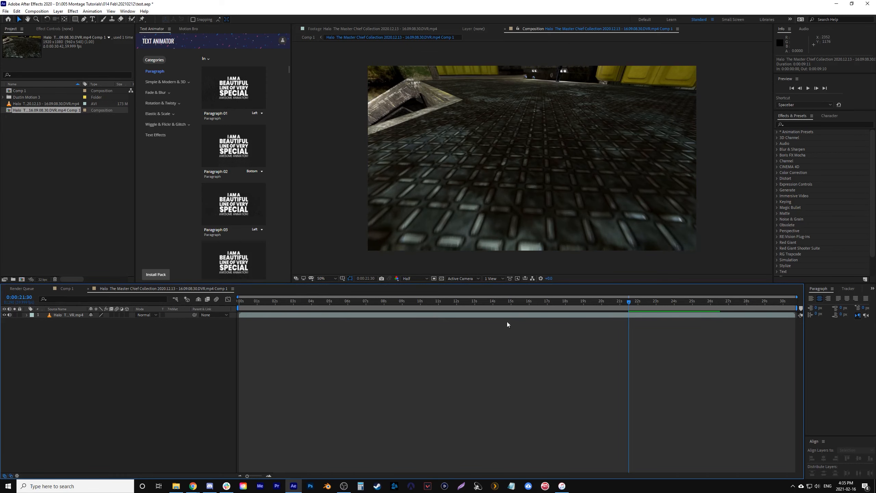
{"action": "left_click", "coordinate": [67, 289]}
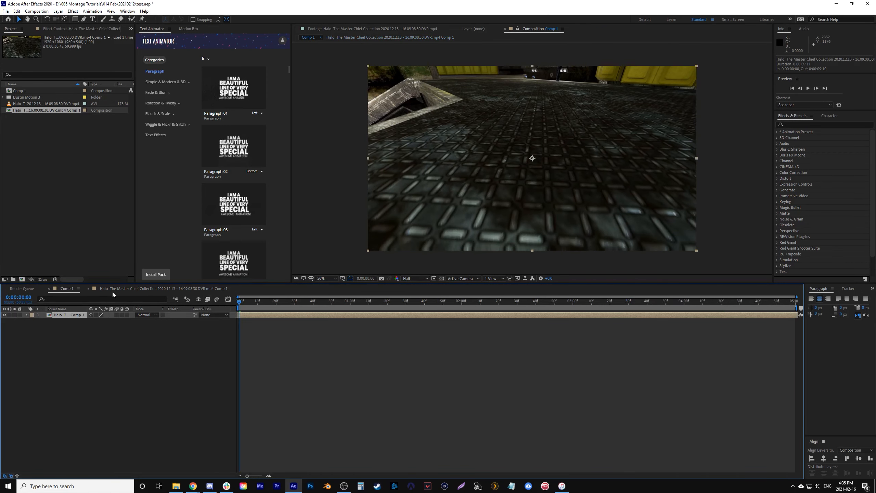
{"action": "double_click", "coordinate": [244, 315]}
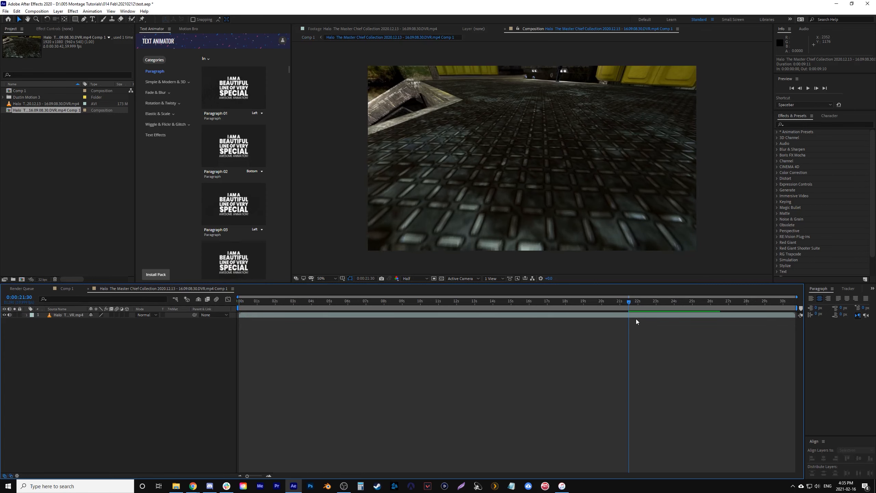
{"action": "left_click", "coordinate": [604, 315]}
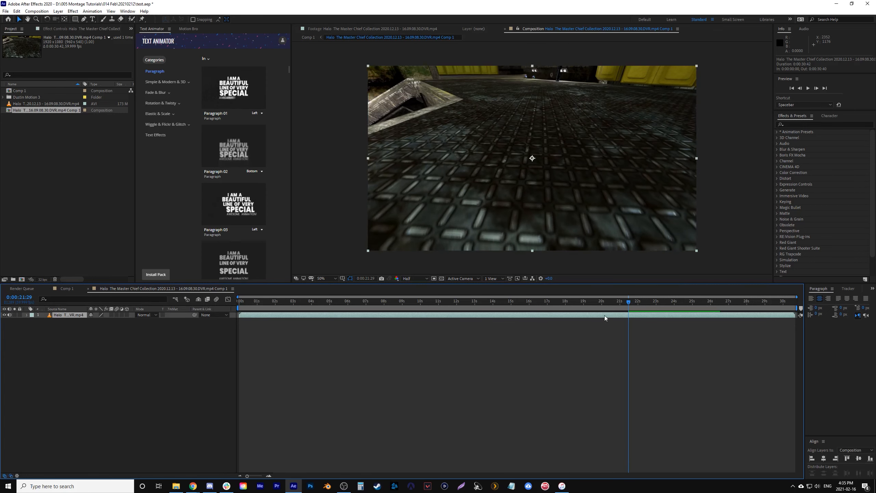
{"action": "key", "text": "ctrl+shift+d"}
{"action": "left_click", "coordinate": [602, 321]}
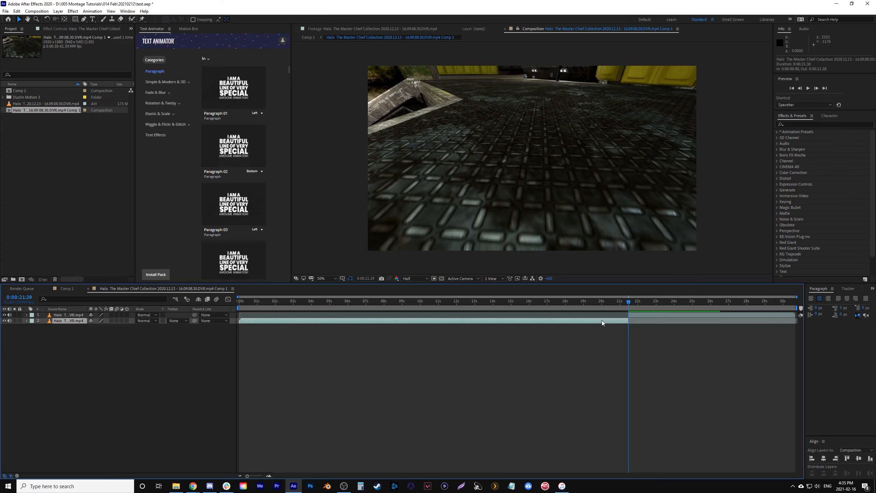
{"action": "key", "text": "Delete"}
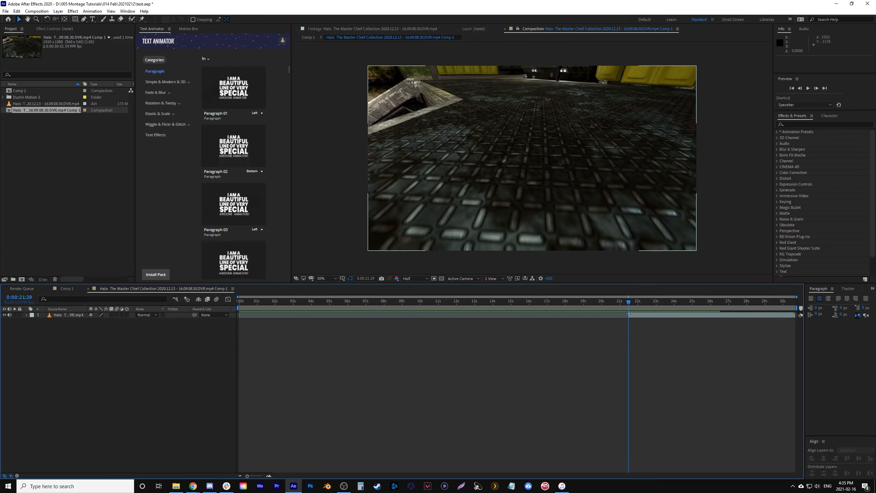
- From the last frame of Comp 1, open the pre-comp and trim the gameplay clip's end to 0:00:26:31
{"action": "left_click", "coordinate": [67, 288]}
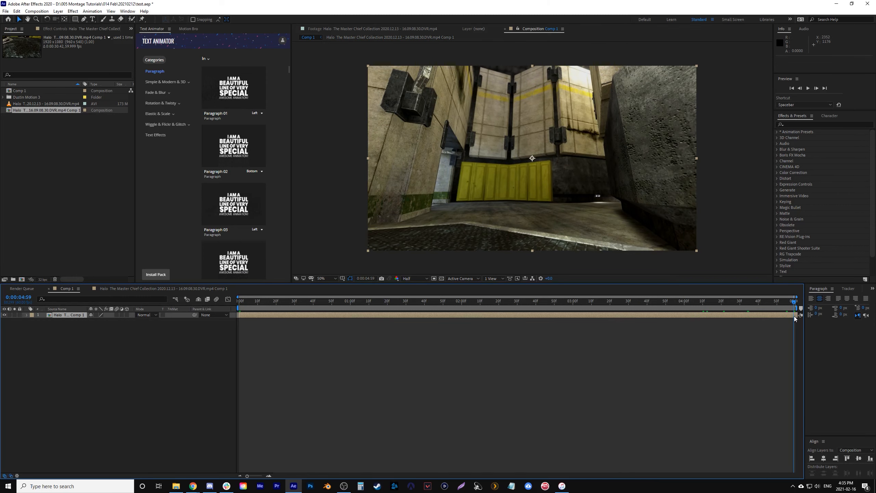
{"action": "double_click", "coordinate": [793, 315]}
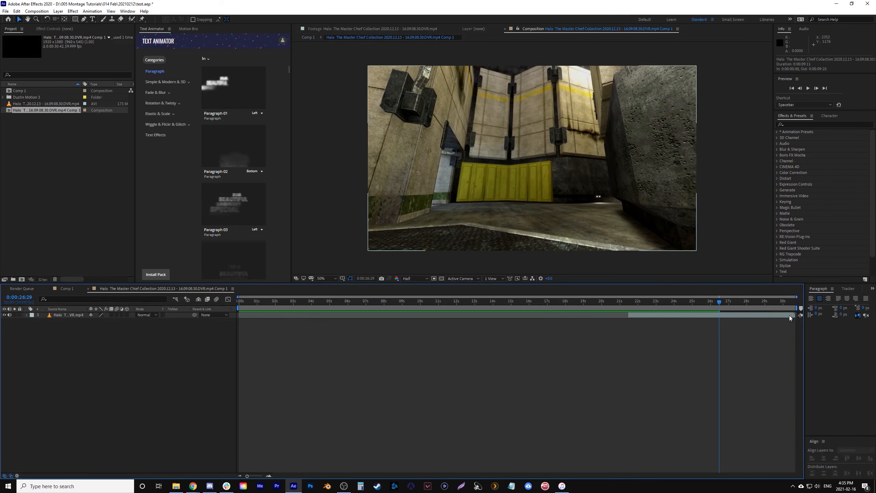
{"action": "left_click", "coordinate": [723, 314]}
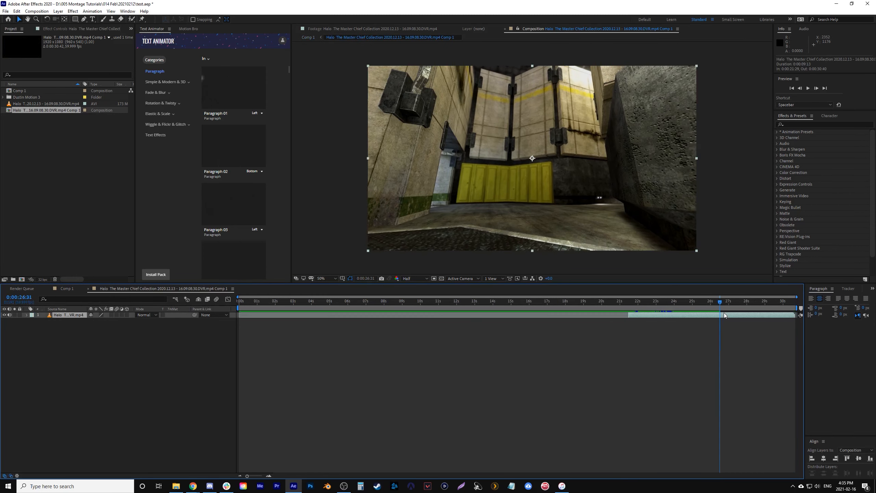
{"action": "left_click", "coordinate": [793, 309]}
- Set the pre-comp's work area to span the trimmed clip, from 0:00:21:29 to 0:00:26:31, and return to its start
{"action": "left_click_drag", "start_coordinate": [798, 308], "coordinate": [719, 308]}
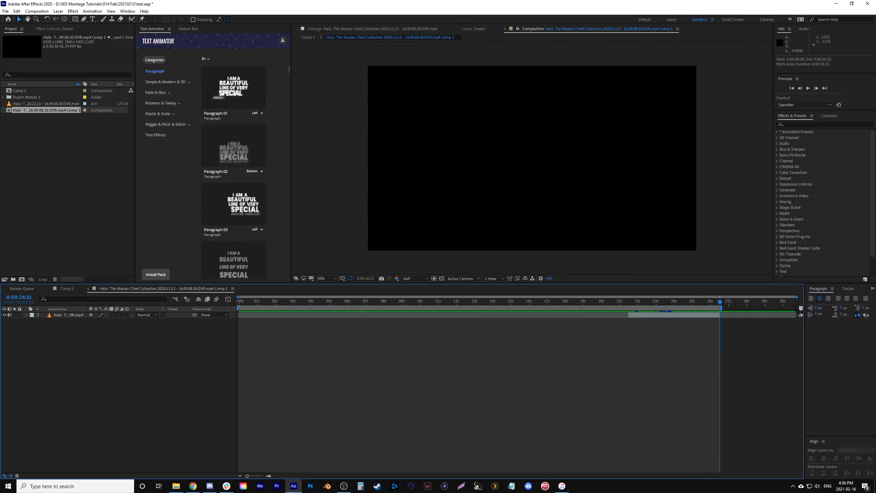
{"action": "left_click_drag", "start_coordinate": [239, 297], "coordinate": [630, 297]}
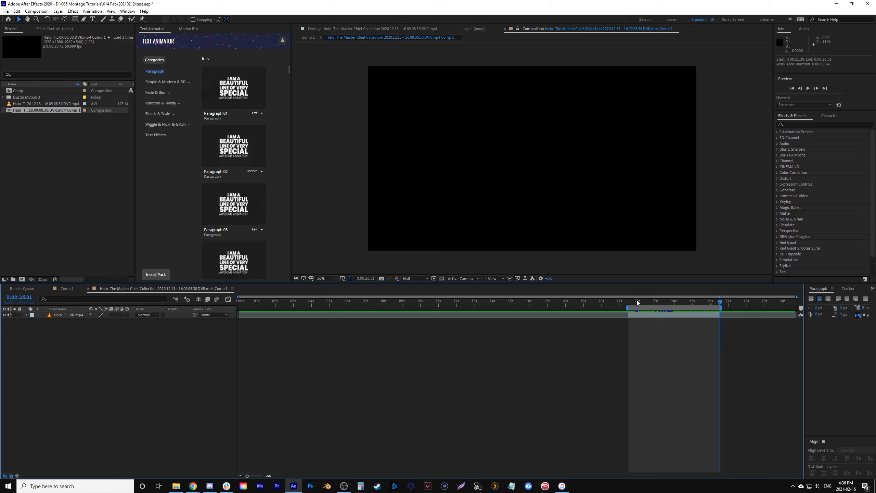
{"action": "key", "text": "shift+Home"}
- Find the 3D Camera Tracker effect and apply it to the trimmed gameplay clip so the footage is analysed
{"action": "left_click", "coordinate": [655, 316]}
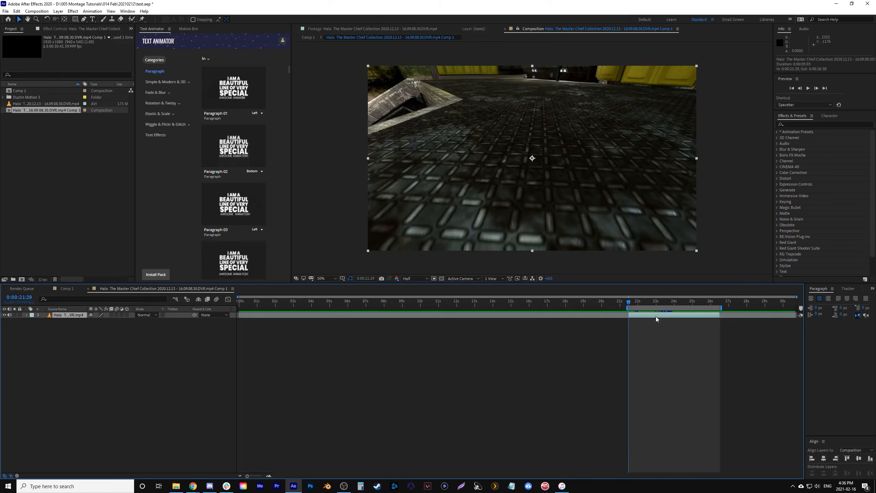
{"action": "left_click", "coordinate": [797, 125]}
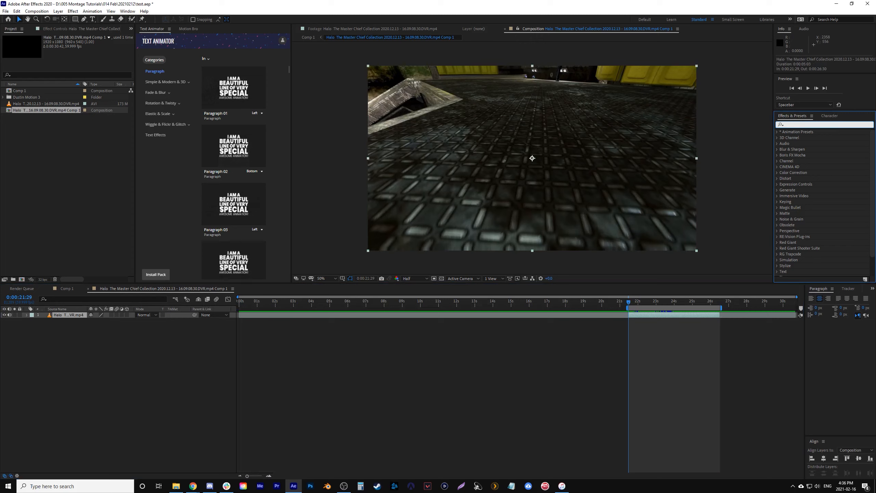
{"action": "type", "text": "camera"}
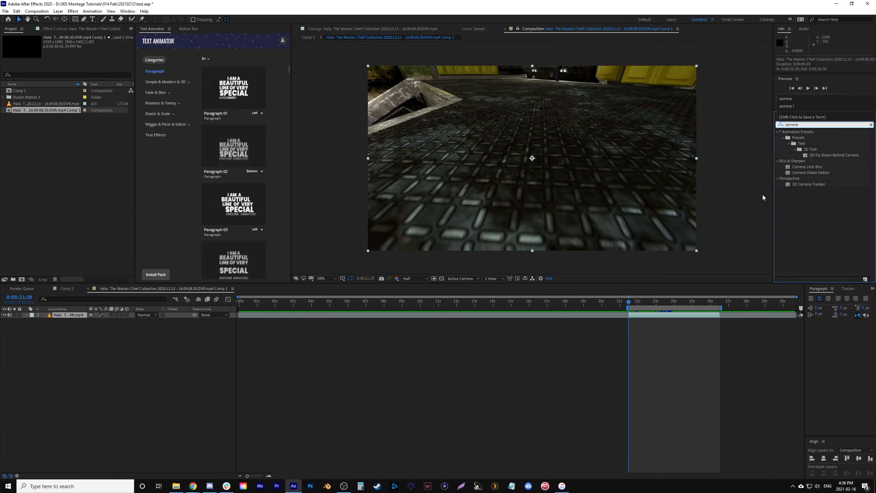
{"action": "left_click_drag", "start_coordinate": [788, 183], "coordinate": [645, 317]}
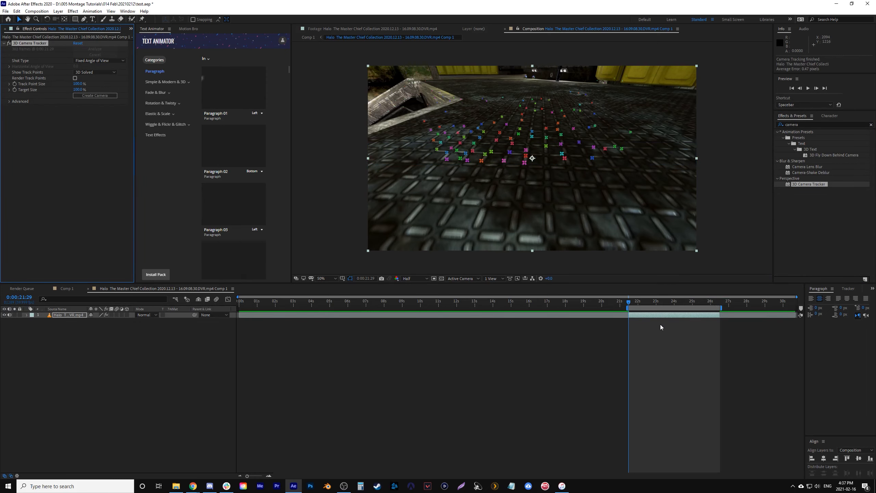
- At 0:00:25:12, select the group of track points on the concrete wall and create a null and camera from them
{"action": "left_click_drag", "start_coordinate": [631, 303], "coordinate": [680, 312]}
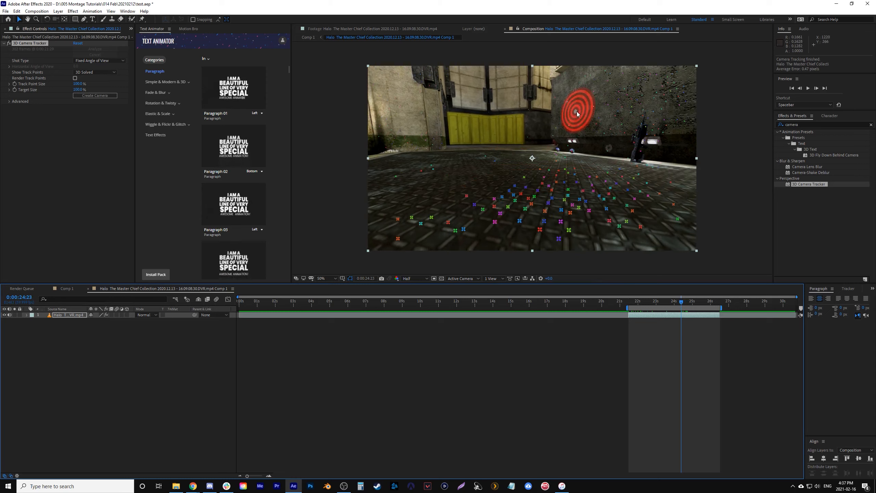
{"action": "mouse_move", "coordinate": [684, 302]}
{"action": "left_mouse_down"}
{"action": "mouse_move", "coordinate": [707, 304]}
{"action": "mouse_move", "coordinate": [674, 304]}
{"action": "mouse_move", "coordinate": [695, 304]}
{"action": "left_mouse_up"}
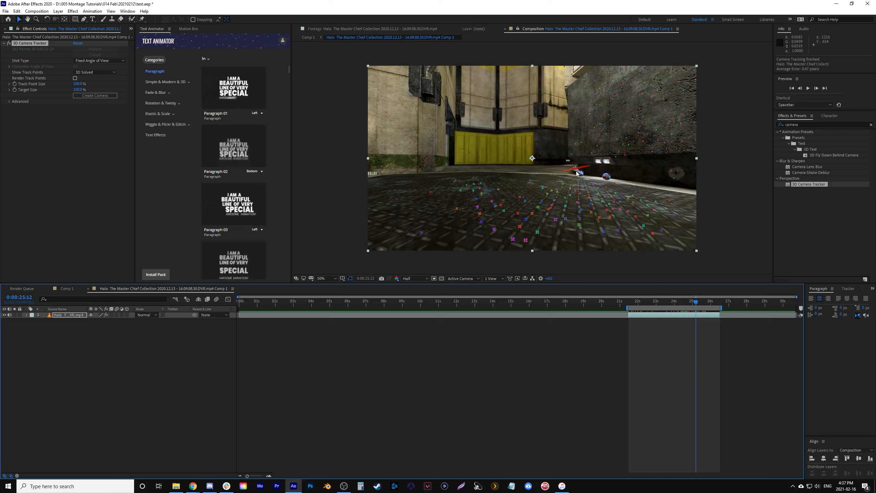
{"action": "mouse_move", "coordinate": [577, 172]}
{"action": "left_mouse_down"}
{"action": "mouse_move", "coordinate": [636, 184]}
{"action": "mouse_move", "coordinate": [646, 146]}
{"action": "mouse_move", "coordinate": [636, 117]}
{"action": "mouse_move", "coordinate": [611, 104]}
{"action": "mouse_move", "coordinate": [591, 107]}
{"action": "mouse_move", "coordinate": [572, 135]}
{"action": "mouse_move", "coordinate": [574, 155]}
{"action": "mouse_move", "coordinate": [604, 172]}
{"action": "left_mouse_up"}
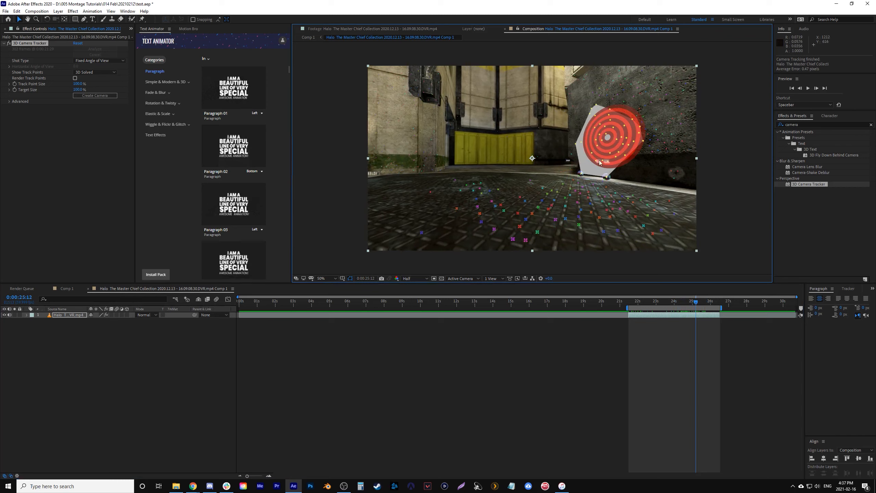
{"action": "right_click", "coordinate": [608, 145]}
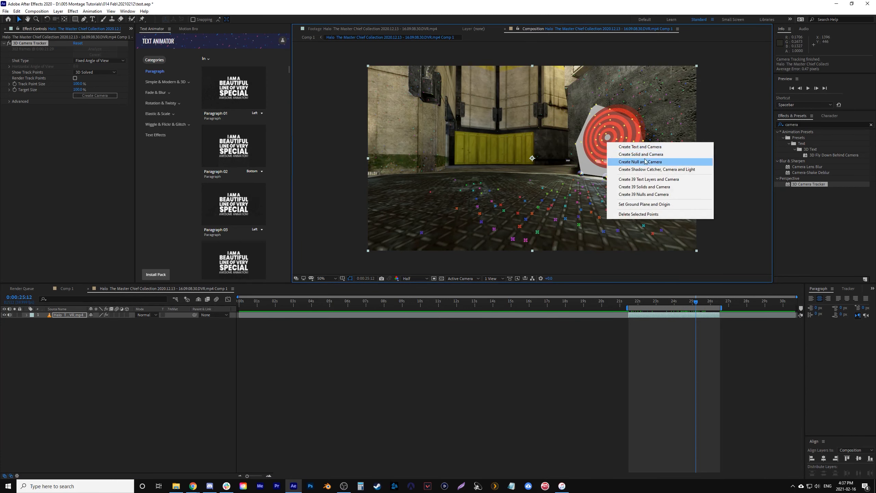
{"action": "left_click", "coordinate": [643, 162]}
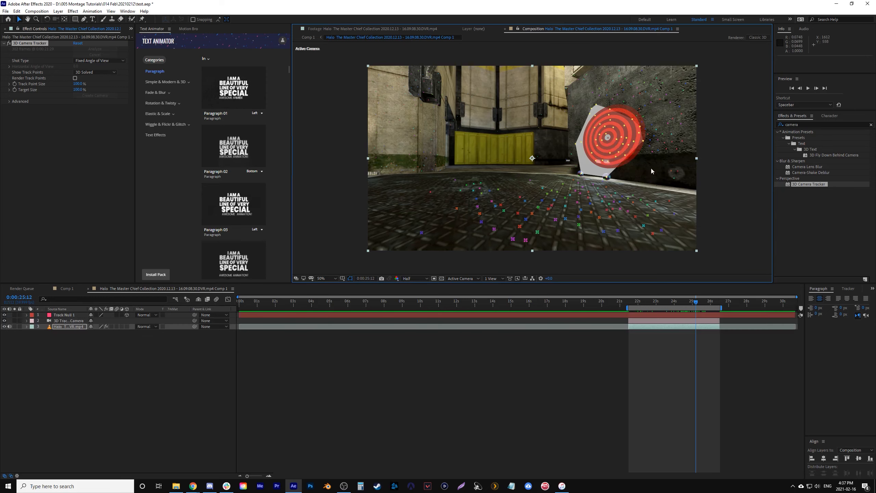
- Turn off the 3D Camera Tracker effect on the gameplay clip and preview the footage from 0:00:21:29
{"action": "left_click", "coordinate": [628, 302]}
{"action": "left_click", "coordinate": [636, 326]}
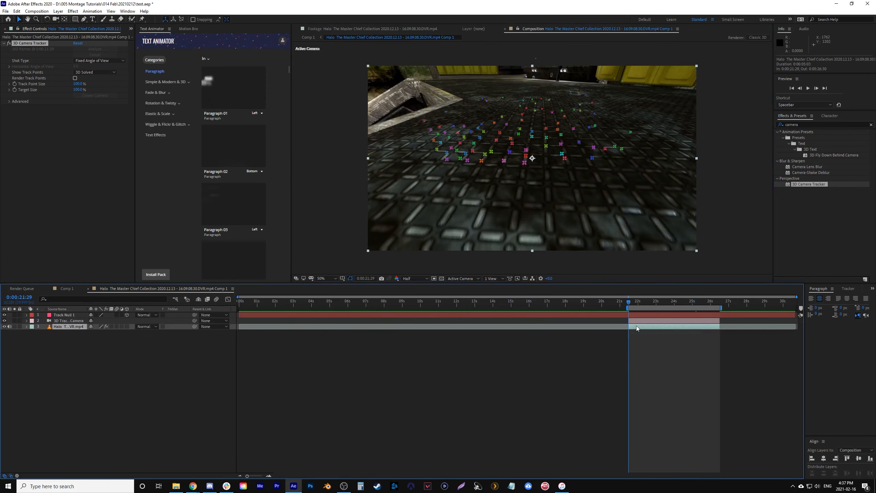
{"action": "left_click", "coordinate": [9, 44]}
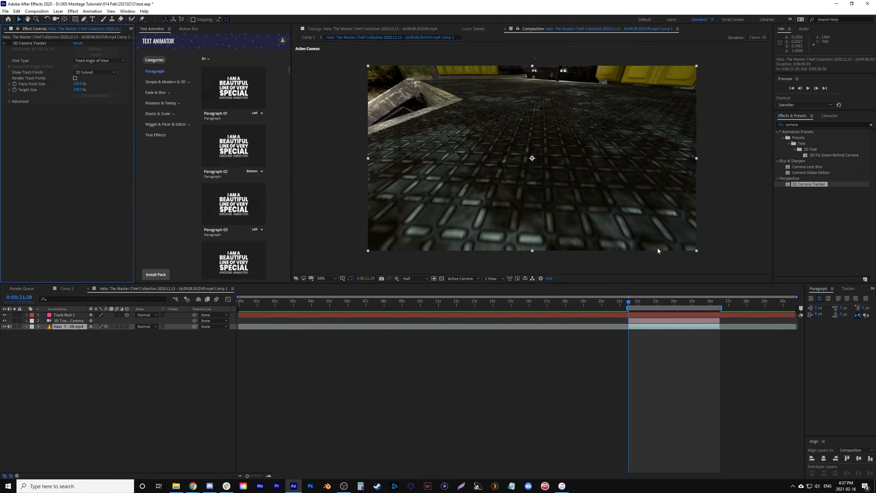
{"action": "key", "text": "space"}
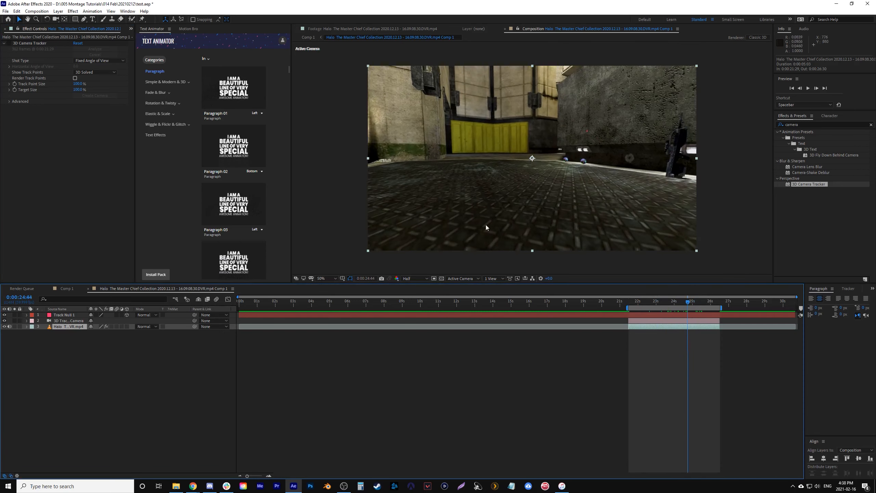
- Add a white text layer reading "TEST" and centre it horizontally and vertically in the composition
{"action": "left_click", "coordinate": [204, 374]}
{"action": "left_click", "coordinate": [97, 19]}
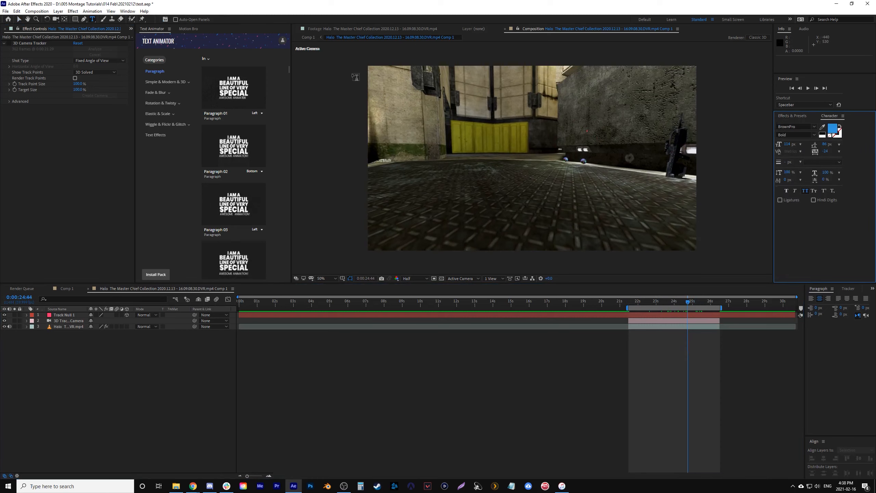
{"action": "left_click", "coordinate": [490, 141]}
{"action": "type", "text": "TEST"}
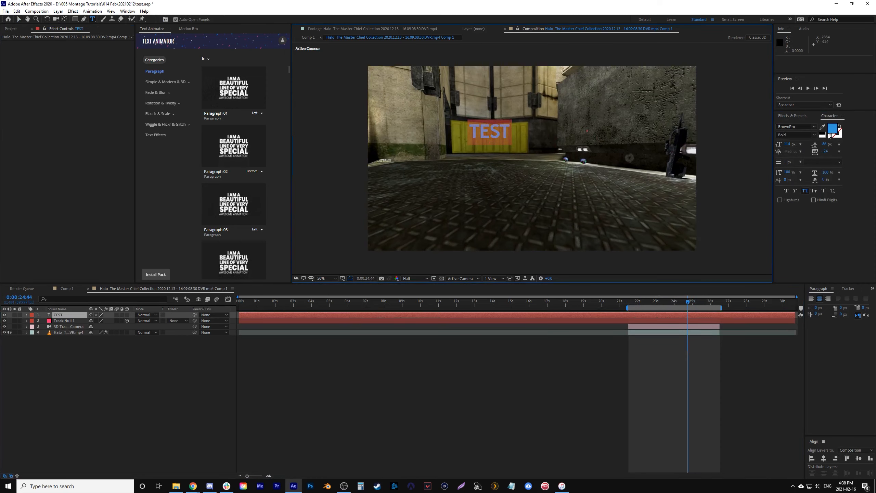
{"action": "left_click", "coordinate": [823, 134]}
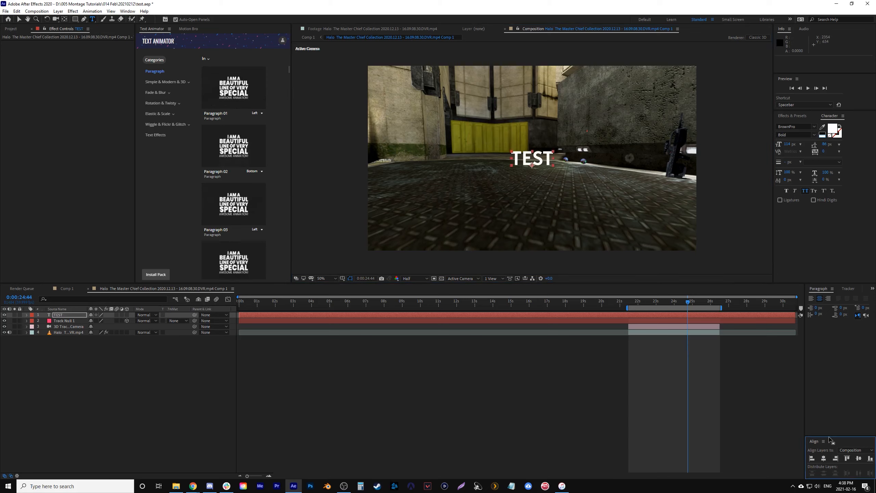
{"action": "left_click_drag", "start_coordinate": [831, 436], "coordinate": [835, 360]}
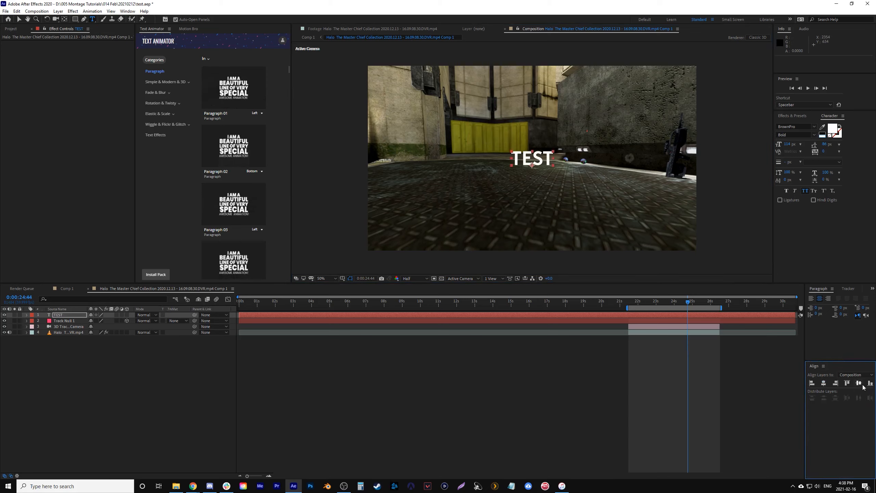
{"action": "key", "text": "v"}
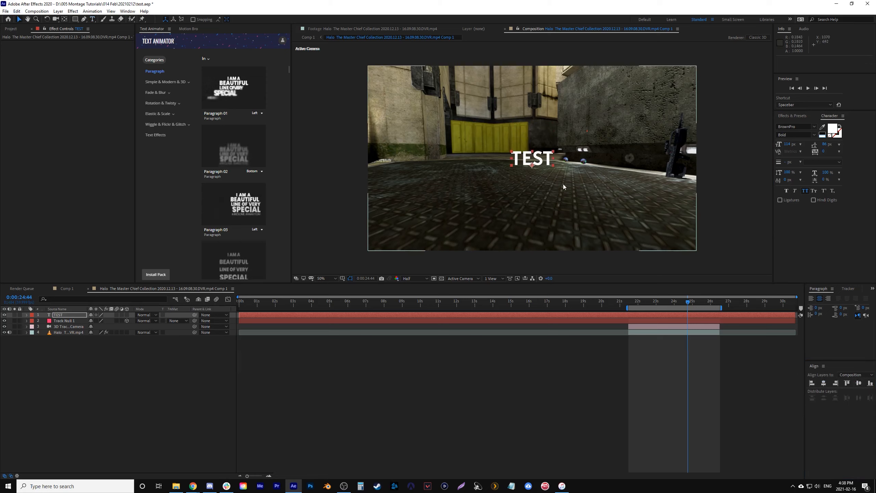
- Split the TEST text layer at 0:00:21:29 and delete the part before that time
{"action": "left_click", "coordinate": [630, 305]}
{"action": "key", "text": "ctrl+shift+d"}
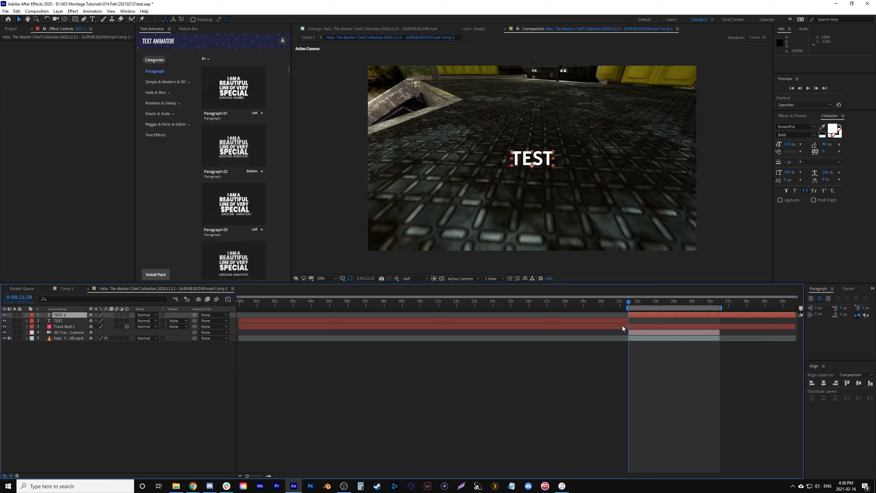
{"action": "left_click", "coordinate": [620, 321]}
{"action": "key", "text": "Delete"}
{"action": "left_click", "coordinate": [636, 316]}
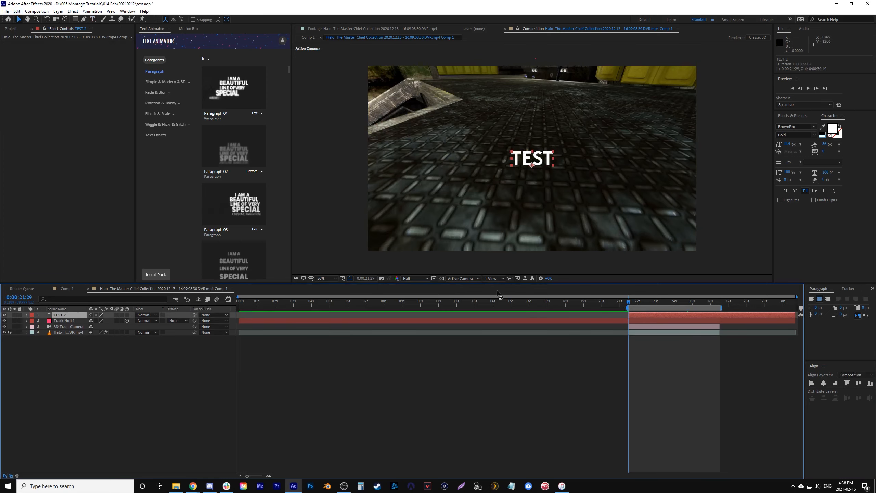
- Make the TEST 2 layer 3D and parent it to Track Null 1
{"action": "left_click", "coordinate": [127, 314]}
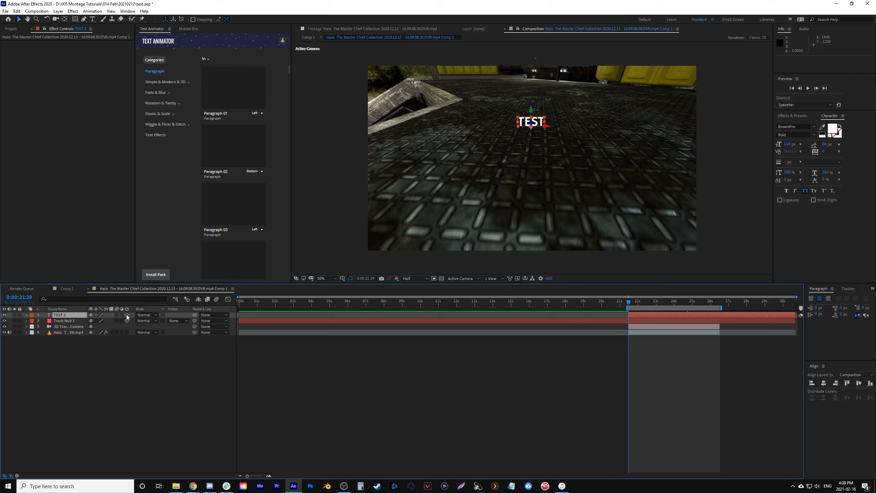
{"action": "left_click", "coordinate": [207, 315]}
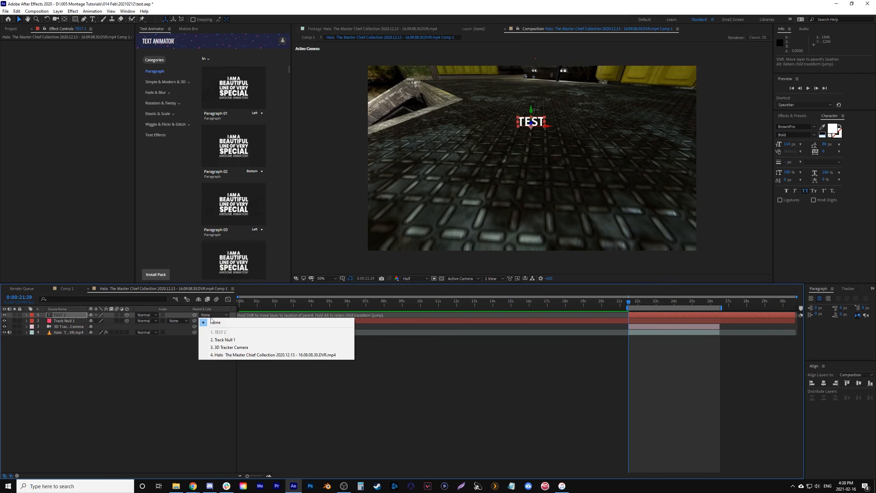
{"action": "left_click", "coordinate": [223, 339]}
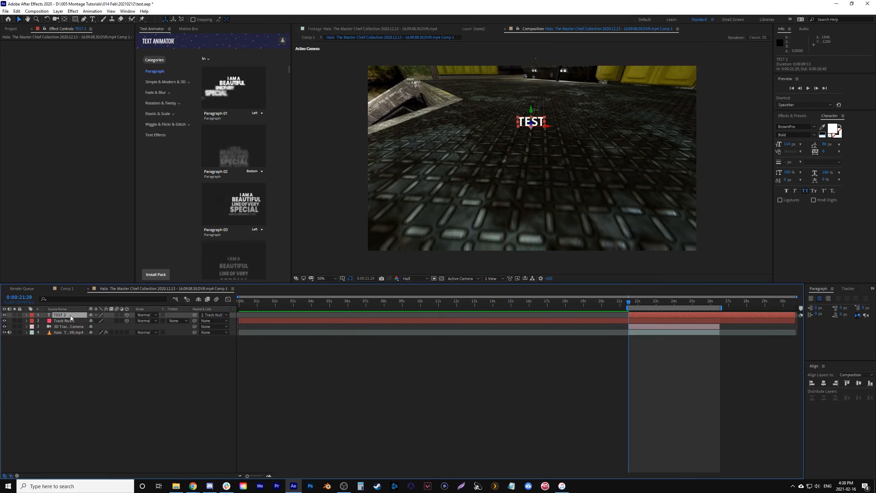
- Set the TEST 2 layer's position to 0, 0, 0 so it sits on its parent null
{"action": "key", "text": "p"}
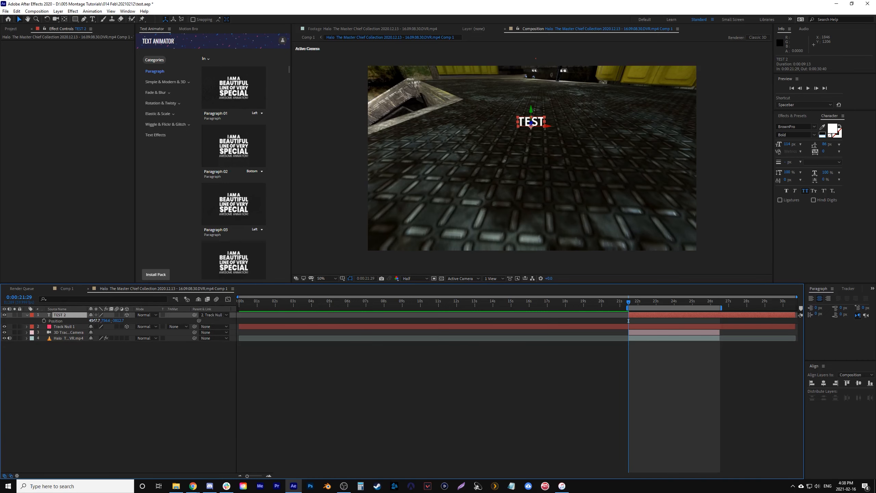
{"action": "type", "text": "0"}
{"action": "left_click", "coordinate": [114, 357]}
{"action": "left_click", "coordinate": [99, 321]}
{"action": "type", "text": "0"}
{"action": "left_click", "coordinate": [108, 360]}
{"action": "type", "text": "0.0,0.0"}
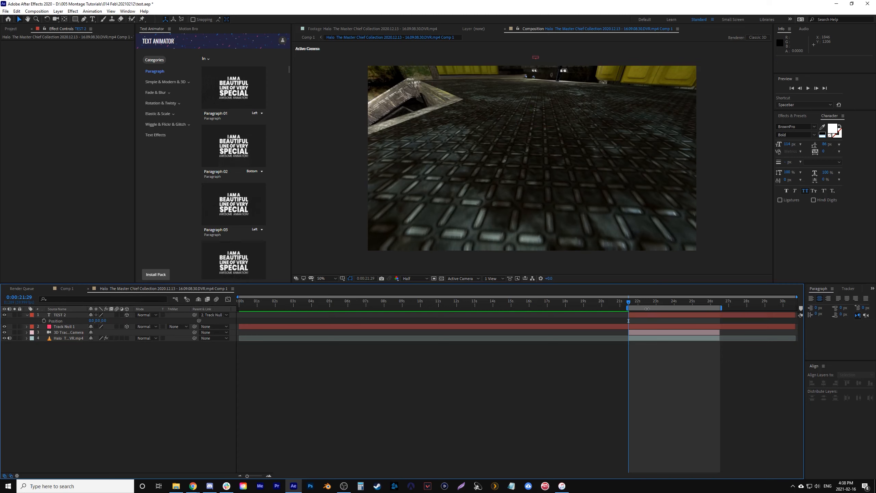
- At 0:00:24:35, scale the TEST 2 text up to about 917% and adjust its X and Y rotation to straighten it
{"action": "left_click_drag", "start_coordinate": [640, 303], "coordinate": [684, 304]}
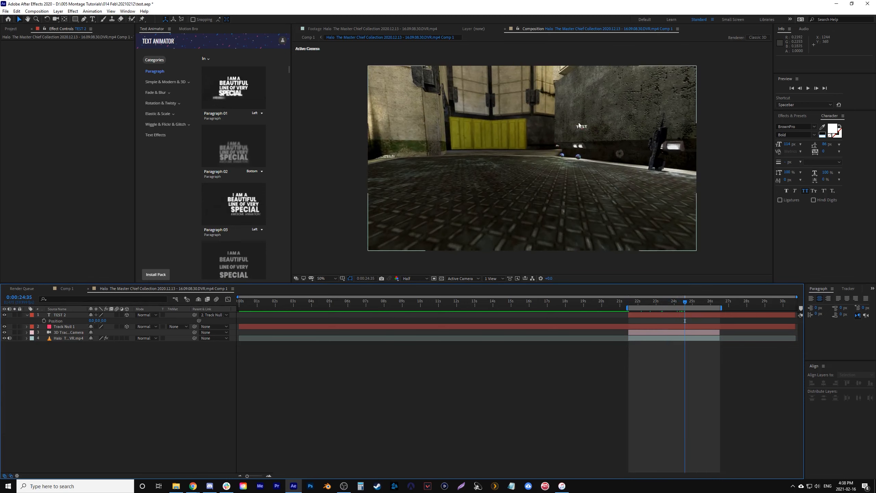
{"action": "left_click", "coordinate": [90, 313]}
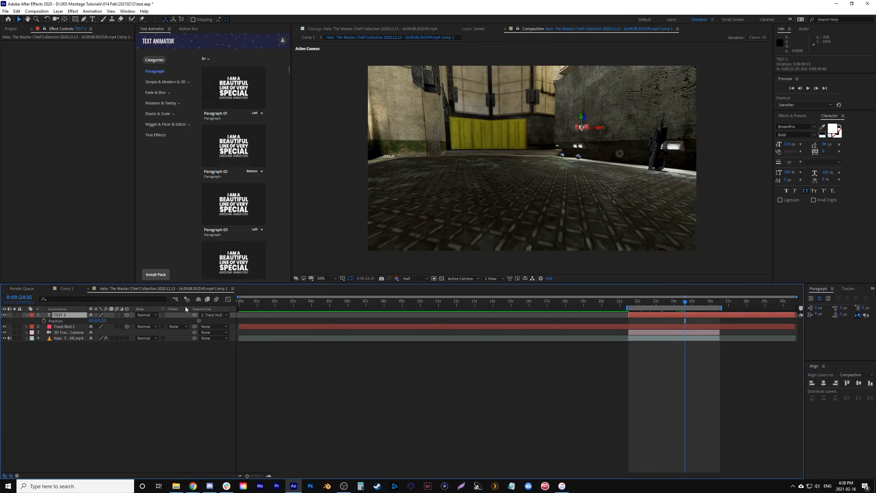
{"action": "key", "text": "shift+s"}
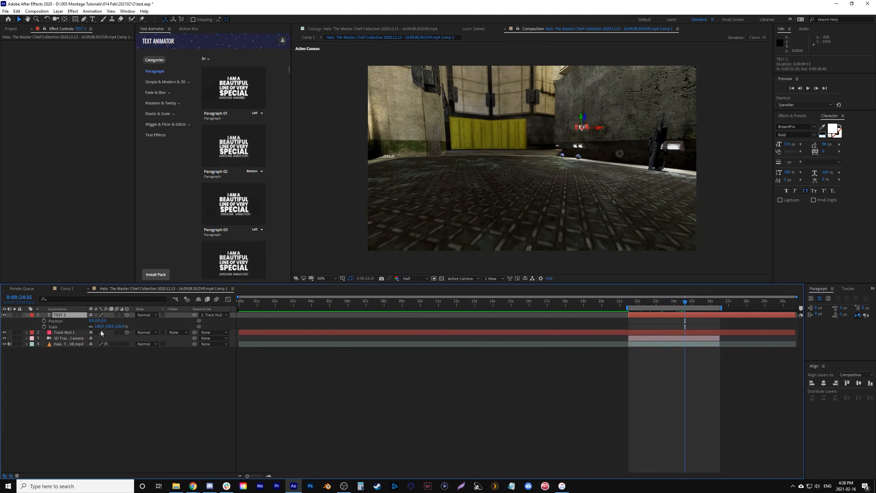
{"action": "left_click_drag", "start_coordinate": [250, 330], "coordinate": [399, 325]}
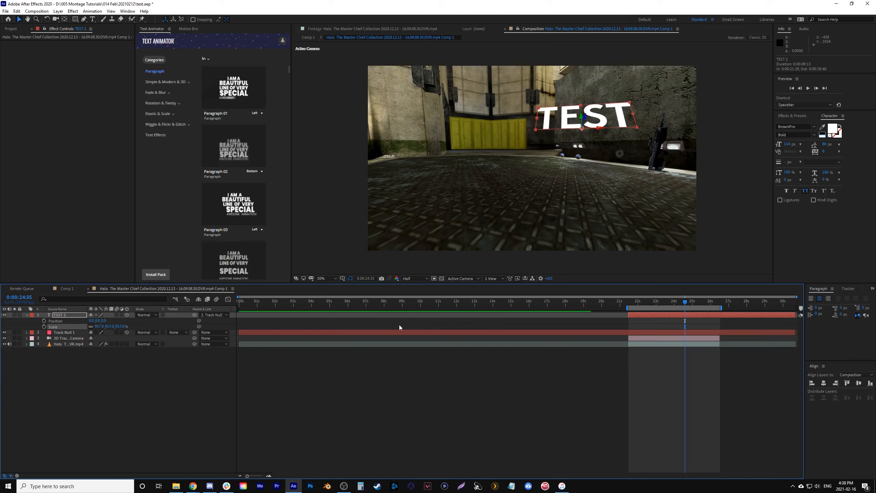
{"action": "key", "text": "shift+r"}
{"action": "mouse_move", "coordinate": [98, 339]}
{"action": "left_mouse_down"}
{"action": "mouse_move", "coordinate": [114, 340]}
{"action": "mouse_move", "coordinate": [99, 345]}
{"action": "mouse_move", "coordinate": [97, 338]}
{"action": "left_mouse_up"}
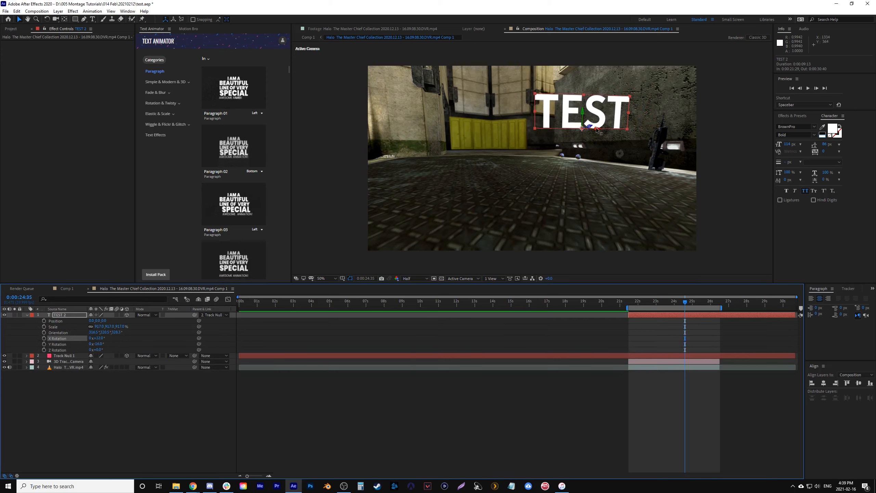
{"action": "scroll", "coordinate": [597, 128], "scroll_direction": "up", "scroll_amount": 2}
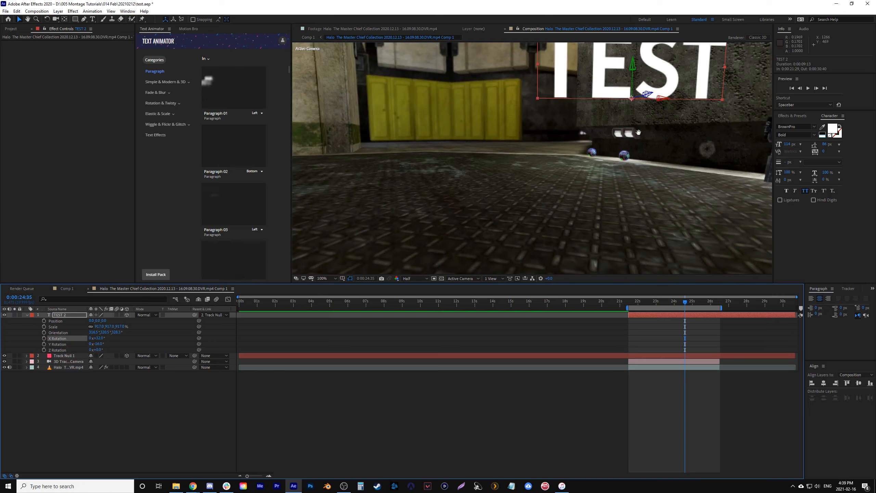
{"action": "left_click_drag", "start_coordinate": [637, 134], "coordinate": [482, 236]}
{"action": "mouse_move", "coordinate": [543, 179]}
{"action": "left_mouse_down"}
{"action": "mouse_move", "coordinate": [572, 164]}
{"action": "mouse_move", "coordinate": [348, 218]}
{"action": "mouse_move", "coordinate": [558, 179]}
{"action": "left_mouse_up"}
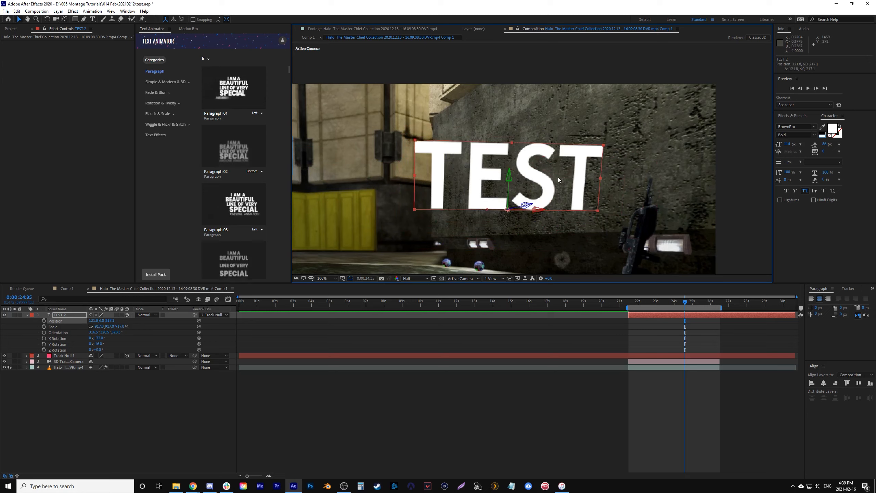
{"action": "key", "text": "ctrl+z"}
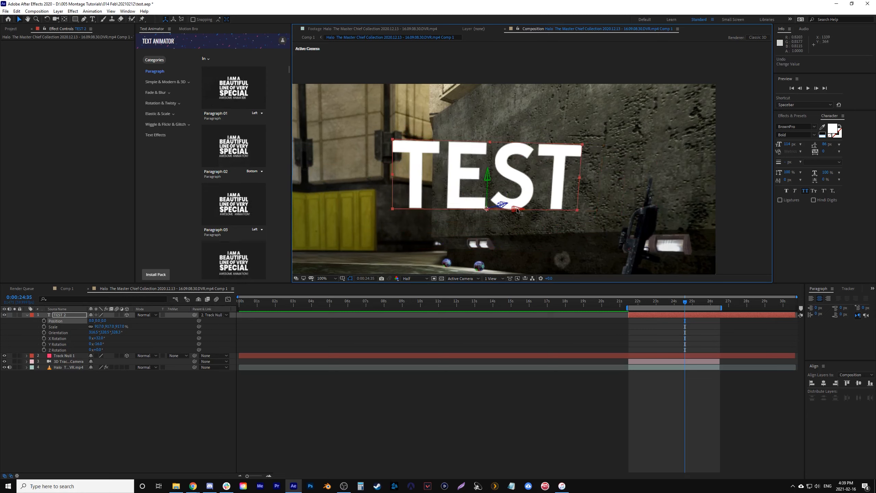
- Move the TEST 2 text along its axes away from the concrete wall and down in front of the yellow gate
{"action": "left_click_drag", "start_coordinate": [517, 211], "coordinate": [309, 207]}
{"action": "scroll", "coordinate": [496, 207], "scroll_direction": "down", "scroll_amount": 2}
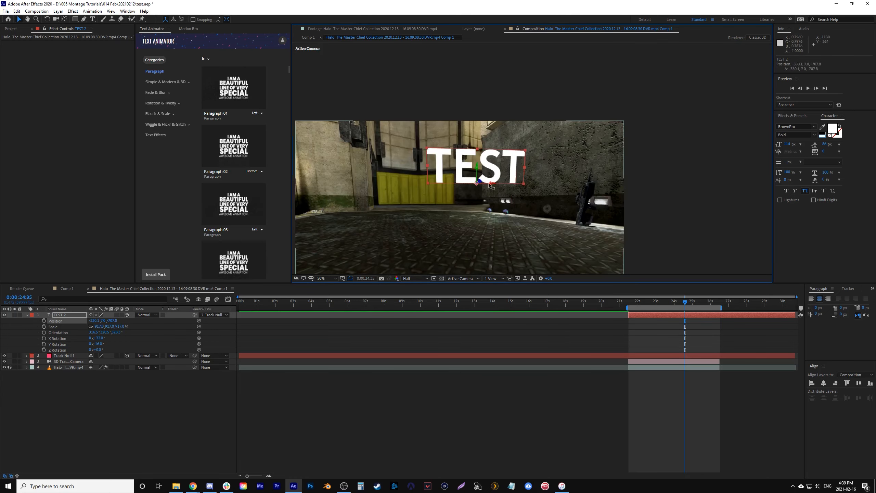
{"action": "left_click_drag", "start_coordinate": [491, 184], "coordinate": [547, 177]}
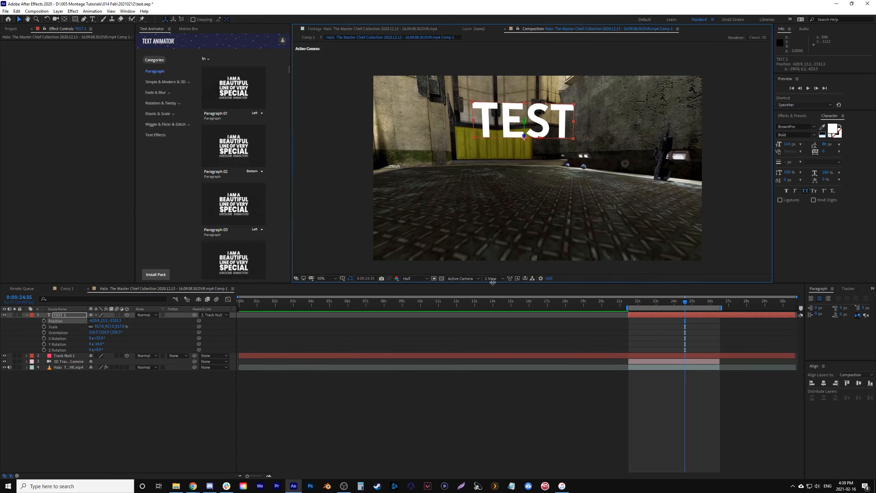
{"action": "left_click_drag", "start_coordinate": [492, 282], "coordinate": [479, 333]}
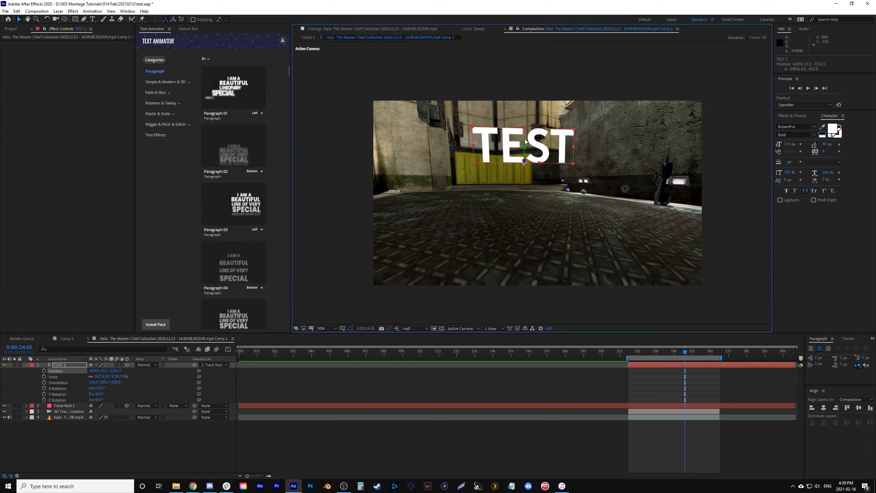
{"action": "left_click_drag", "start_coordinate": [523, 145], "coordinate": [524, 156]}
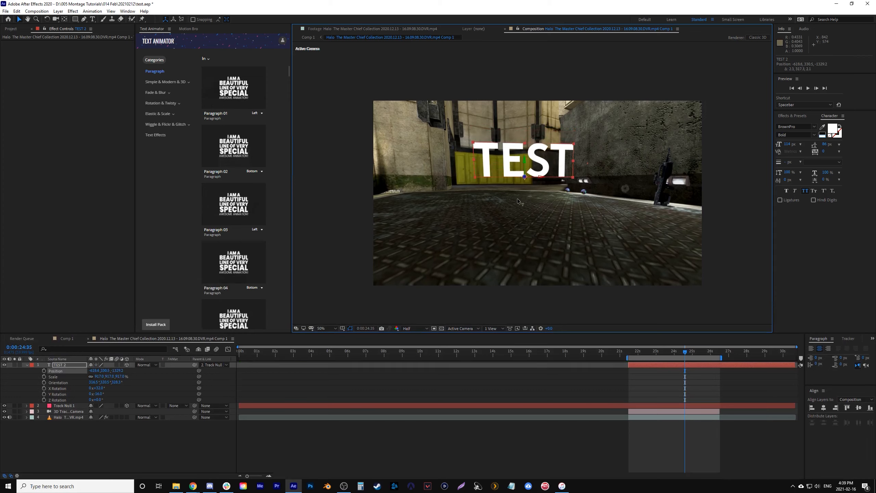
- Preview the tracked text's movement from 0:00:21:29
{"action": "left_click", "coordinate": [634, 352]}
{"action": "key", "text": "space"}
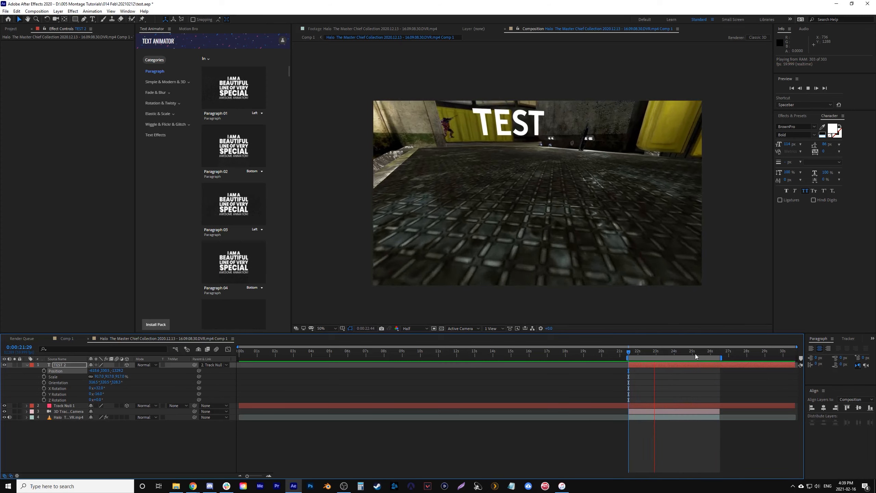
{"action": "key", "text": "space"}
- At 0:00:24:59, pull the TEST 2 text closer to the camera, scale it to about 718% and turn it around its Y axis
{"action": "left_click_drag", "start_coordinate": [710, 351], "coordinate": [692, 351]}
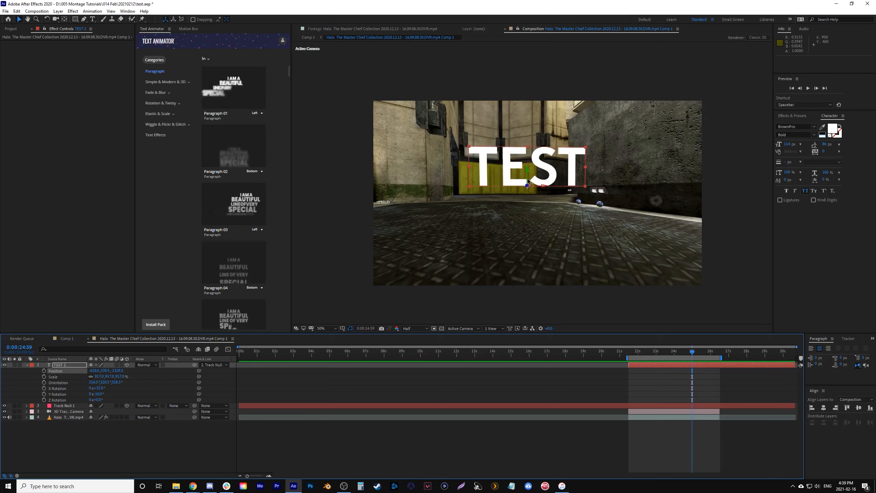
{"action": "left_click_drag", "start_coordinate": [526, 183], "coordinate": [385, 217]}
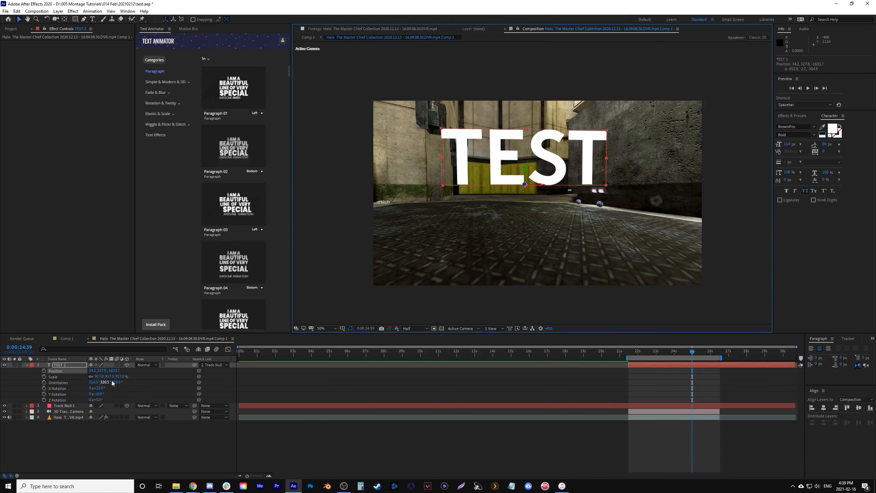
{"action": "left_click_drag", "start_coordinate": [117, 376], "coordinate": [104, 383]}
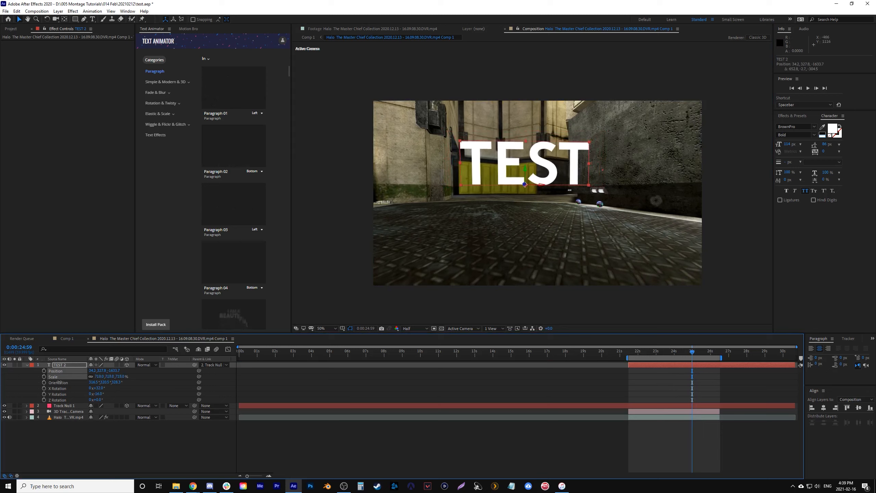
{"action": "left_click_drag", "start_coordinate": [109, 394], "coordinate": [96, 394]}
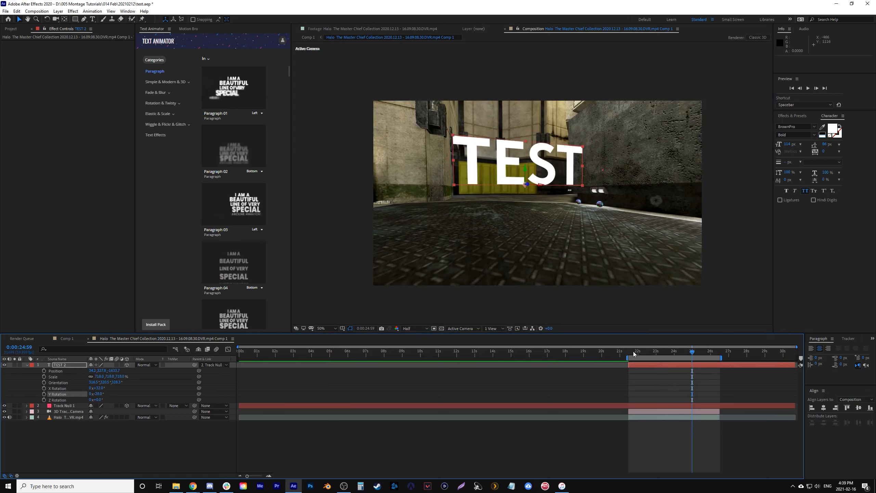
- Preview the adjusted text from 0:00:21:29 and check how it sits in the scene at 0:00:23:50
{"action": "left_click", "coordinate": [631, 352]}
{"action": "key", "text": "space"}
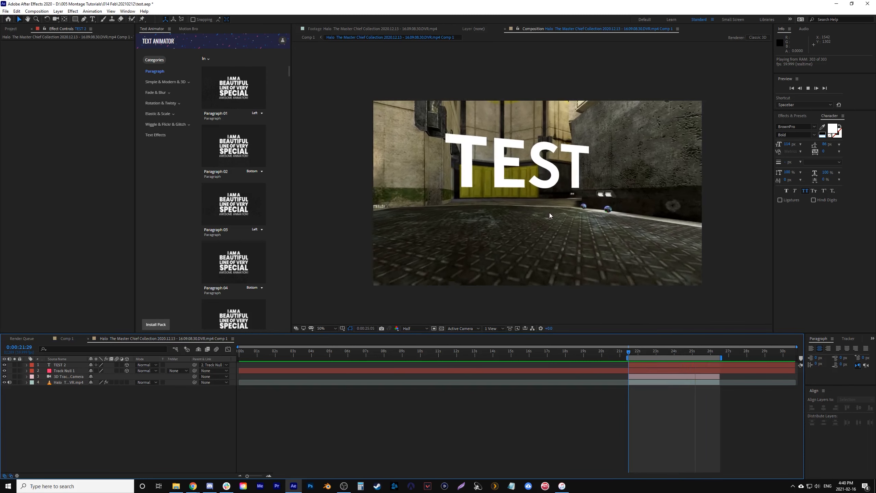
{"action": "left_click", "coordinate": [507, 181]}
{"action": "left_click", "coordinate": [520, 174]}
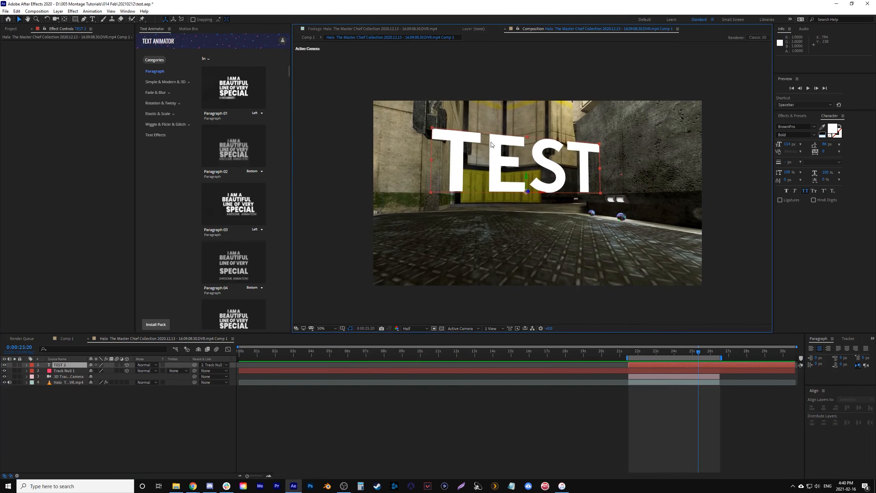
{"action": "left_click", "coordinate": [672, 358]}
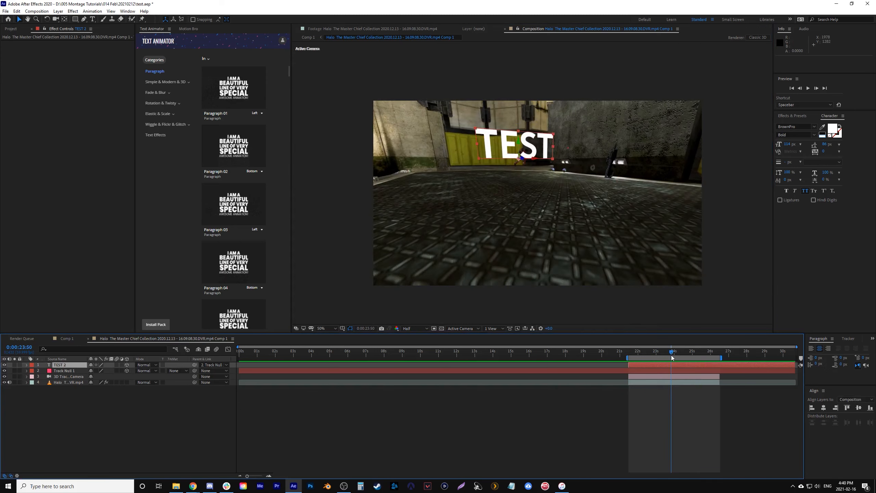
- Create a 1920 x 1080, 60 fps, five-second composition and add separate text layers reading "BETTER TRACKED" and "TEXT"
{"action": "left_click", "coordinate": [47, 9]}
{"action": "left_click", "coordinate": [44, 17]}
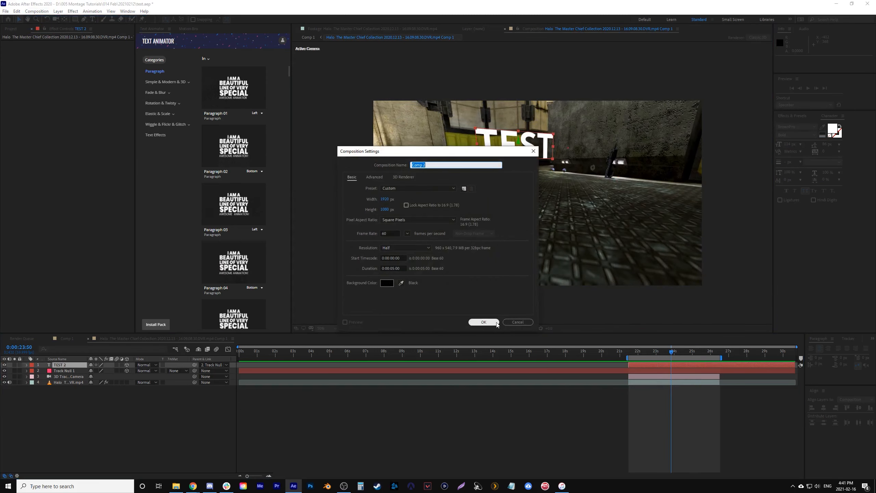
{"action": "left_click", "coordinate": [496, 323]}
{"action": "left_click", "coordinate": [92, 19]}
{"action": "left_click", "coordinate": [474, 175]}
{"action": "type", "text": "BETTER TRACKED"}
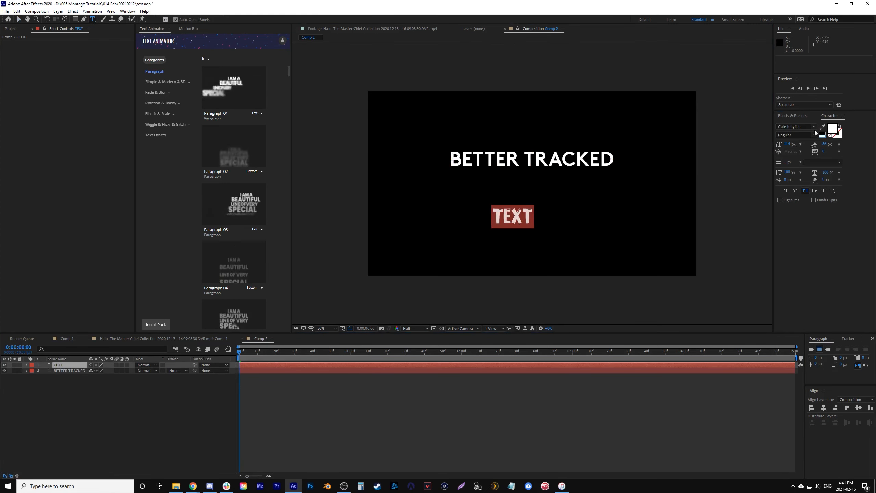
- Set TEXT in larger Quicksand Bold, move it up beneath BETTER TRACKED, and apply faux italic to the upper line
{"action": "left_click", "coordinate": [814, 127]}
{"action": "scroll", "coordinate": [804, 197], "scroll_direction": "up", "scroll_amount": 6}
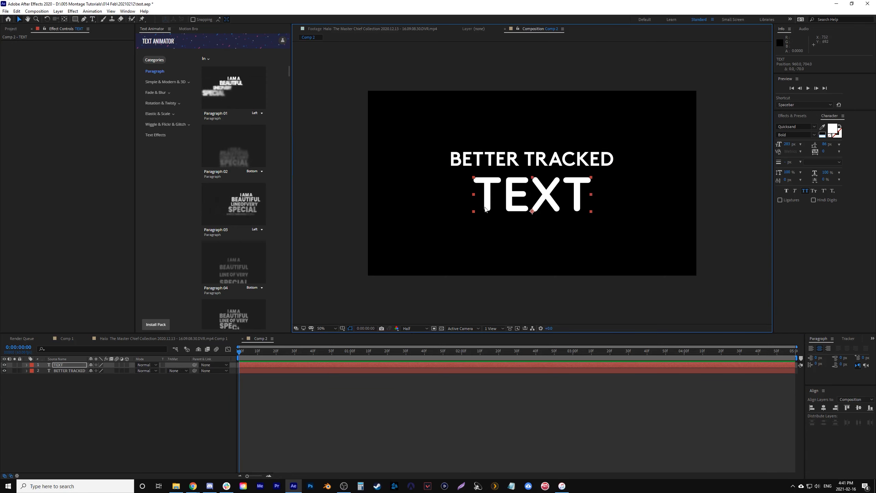
{"action": "double_click", "coordinate": [571, 159]}
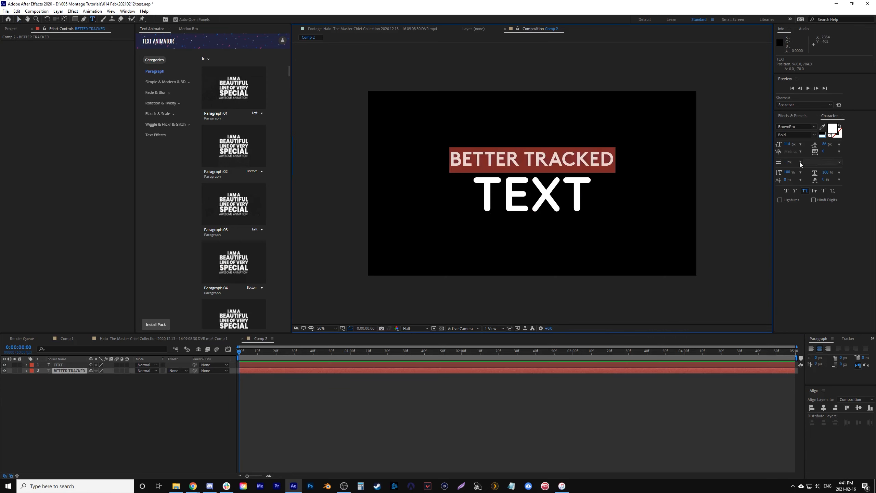
{"action": "left_click", "coordinate": [794, 191]}
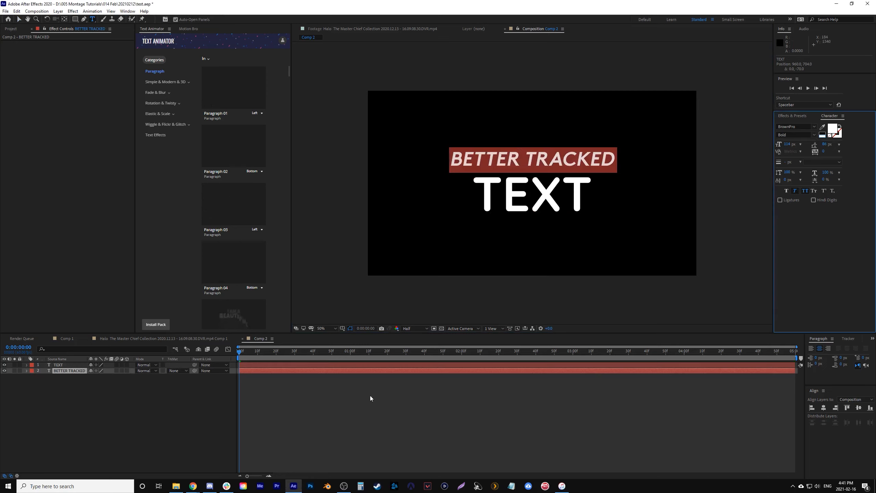
{"action": "left_click", "coordinate": [584, 351]}
{"action": "left_click", "coordinate": [202, 409]}
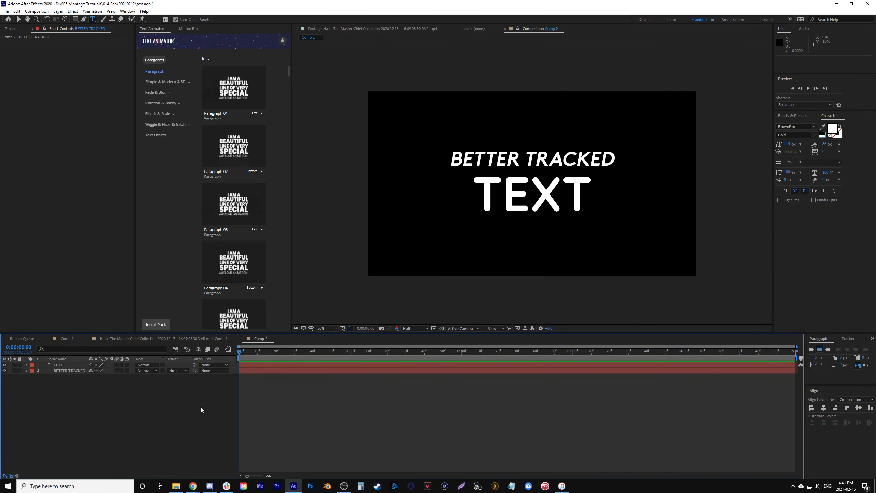
- Return to the Halo clip composition and scrub from 0:00:21:29 to review the tracked text's movement
{"action": "left_click", "coordinate": [202, 338]}
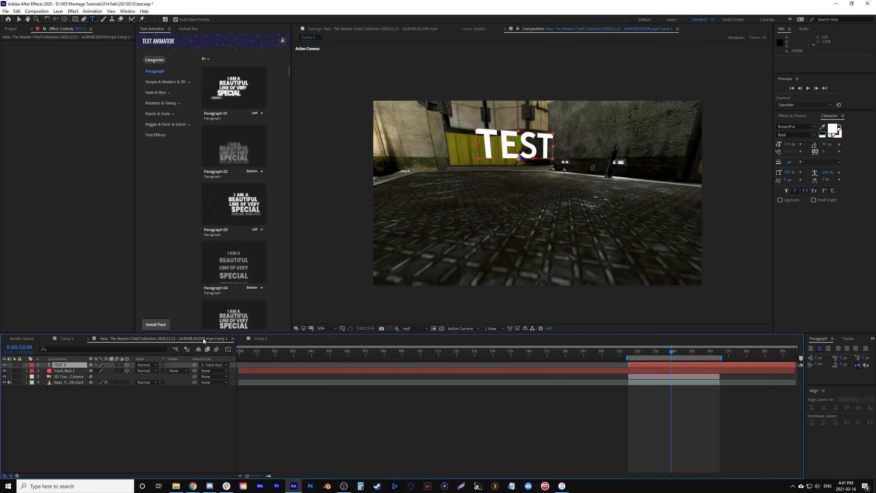
{"action": "left_click", "coordinate": [629, 354]}
{"action": "left_click_drag", "start_coordinate": [629, 354], "coordinate": [684, 358]}
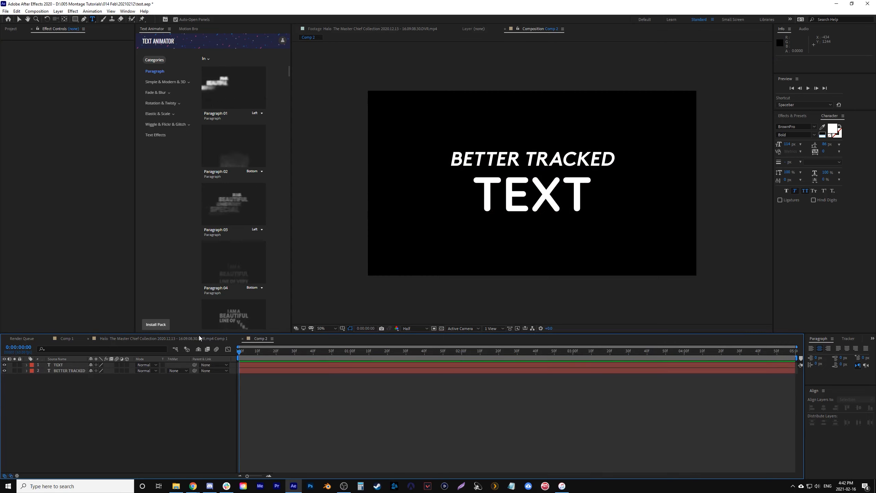
- Add Comp 2 as the uppermost layer in the Halo clip composition, starting at 0:00:21:29
{"action": "left_click", "coordinate": [199, 338]}
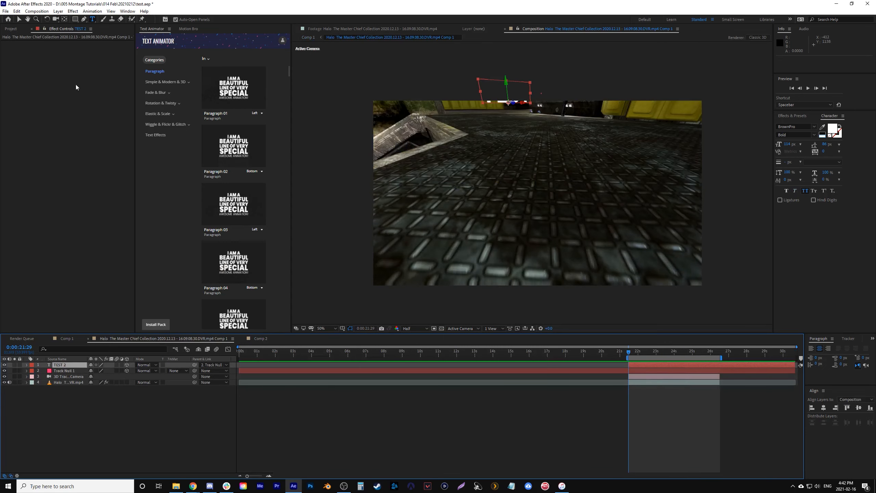
{"action": "left_click", "coordinate": [16, 29]}
{"action": "left_click_drag", "start_coordinate": [19, 97], "coordinate": [641, 365]}
{"action": "double_click", "coordinate": [638, 364]}
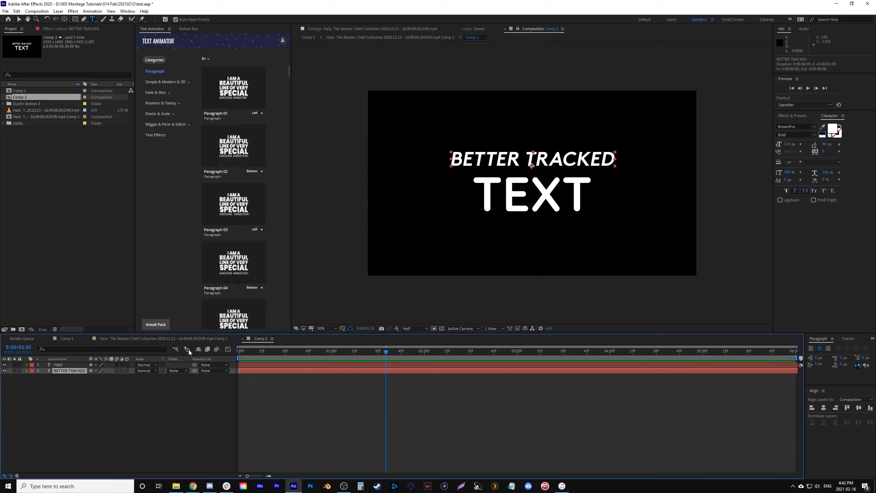
{"action": "left_click", "coordinate": [176, 340]}
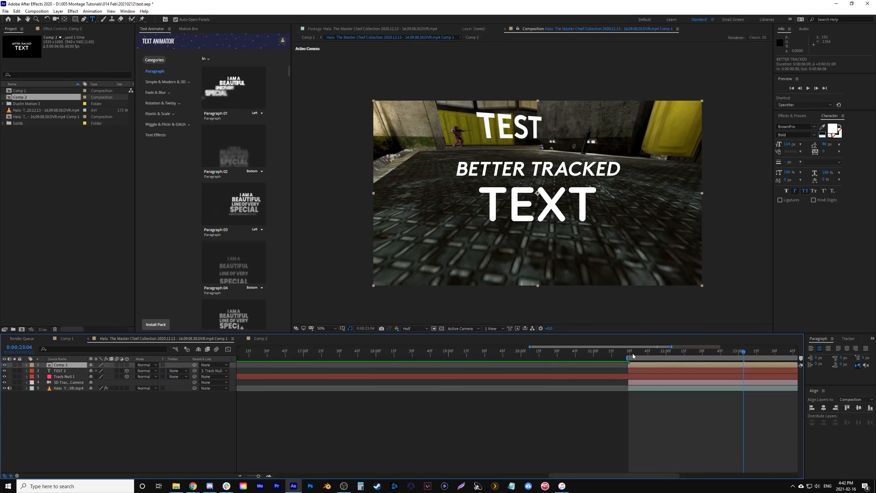
{"action": "left_click", "coordinate": [631, 356]}
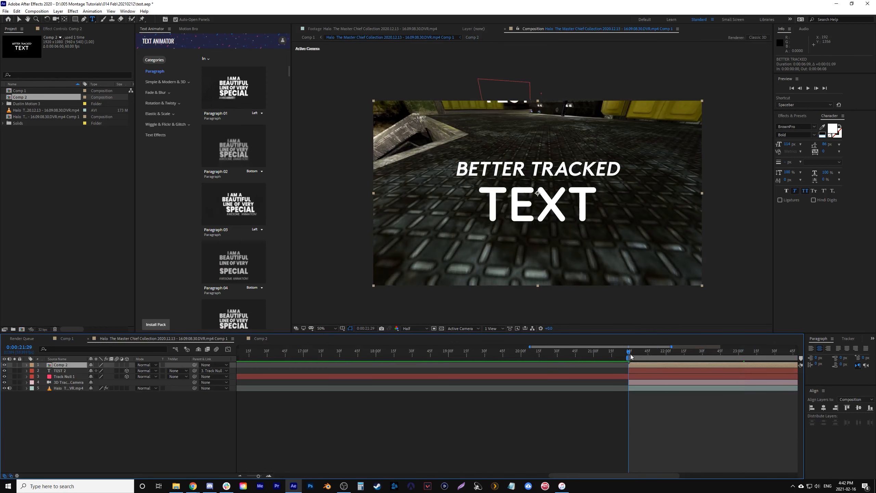
- Make the Comp 2 layer 3D and parent it to Track Null 1
{"action": "left_click", "coordinate": [127, 364]}
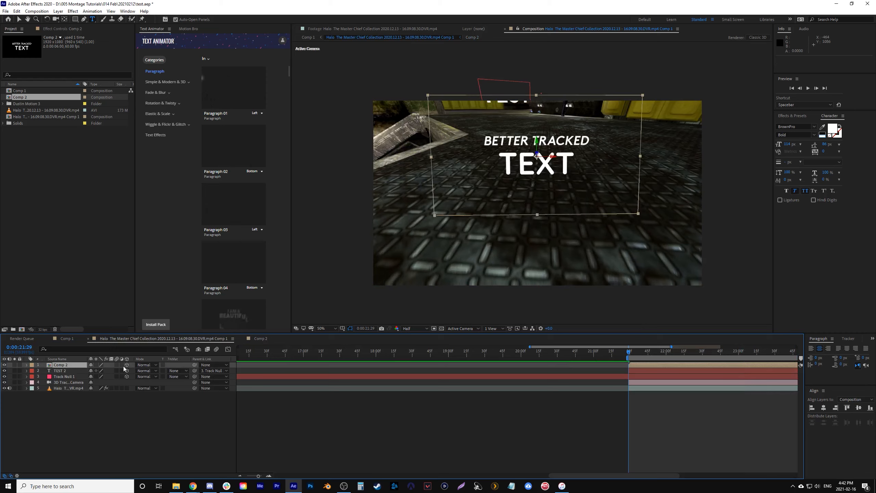
{"action": "left_click", "coordinate": [222, 364]}
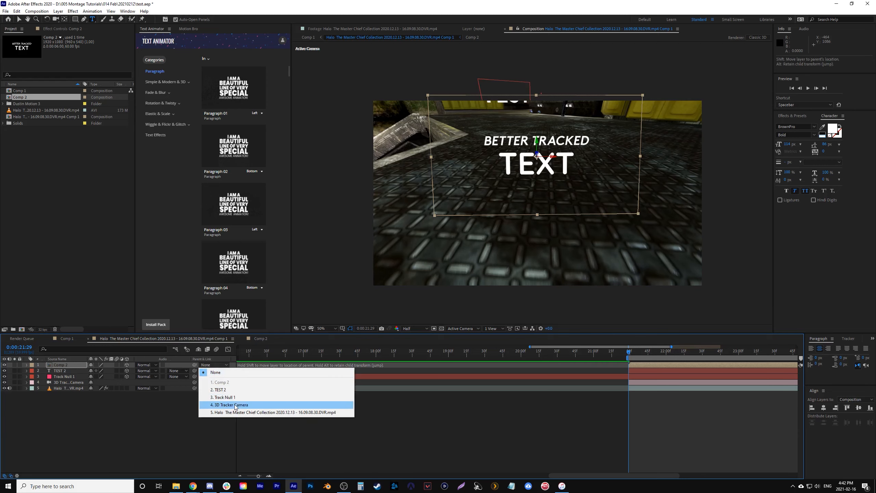
{"action": "left_click", "coordinate": [237, 397]}
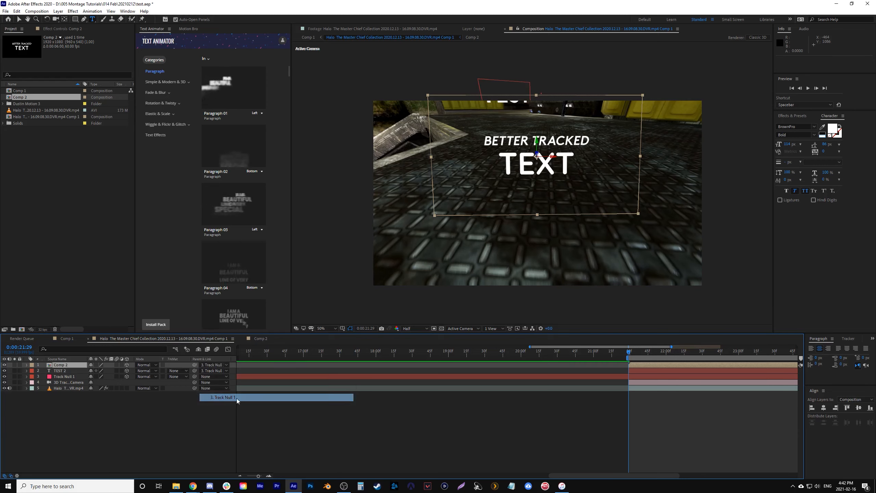
- Reveal the position, scale and rotation properties of both the Comp 2 and TEST 2 layers
{"action": "left_click", "coordinate": [71, 372]}
{"action": "key", "text": "p"}
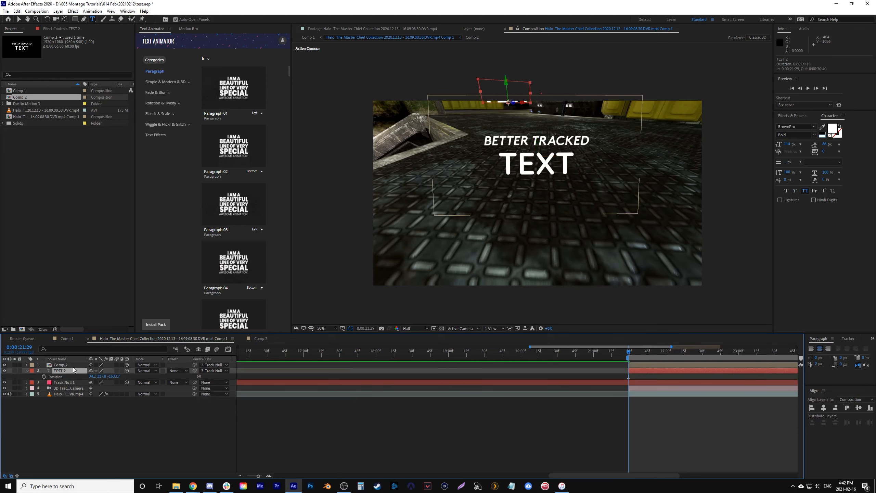
{"action": "left_click", "coordinate": [73, 367], "text": "ctrl"}
{"action": "key", "text": "p"}
{"action": "left_click", "coordinate": [71, 375]}
{"action": "key", "text": "shift+r"}
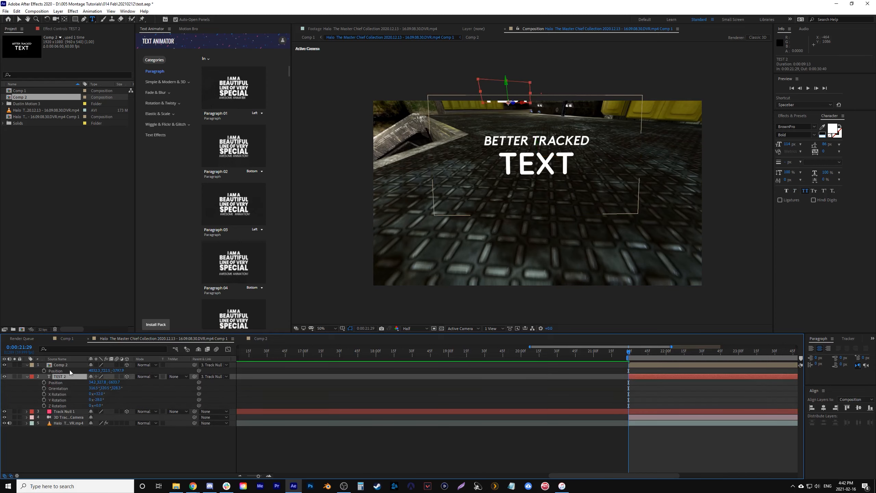
{"action": "left_click", "coordinate": [71, 366], "text": "shift"}
{"action": "key", "text": "shift+r"}
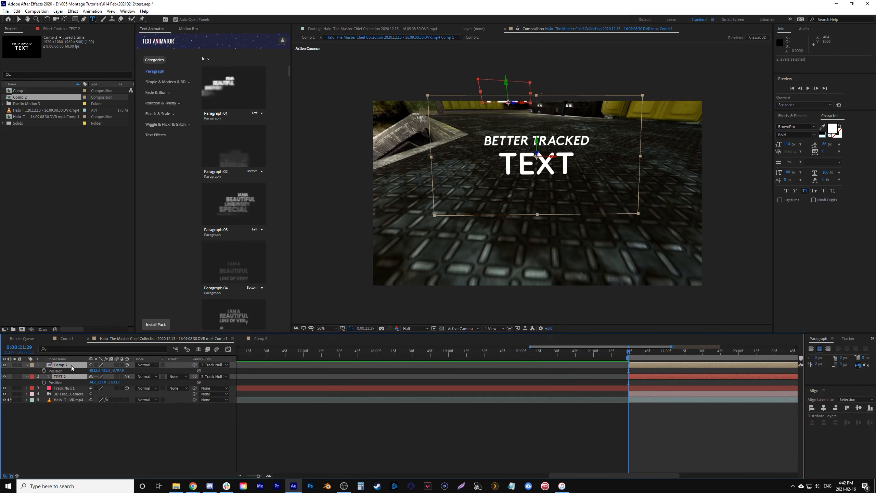
{"action": "key", "text": "shift+r"}
{"action": "key", "text": "shift+s"}
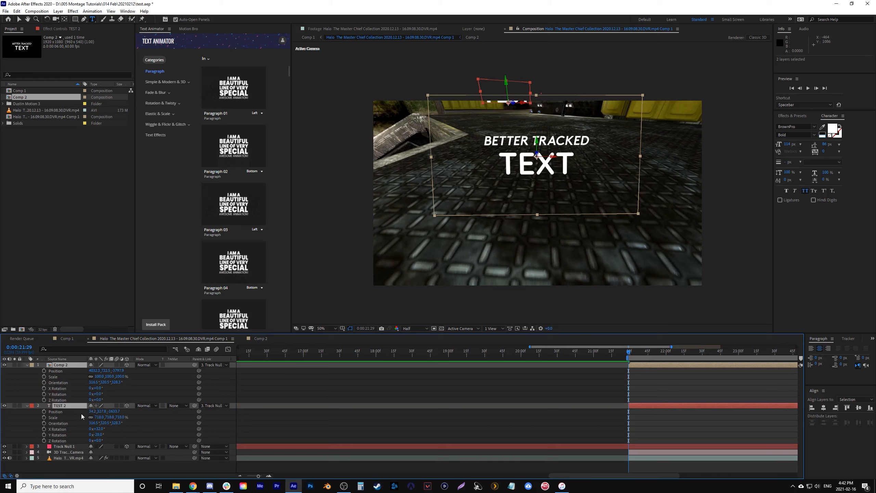
- Copy the X, Y and Z position values from the TEST 2 layer to Comp 2
{"action": "left_click", "coordinate": [107, 407]}
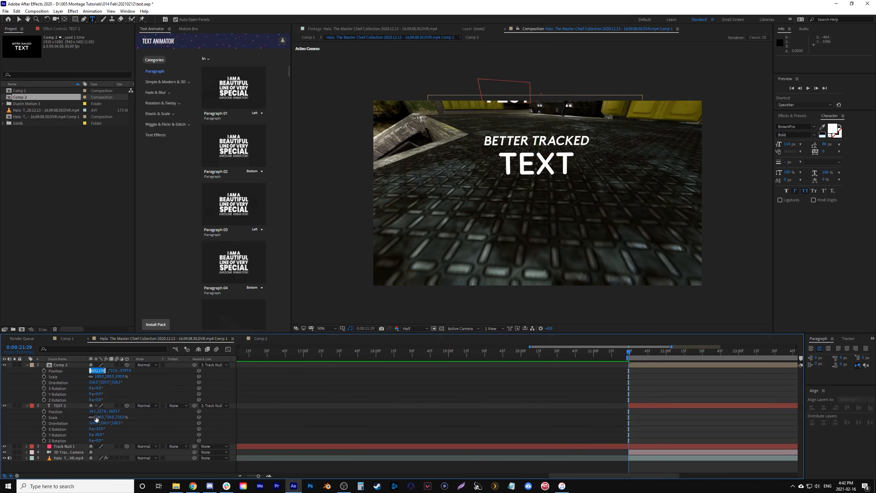
{"action": "key", "text": "Return"}
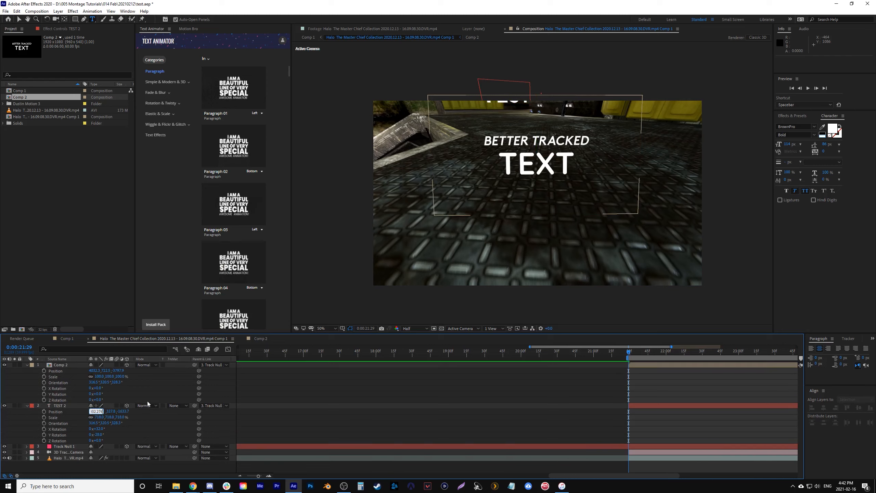
{"action": "left_click_drag", "start_coordinate": [100, 412], "coordinate": [93, 413]}
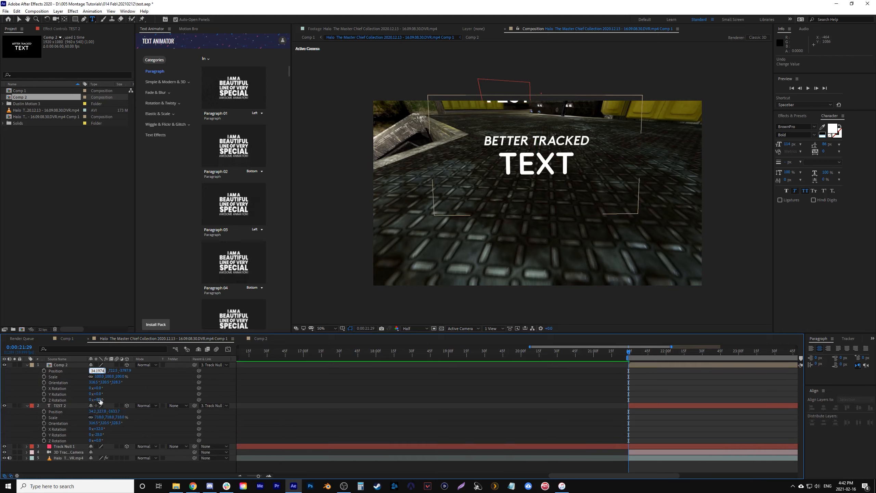
{"action": "left_click", "coordinate": [102, 411]}
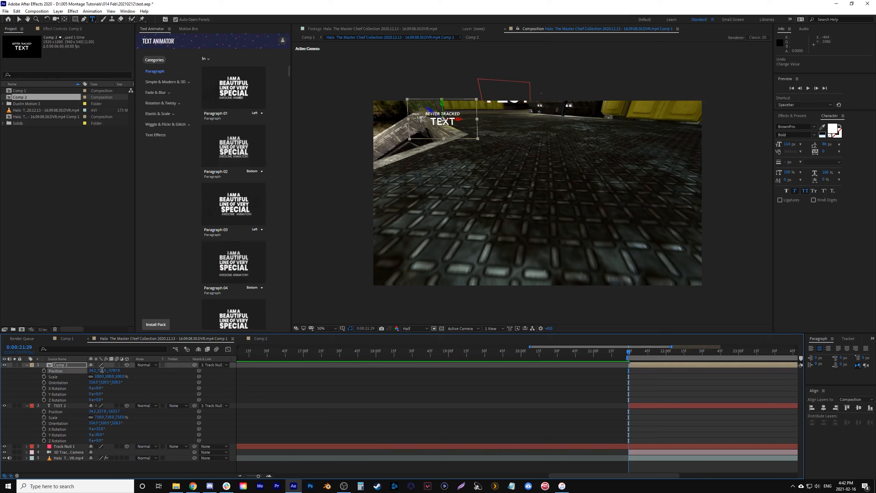
{"action": "left_click", "coordinate": [116, 411]}
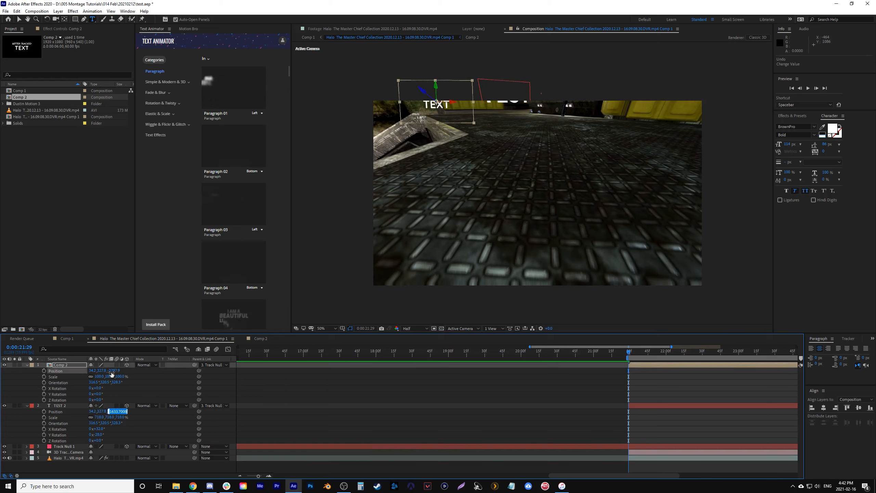
{"action": "left_click", "coordinate": [148, 382]}
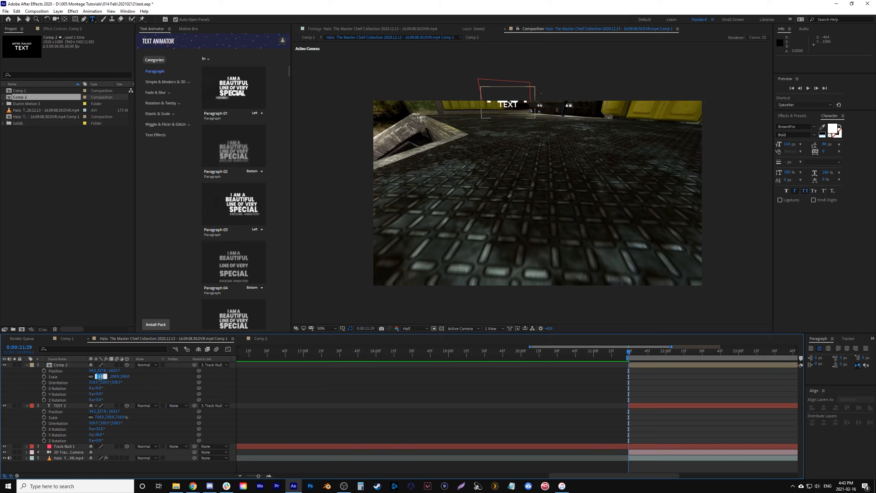
- Set Comp 2's scale to 718% and match its X and Y rotation to TEST 2, checking the result at 0:00:24:50
{"action": "type", "text": "718"}
{"action": "key", "text": "Return"}
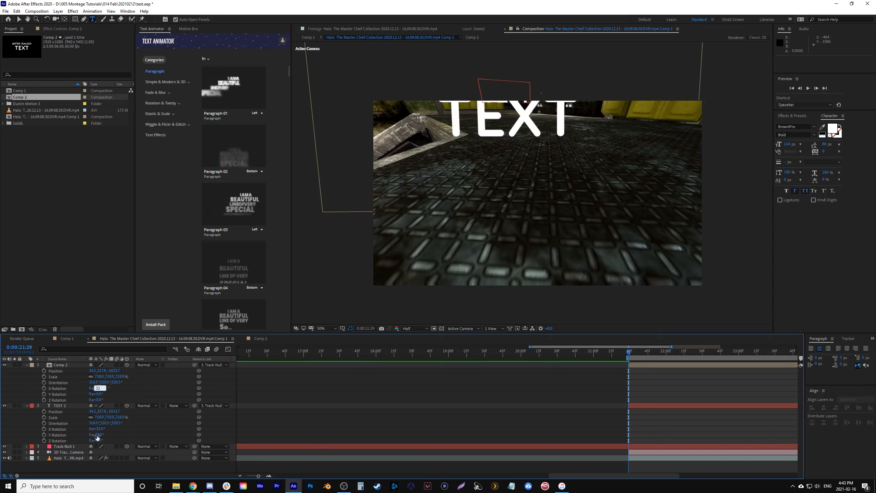
{"action": "left_click", "coordinate": [98, 435]}
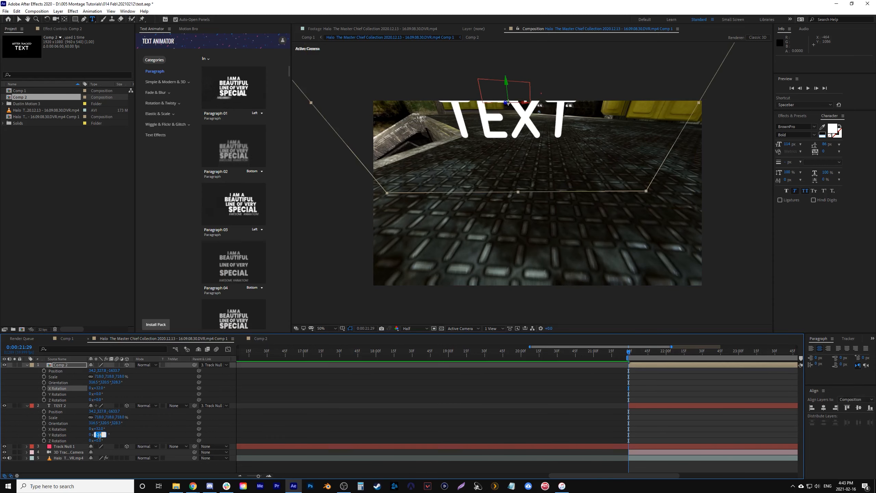
{"action": "left_click", "coordinate": [139, 397]}
{"action": "left_click_drag", "start_coordinate": [643, 356], "coordinate": [745, 366]}
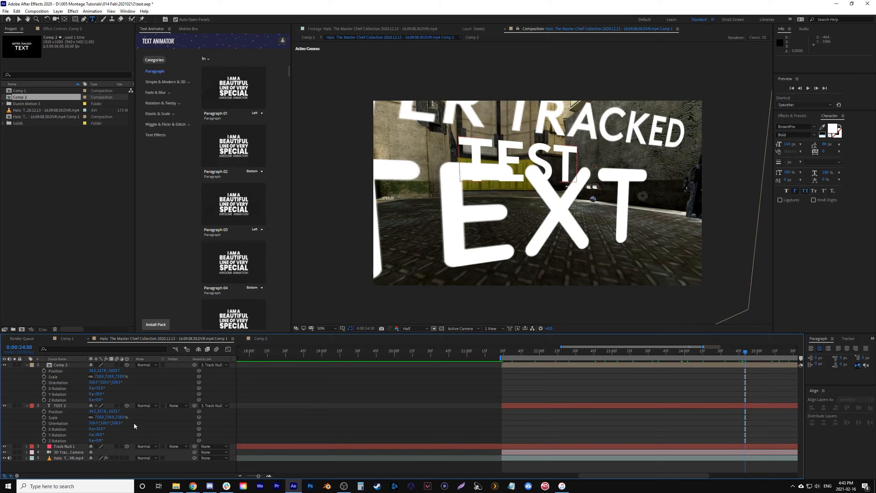
- Delete the TEST 2 layer and reduce Comp 2's scale to about 278%
{"action": "left_click_drag", "start_coordinate": [122, 416], "coordinate": [88, 417]}
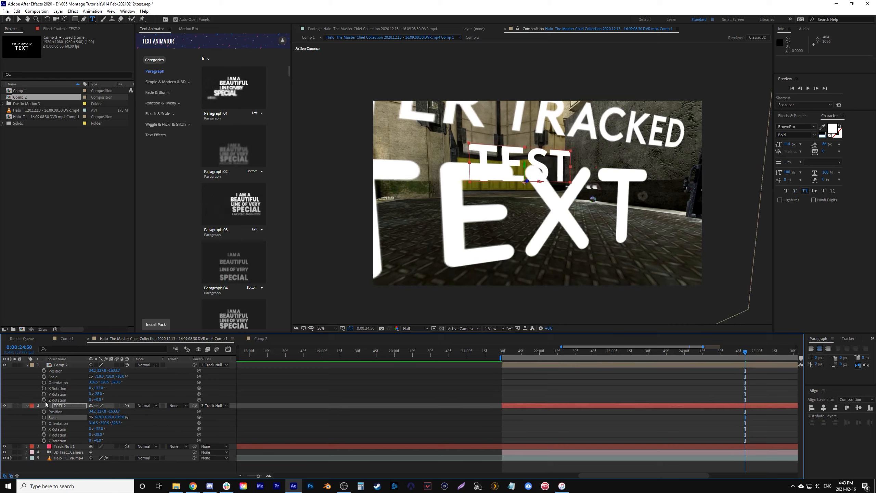
{"action": "key", "text": "Delete"}
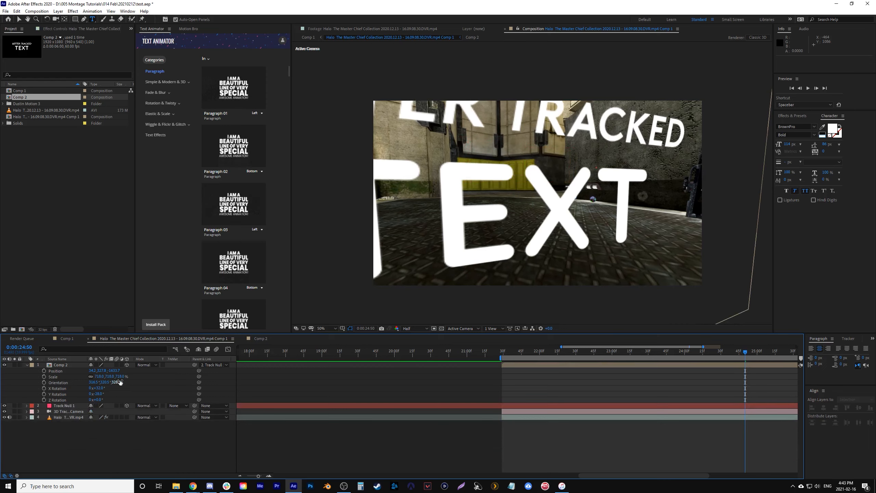
{"action": "left_click_drag", "start_coordinate": [122, 377], "coordinate": [85, 377]}
- Preview the tracked title from 0:00:21:29 and scrub through its movement in the scene
{"action": "left_click", "coordinate": [502, 351]}
{"action": "key", "text": "space"}
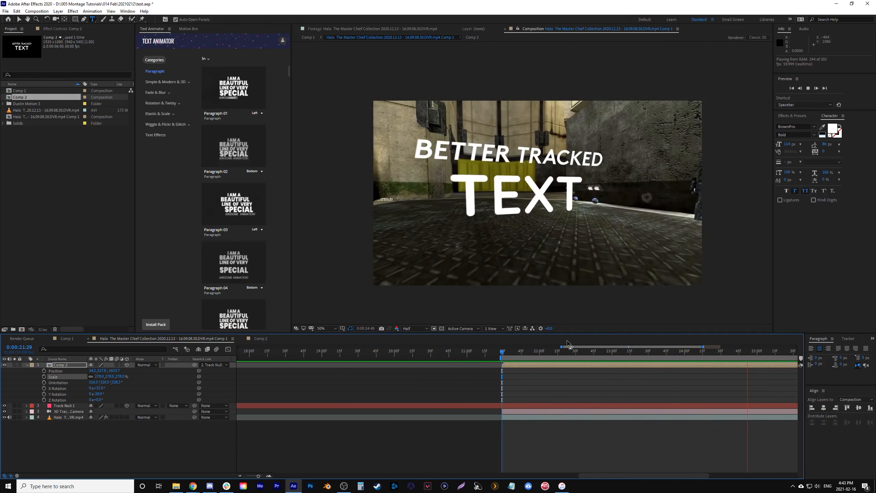
{"action": "key", "text": "space"}
{"action": "scroll", "coordinate": [497, 365], "scroll_direction": "down", "scroll_amount": 2}
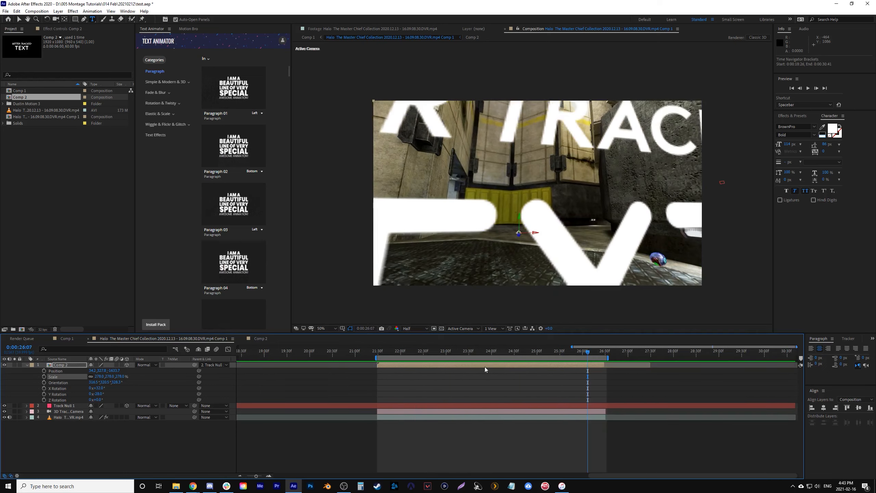
{"action": "left_click_drag", "start_coordinate": [392, 351], "coordinate": [518, 365]}
- In Comp 2, restyle BETTER TRACKED in Quicksand Bold at 77 px with wide letter spacing and no faux italic
{"action": "key", "text": "v"}
{"action": "double_click", "coordinate": [465, 365]}
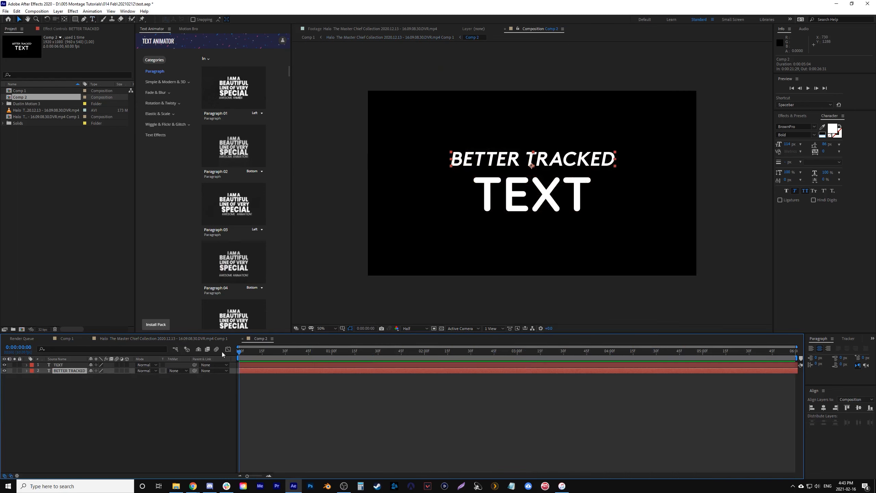
{"action": "double_click", "coordinate": [555, 161]}
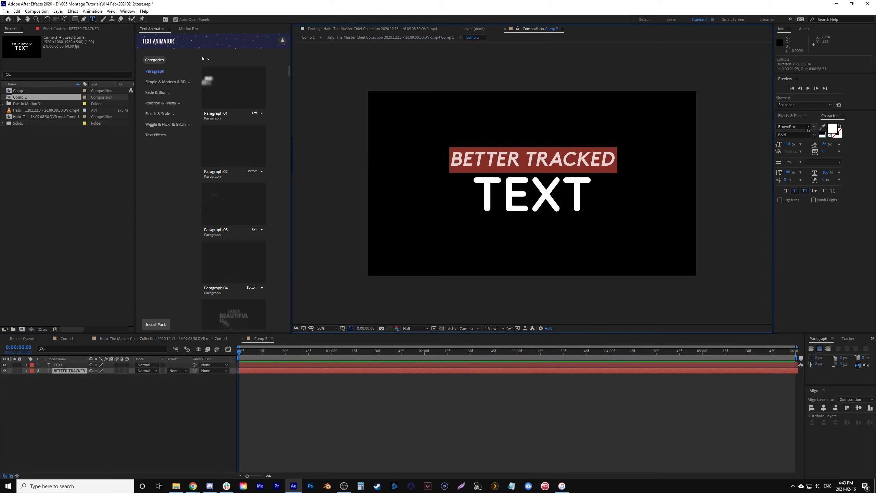
{"action": "left_click", "coordinate": [815, 127]}
{"action": "scroll", "coordinate": [793, 184], "scroll_direction": "up", "scroll_amount": 5}
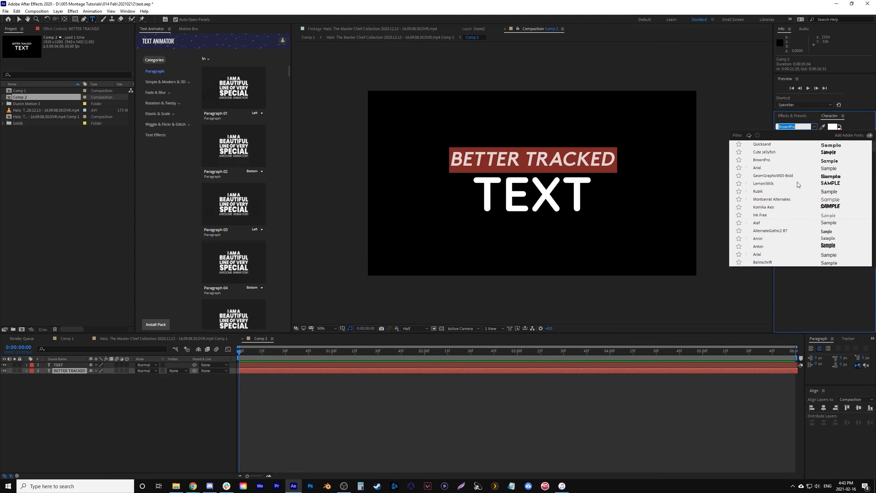
{"action": "left_click", "coordinate": [773, 146]}
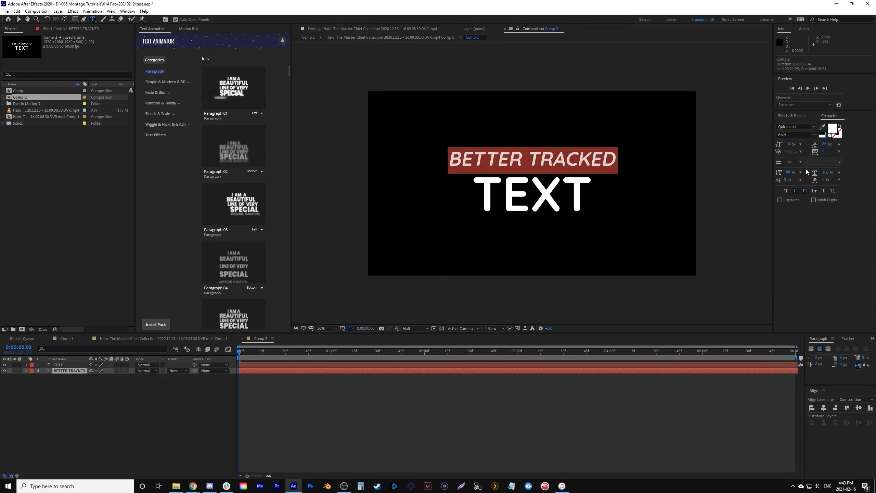
{"action": "left_click", "coordinate": [795, 191]}
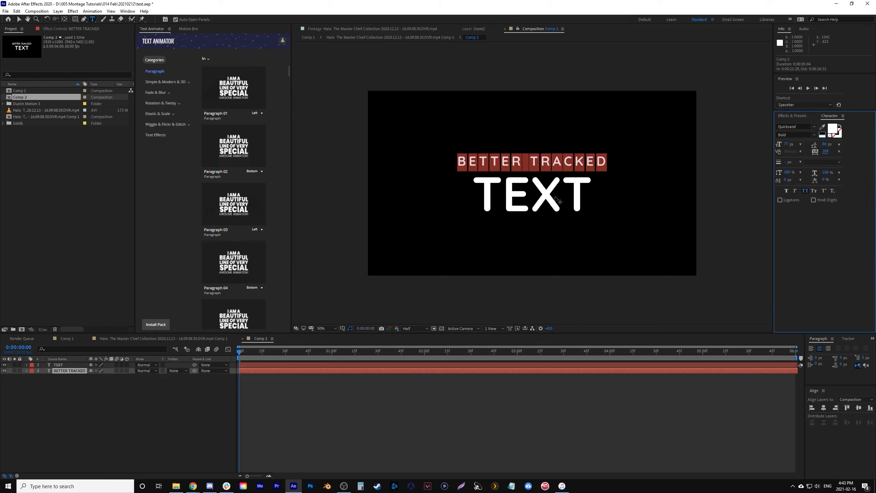
- Set the TEXT layer in Industry Ultra and enlarge it beneath BETTER TRACKED
{"action": "left_click", "coordinate": [58, 365]}
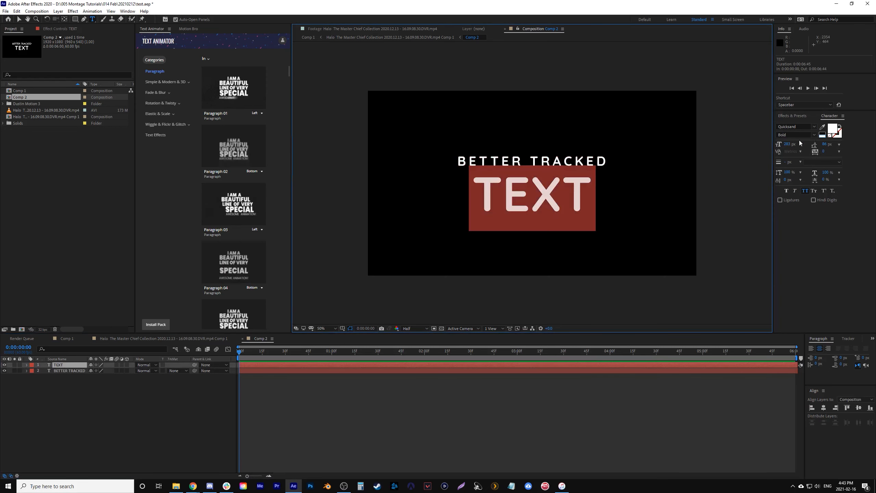
{"action": "left_click", "coordinate": [814, 127]}
{"action": "scroll", "coordinate": [785, 255], "scroll_direction": "down", "scroll_amount": 4}
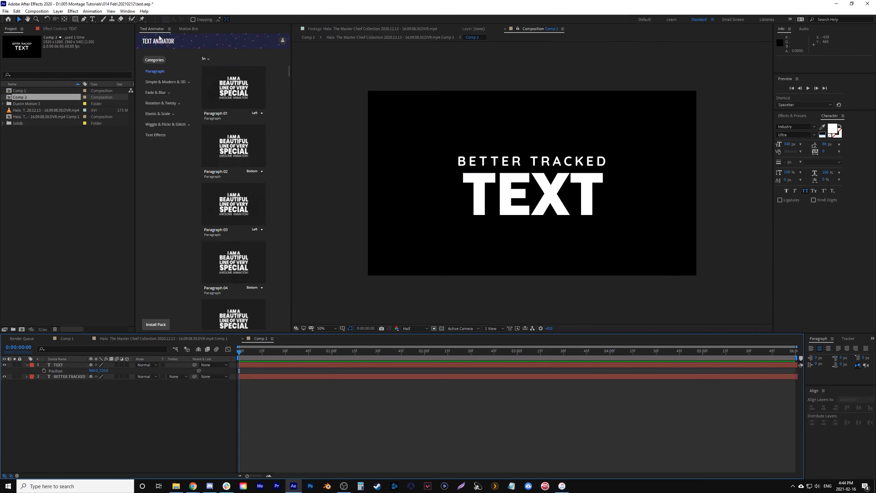
- Apply the Text Animator preset Paragraph 01 to the TEXT layer as an In animation
{"action": "left_click_drag", "start_coordinate": [227, 95], "coordinate": [60, 369]}
{"action": "left_click_drag", "start_coordinate": [163, 331], "coordinate": [171, 320]}
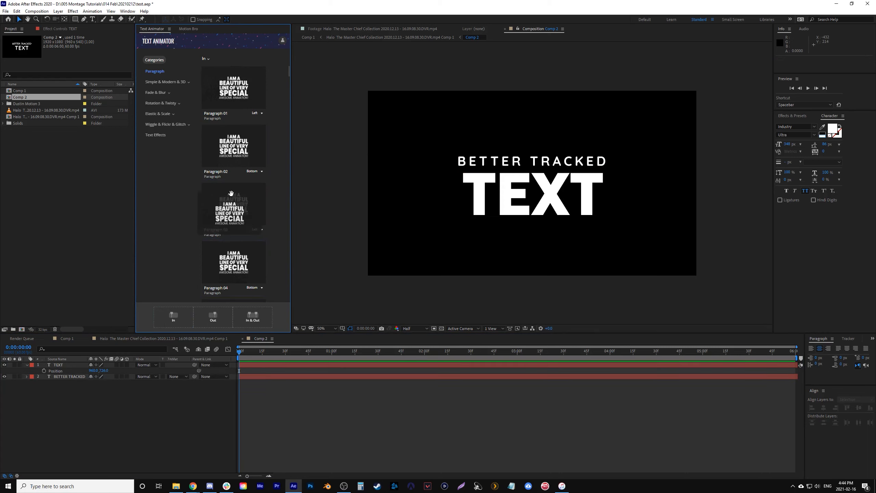
{"action": "left_click_drag", "start_coordinate": [250, 67], "coordinate": [171, 314]}
- Scrub and play Comp 2 from the start to review the entrance animation on TEXT
{"action": "left_click_drag", "start_coordinate": [244, 356], "coordinate": [247, 357]}
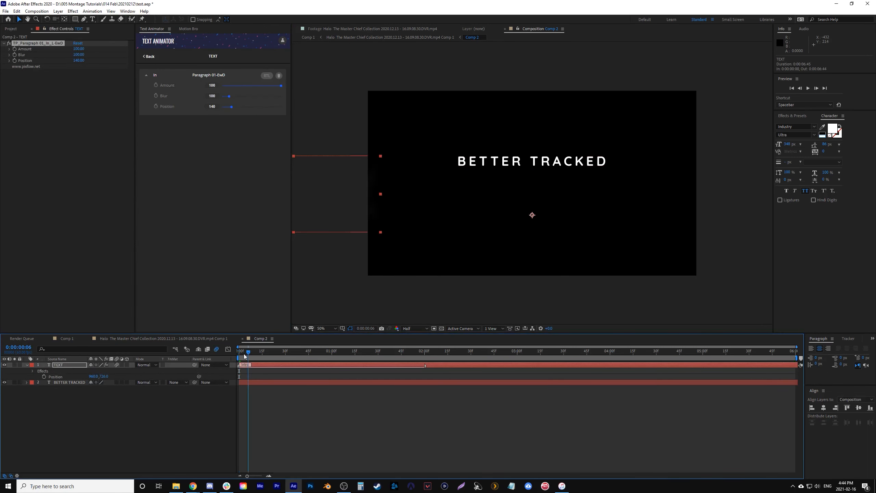
{"action": "key", "text": "space"}
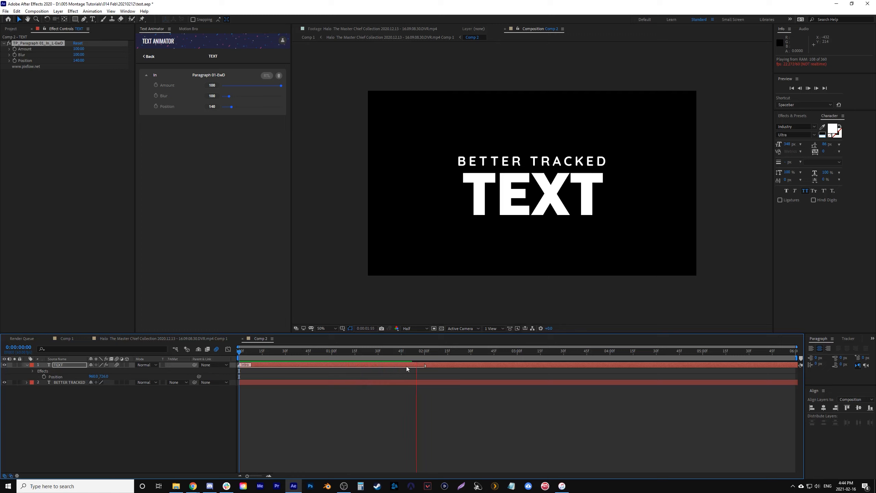
{"action": "key", "text": "space"}
{"action": "left_click_drag", "start_coordinate": [304, 355], "coordinate": [231, 357]}
{"action": "key", "text": "space"}
{"action": "key", "text": "space"}
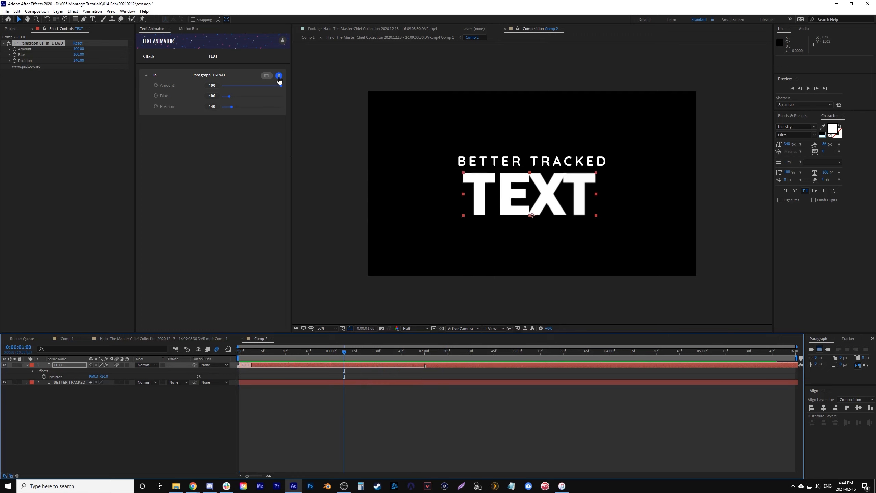
- Remove the Paragraph 01 In animation from the TEXT layer and preview Comp 2 from its first frame
{"action": "left_click", "coordinate": [279, 76]}
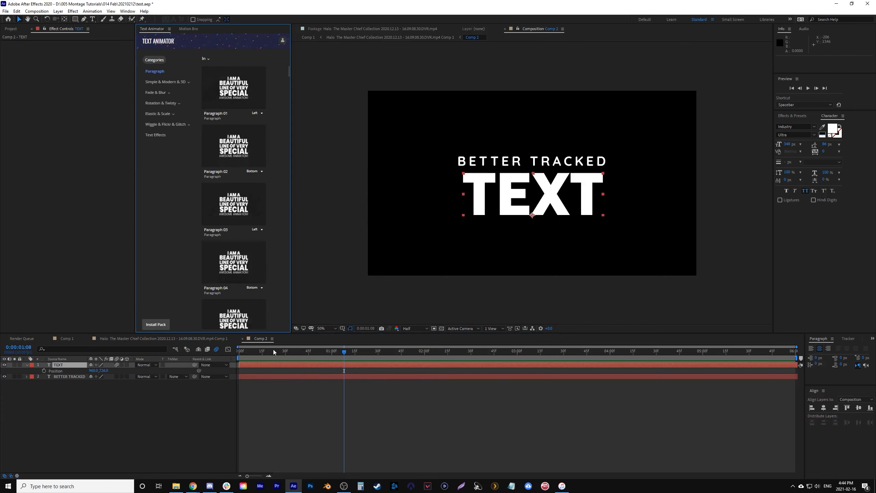
{"action": "left_click_drag", "start_coordinate": [250, 350], "coordinate": [174, 360]}
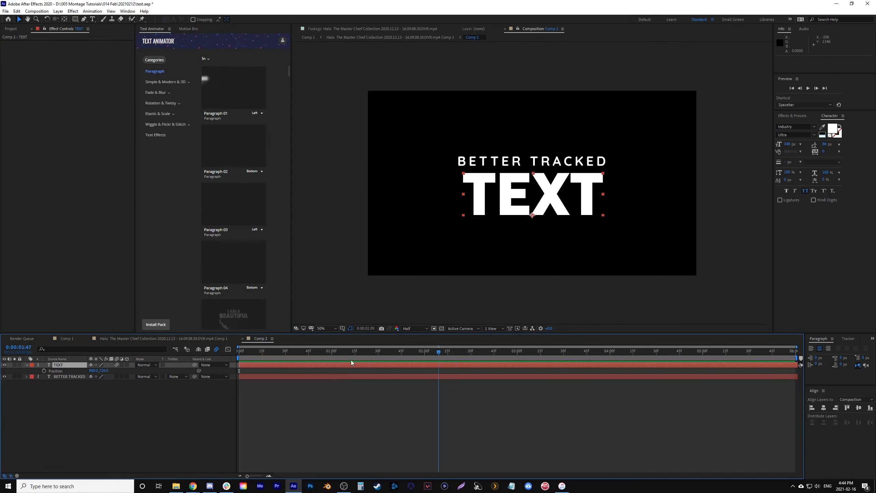
{"action": "left_click", "coordinate": [188, 396]}
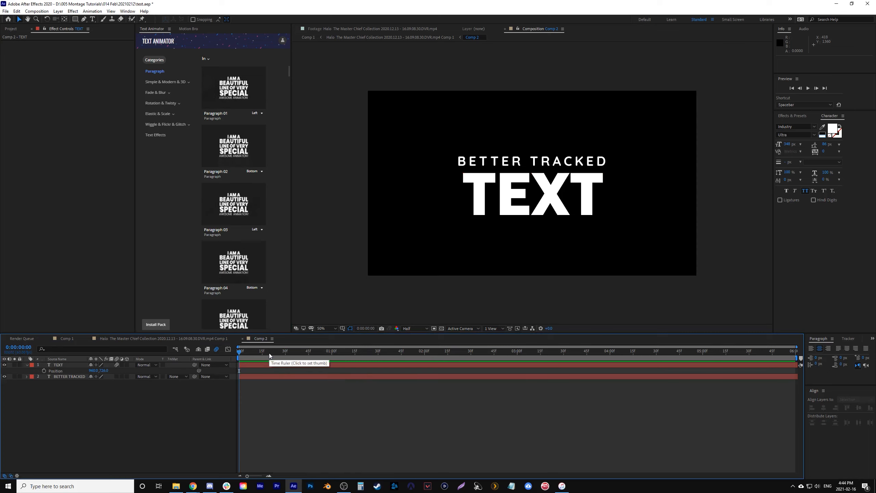
- Play and scrub the Halo clip composition to review the tracked title, and reopen Comp 2
{"action": "left_click", "coordinate": [244, 364]}
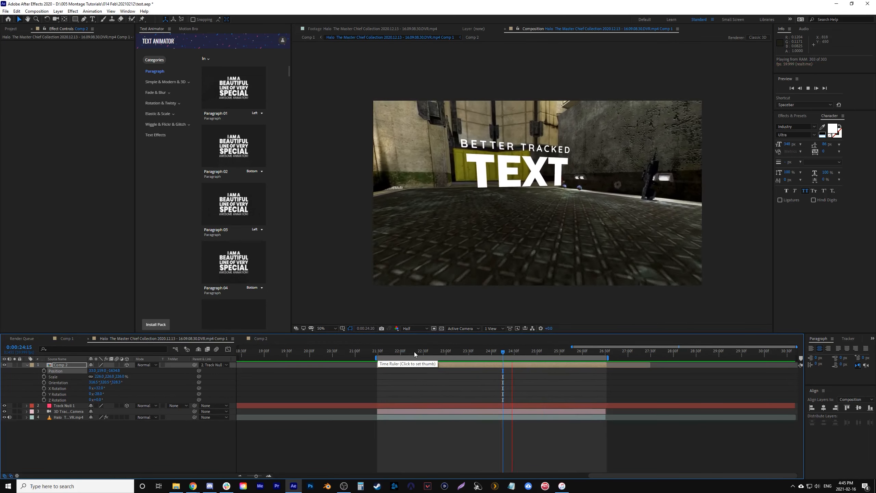
{"action": "left_click", "coordinate": [383, 351]}
{"action": "left_click_drag", "start_coordinate": [400, 357], "coordinate": [421, 355]}
{"action": "double_click", "coordinate": [422, 365]}
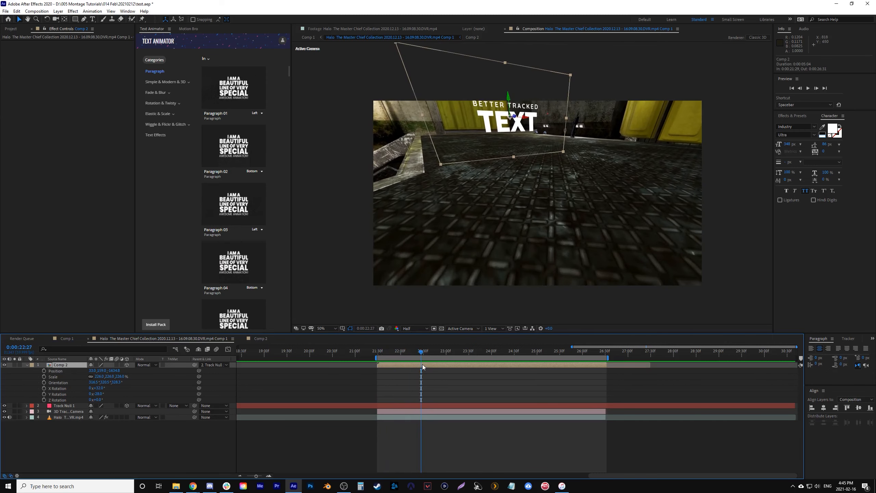
- Move the BETTER TRACKED layer above TEXT in Comp 2's layer stack and collapse the TEXT layer's properties
{"action": "left_click", "coordinate": [501, 162]}
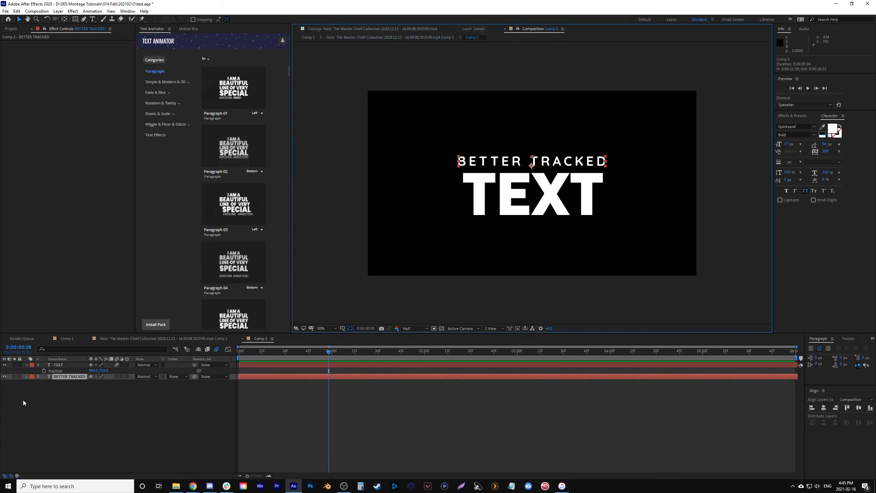
{"action": "left_click", "coordinate": [26, 365]}
{"action": "left_click", "coordinate": [27, 365]}
{"action": "left_click_drag", "start_coordinate": [69, 412], "coordinate": [80, 363]}
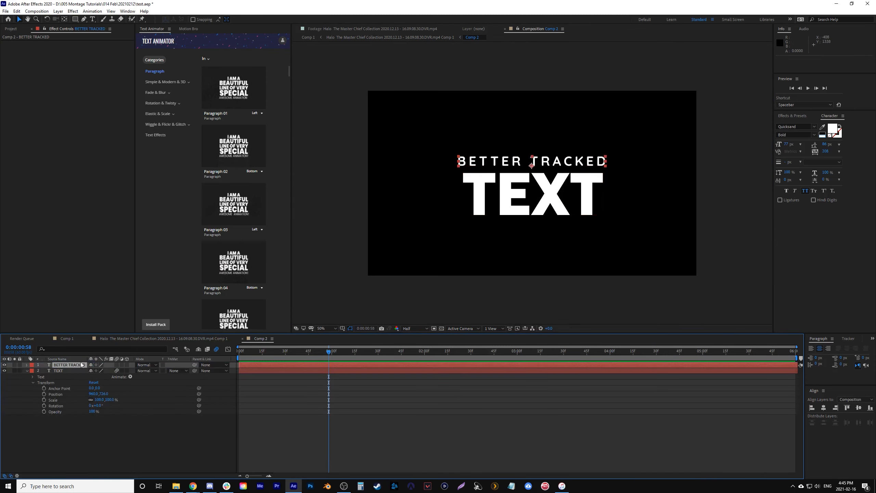
{"action": "left_click", "coordinate": [28, 370]}
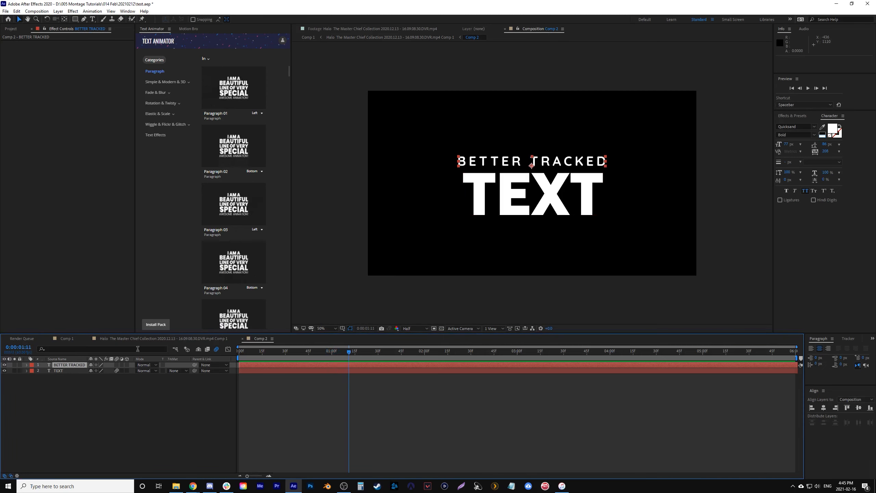
- Set a Source Text keyframe on BETTER TRACKED at 0:00:01:11 and step back one frame
{"action": "left_click", "coordinate": [27, 364]}
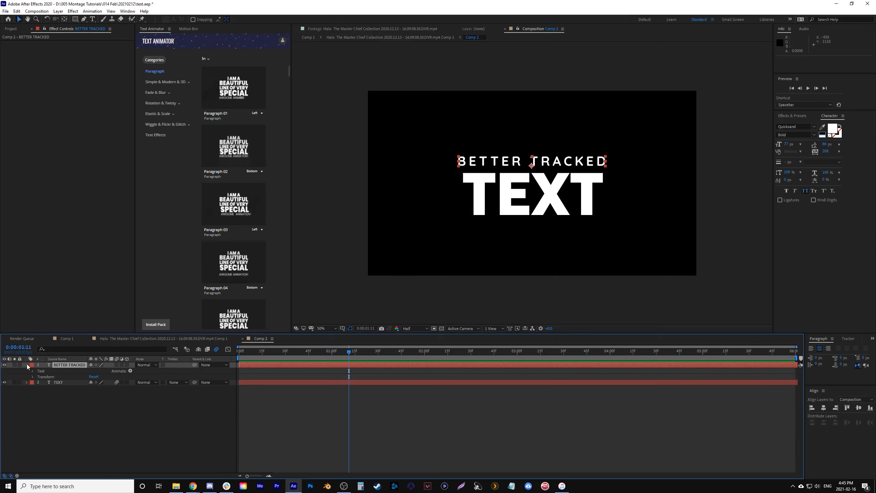
{"action": "left_click", "coordinate": [32, 370]}
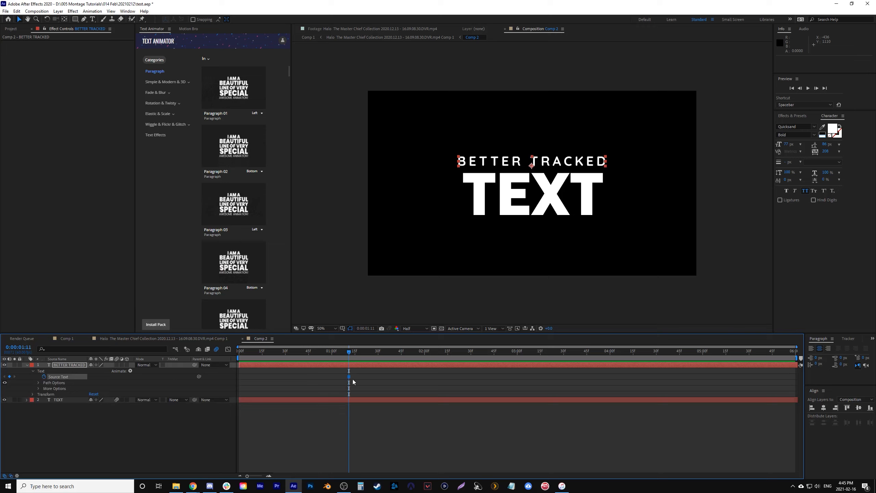
{"action": "key", "text": "Page_Up"}
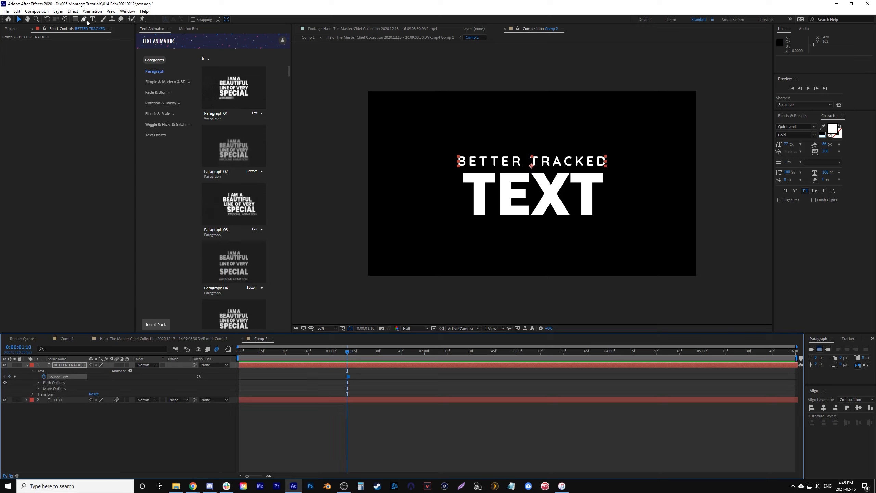
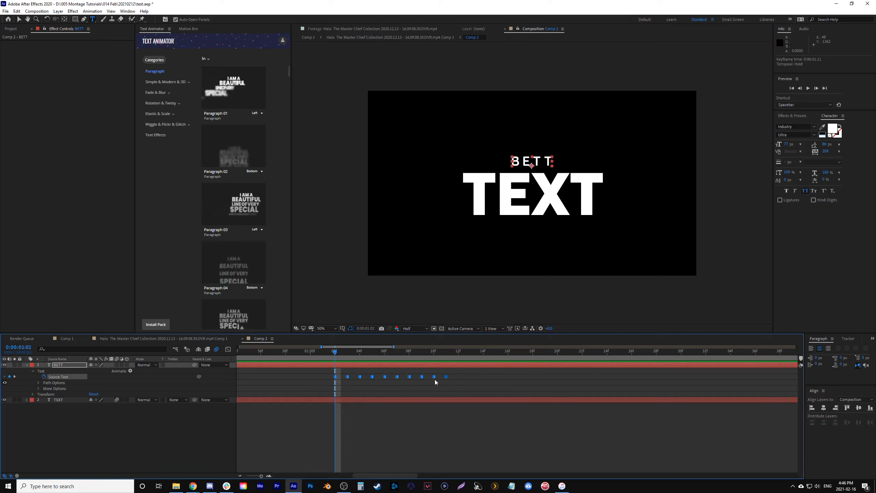
- Stretch BETTER TRACKED's Source Text keyframes proportionally over a longer span, keeping the first at 0:00:01:02
{"action": "left_click_drag", "start_coordinate": [446, 376], "coordinate": [552, 379]}
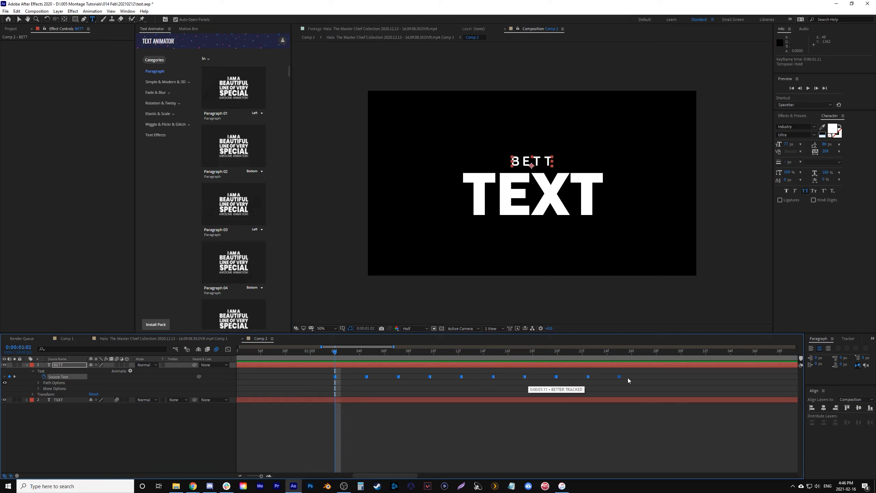
{"action": "key", "text": "semicolon"}
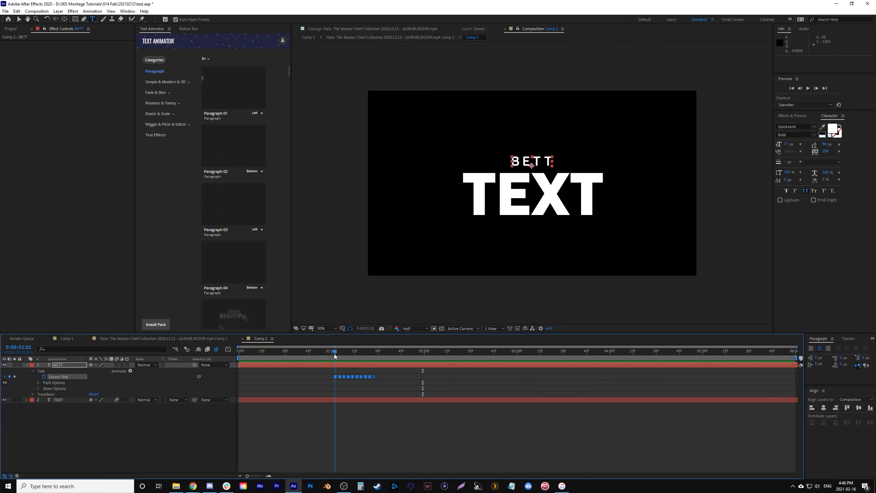
- Create a full-frame white solid directly above the TEXT layer and hide it
{"action": "key", "text": "ctrl+Down"}
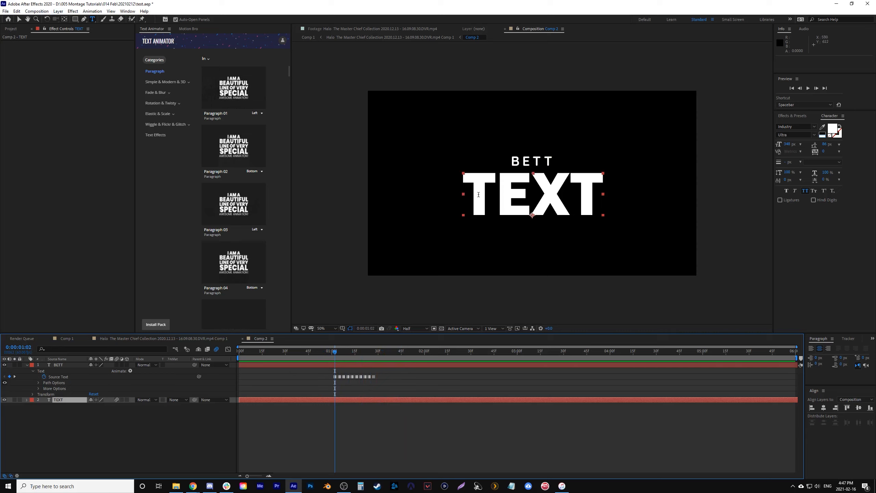
{"action": "key", "text": "v"}
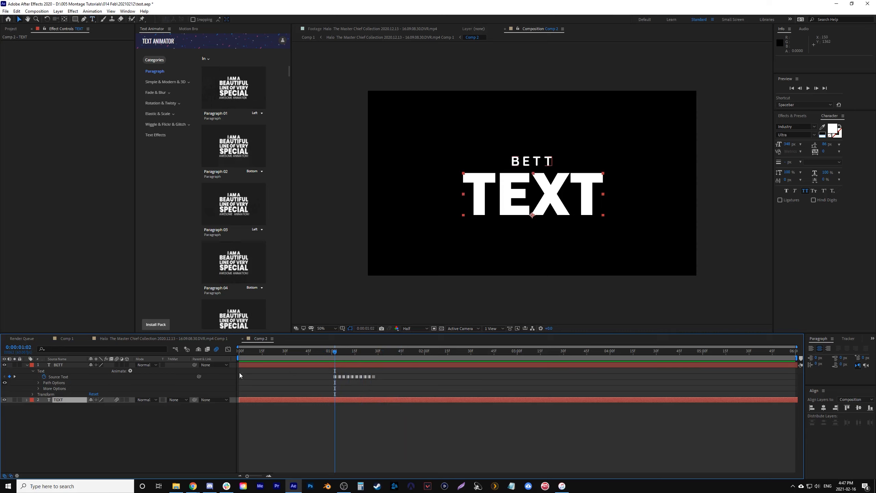
{"action": "left_click", "coordinate": [58, 11]}
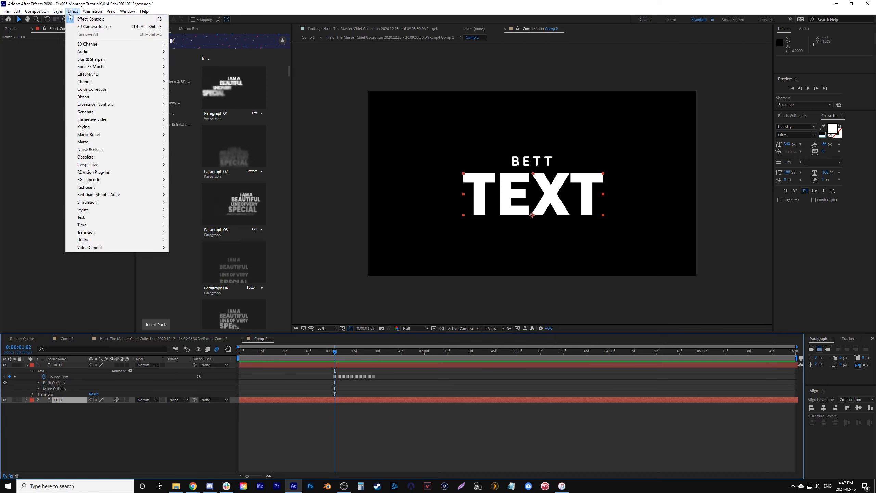
{"action": "mouse_move", "coordinate": [62, 20]}
{"action": "left_click", "coordinate": [212, 27]}
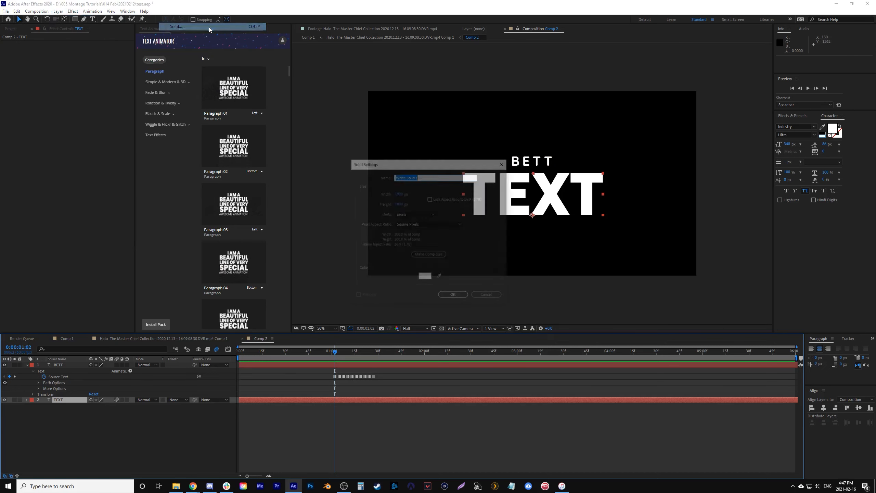
{"action": "left_click", "coordinate": [453, 297]}
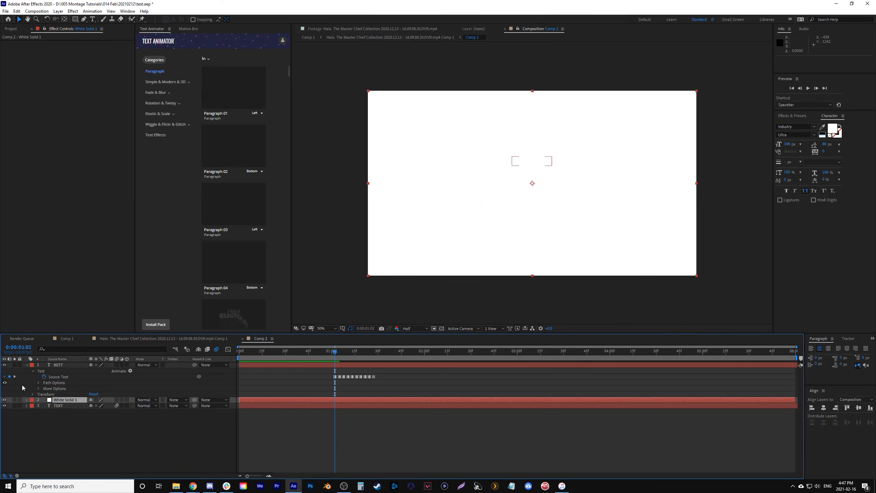
{"action": "left_click", "coordinate": [4, 399]}
- Auto-trace the TEXT layer's alpha at the current frame with the default options
{"action": "left_click", "coordinate": [59, 406]}
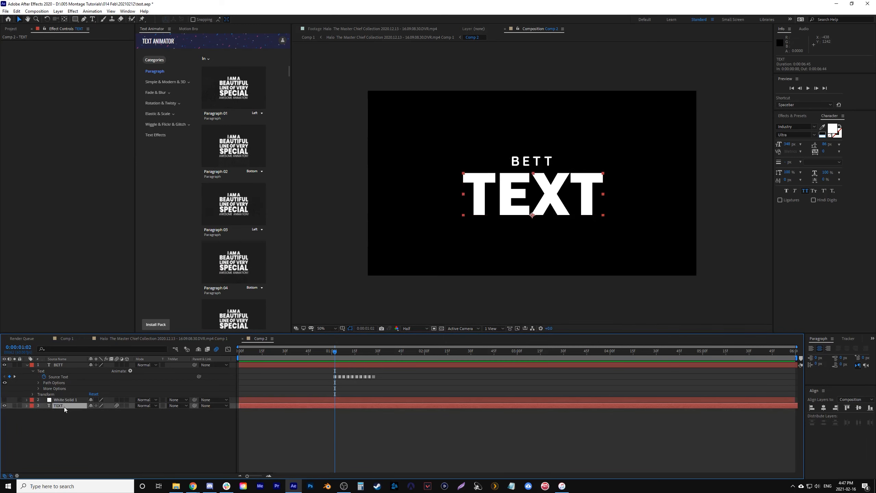
{"action": "left_click", "coordinate": [58, 11]}
{"action": "left_click", "coordinate": [92, 233]}
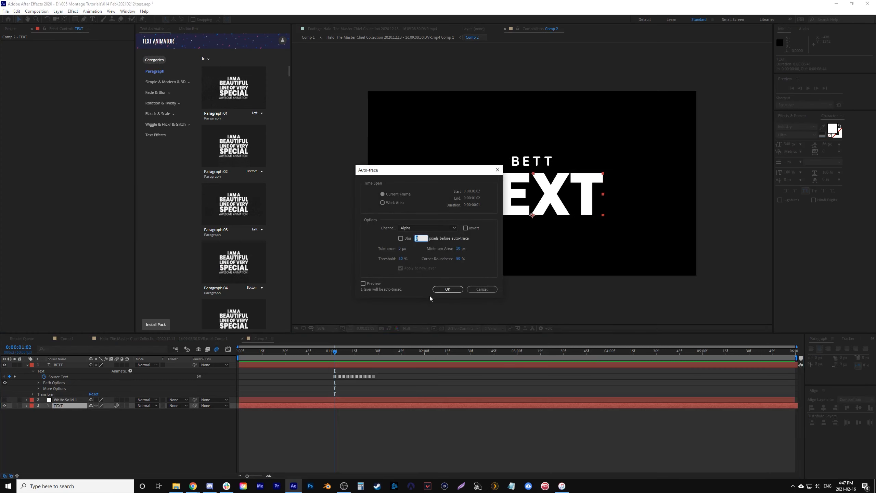
{"action": "left_click", "coordinate": [445, 288]}
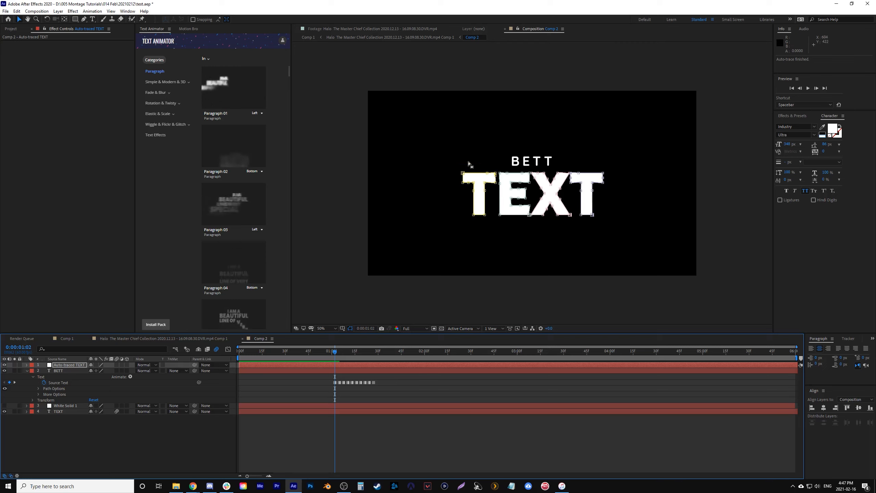
- Copy the four traced letter masks from Auto-traced TEXT onto White Solid 1
{"action": "key", "text": "m"}
{"action": "left_click", "coordinate": [61, 371]}
{"action": "left_click", "coordinate": [54, 405], "text": "shift"}
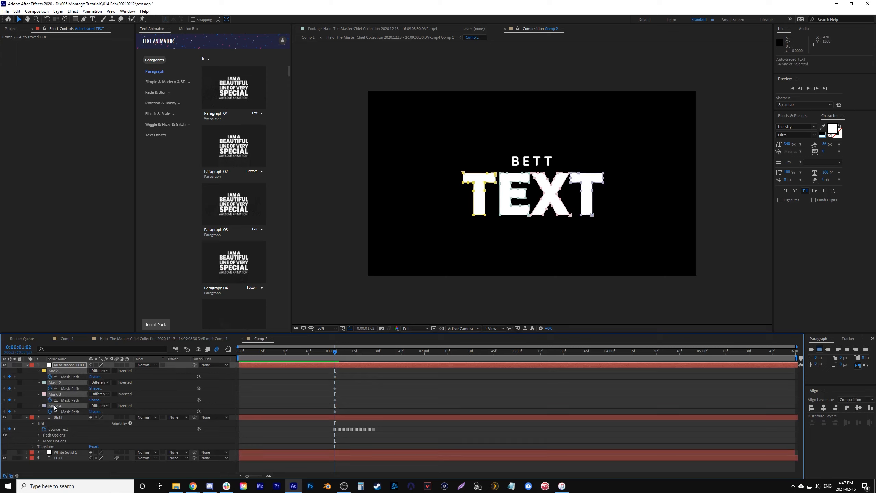
{"action": "left_click", "coordinate": [60, 453]}
{"action": "key", "text": "Return"}
- Delete the Auto-traced TEXT layer, hide the TEXT layer and show White Solid 1
{"action": "left_click", "coordinate": [47, 365]}
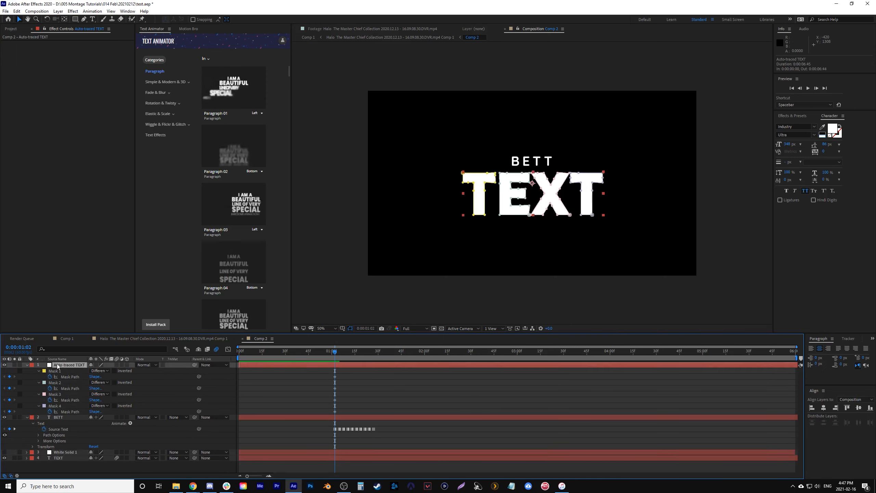
{"action": "key", "text": "Delete"}
{"action": "left_click", "coordinate": [5, 406]}
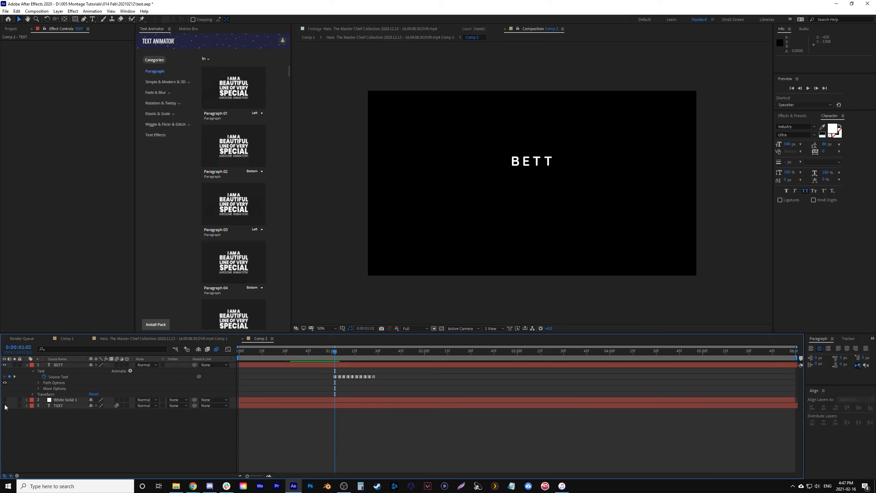
{"action": "left_click", "coordinate": [4, 399]}
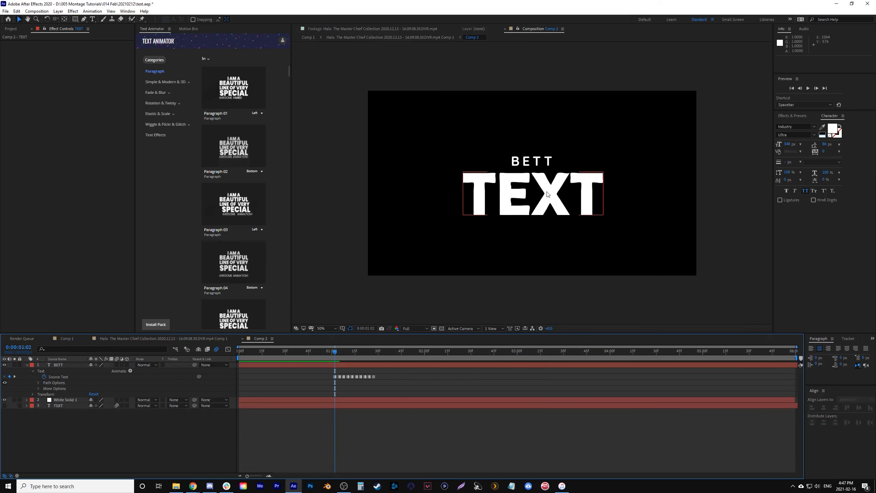
- Find the Stroke effect under Generate and apply it to White Solid 1
{"action": "scroll", "coordinate": [590, 145], "scroll_direction": "up", "scroll_amount": 5}
{"action": "scroll", "coordinate": [591, 145], "scroll_direction": "down", "scroll_amount": 4}
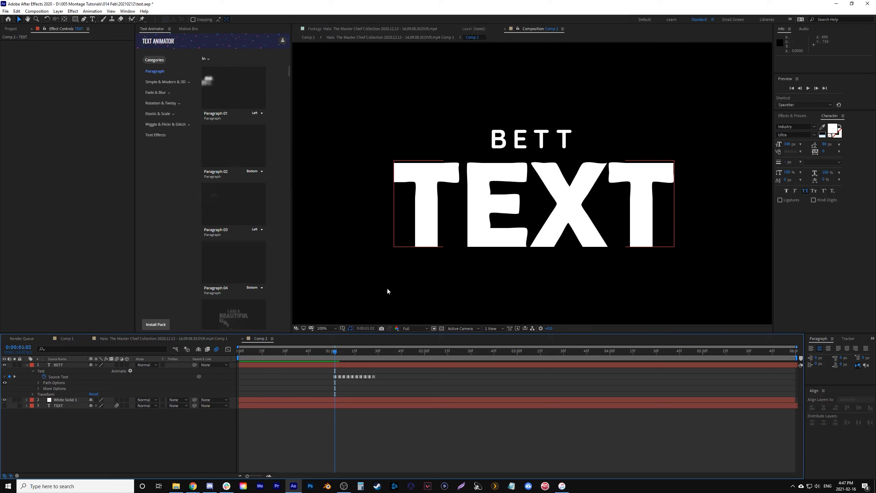
{"action": "left_click", "coordinate": [56, 401]}
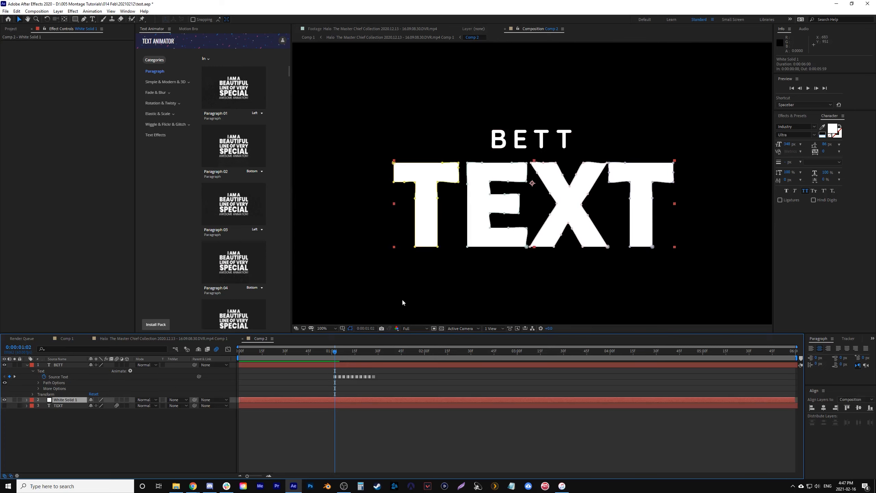
{"action": "left_click", "coordinate": [813, 117]}
{"action": "left_click", "coordinate": [870, 125]}
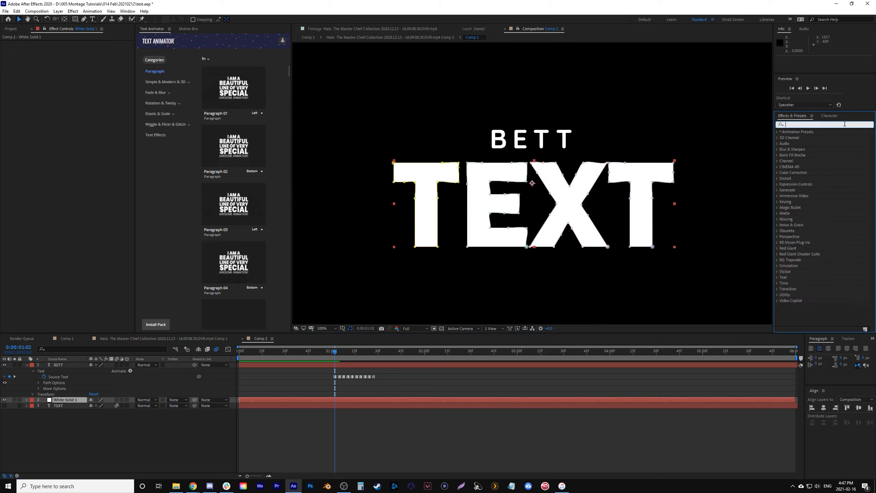
{"action": "left_click", "coordinate": [841, 125]}
{"action": "type", "text": "strok"}
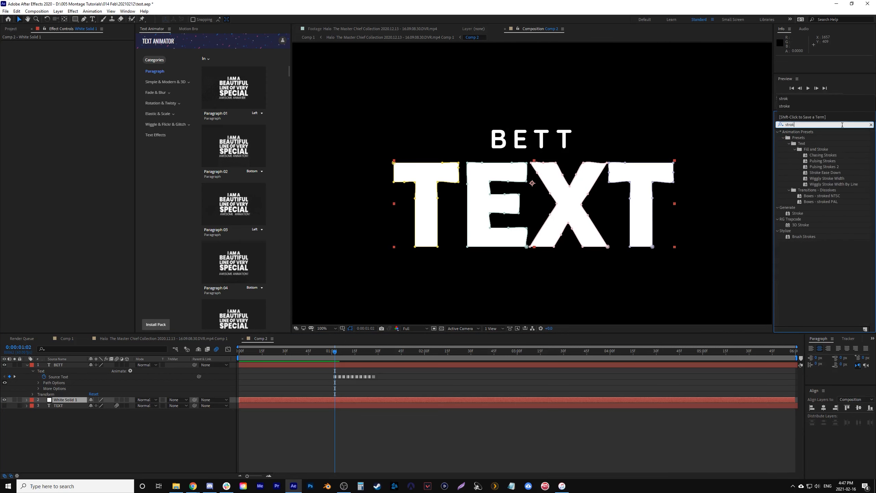
{"action": "mouse_move", "coordinate": [795, 213]}
{"action": "left_mouse_down"}
{"action": "mouse_move", "coordinate": [655, 310]}
{"action": "mouse_move", "coordinate": [345, 366]}
{"action": "mouse_move", "coordinate": [335, 400]}
{"action": "left_mouse_up"}
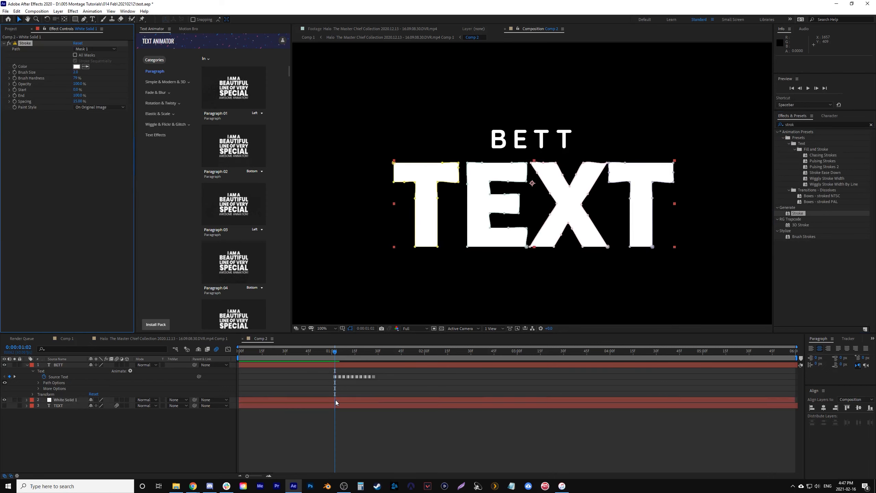
- Set the Stroke effect's Paint Style to On Transparent
{"action": "left_click", "coordinate": [100, 108]}
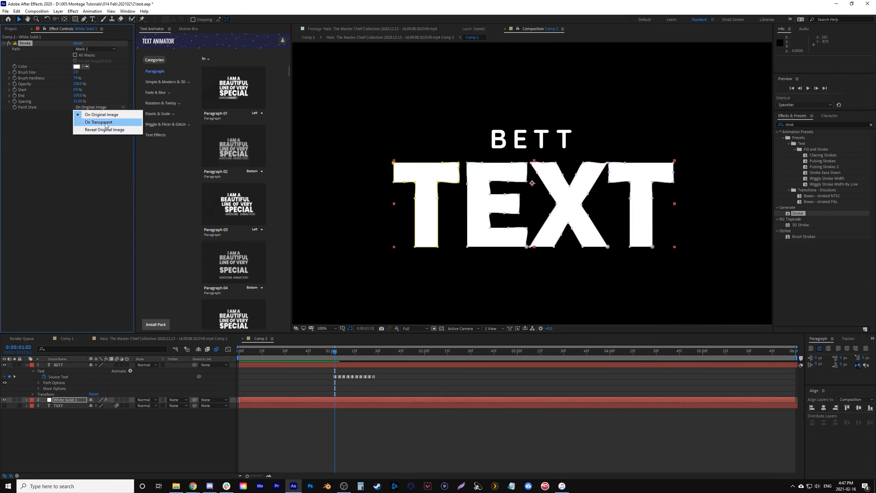
{"action": "left_click", "coordinate": [98, 122]}
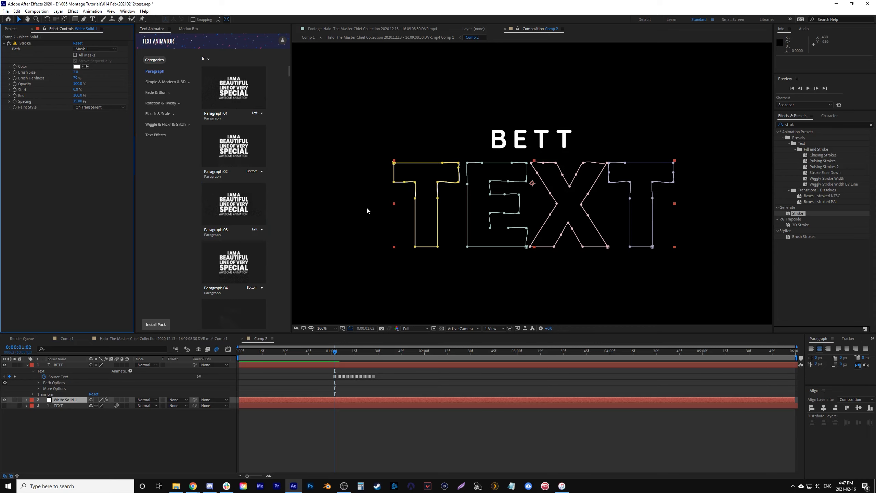
{"action": "scroll", "coordinate": [367, 208], "scroll_direction": "down", "scroll_amount": 1}
{"action": "left_click", "coordinate": [394, 248]}
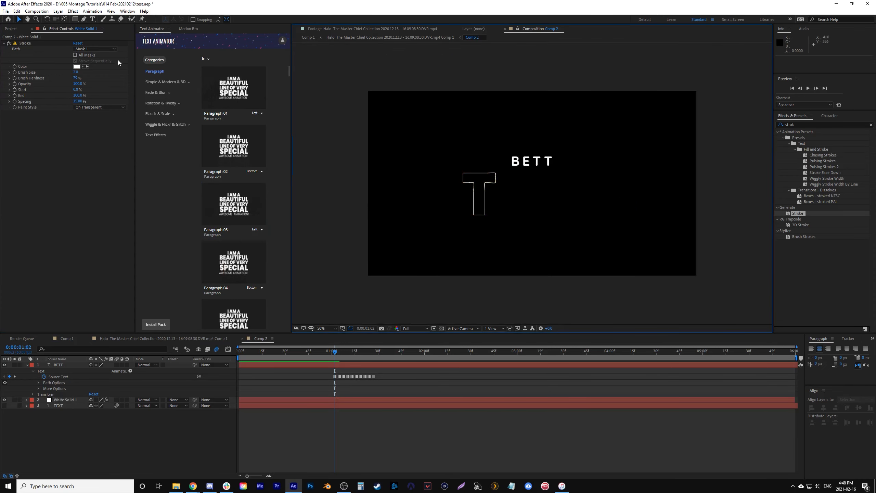
- Enable All Masks with Stroke Sequentially so the effect outlines every letter
{"action": "left_click", "coordinate": [77, 56]}
{"action": "left_click", "coordinate": [633, 232]}
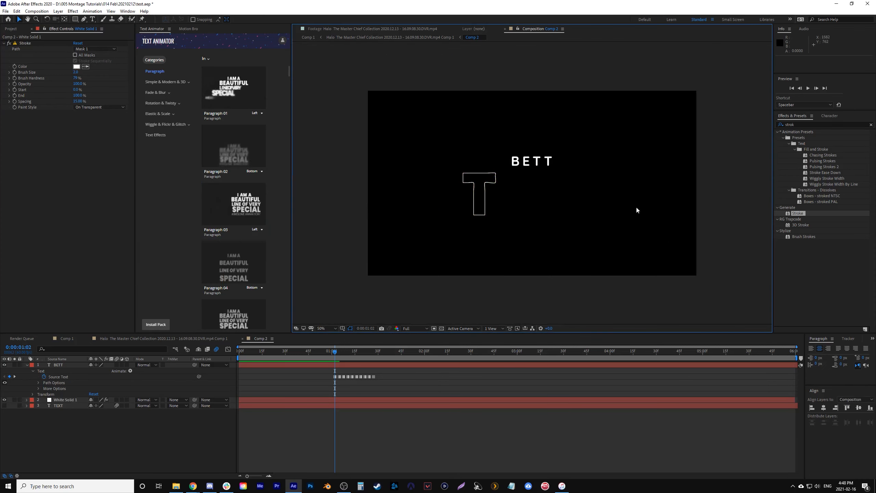
{"action": "left_click", "coordinate": [112, 79]}
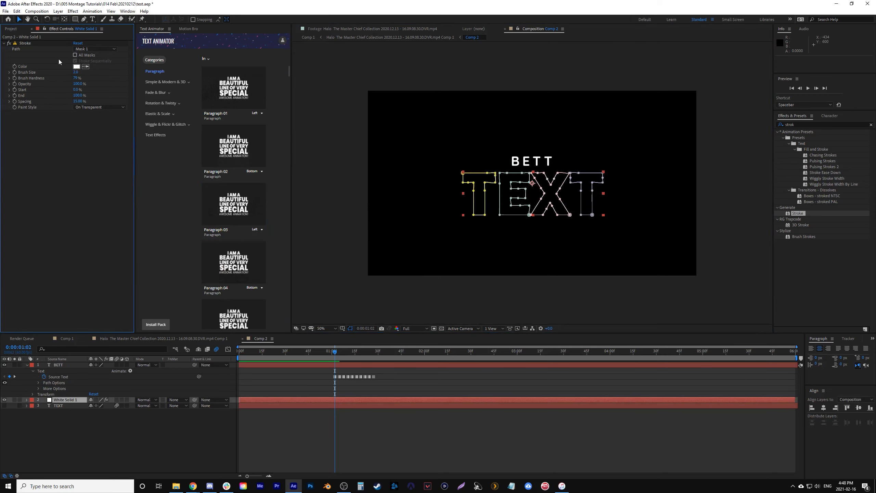
{"action": "left_click", "coordinate": [76, 55]}
{"action": "left_click", "coordinate": [524, 288]}
{"action": "scroll", "coordinate": [524, 288], "scroll_direction": "up", "scroll_amount": 2}
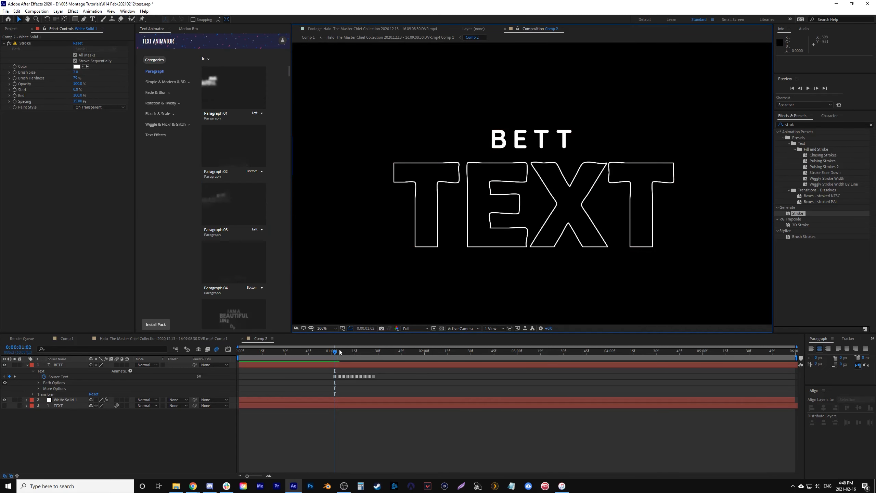
- Set Stroke's Brush Hardness to 100% and keyframe End from 0% at 0:00:01:12 to 100% at 0:00:01:32
{"action": "left_click_drag", "start_coordinate": [335, 353], "coordinate": [351, 362]}
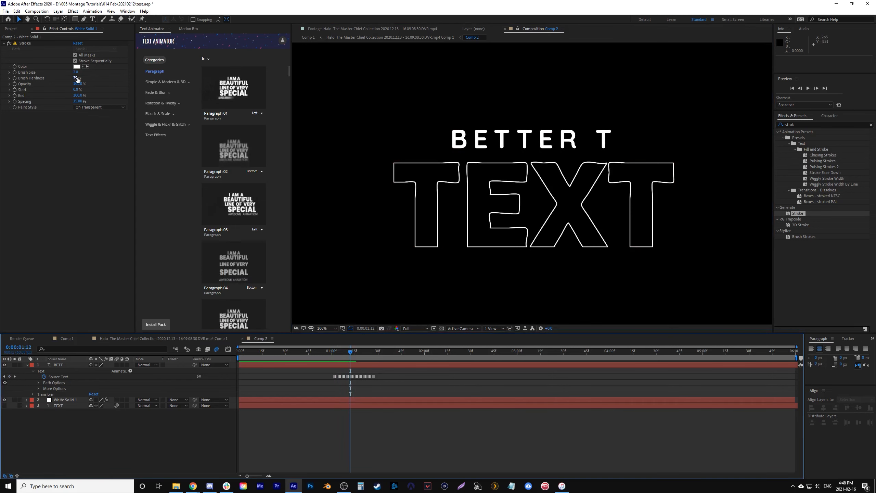
{"action": "left_click_drag", "start_coordinate": [80, 78], "coordinate": [201, 88]}
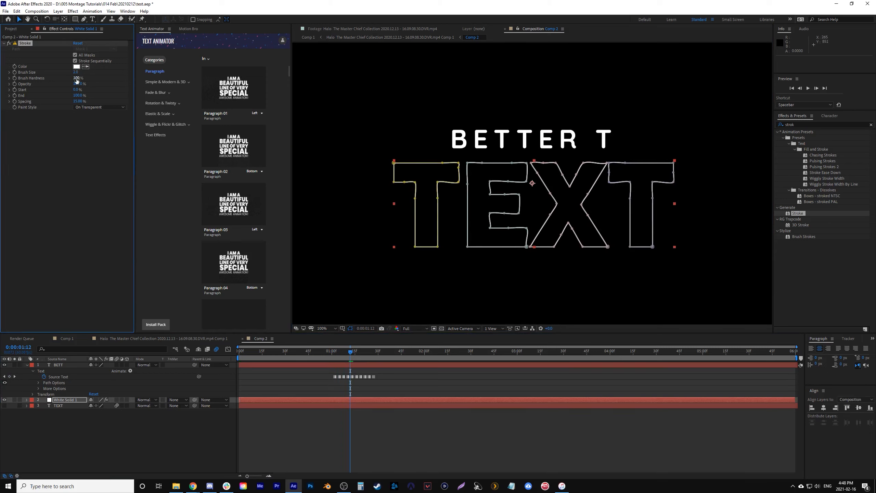
{"action": "left_click_drag", "start_coordinate": [80, 97], "coordinate": [41, 97]}
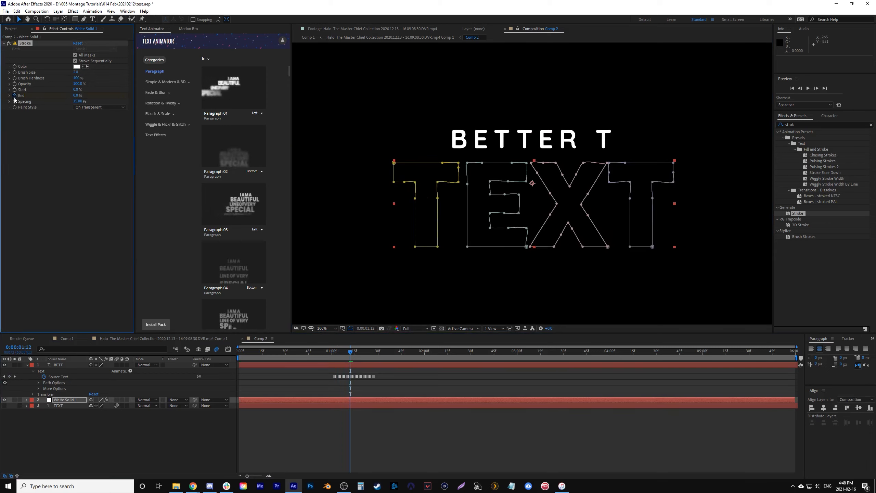
{"action": "key", "text": "space"}
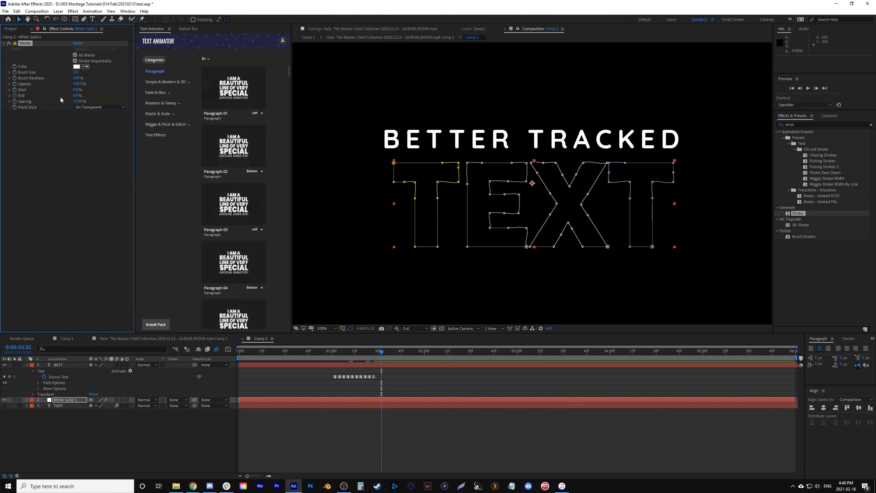
{"action": "left_click_drag", "start_coordinate": [74, 96], "coordinate": [127, 98]}
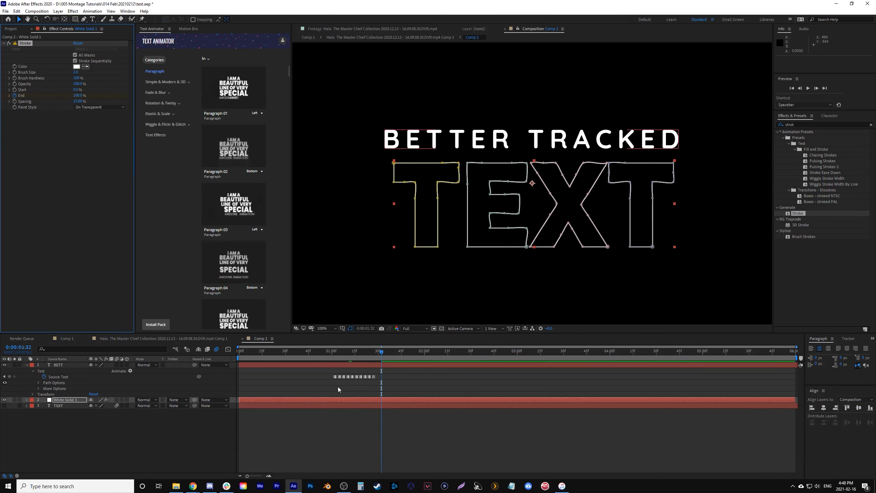
- Reveal White Solid 1's keyframes, apply Easy Ease to both Stroke End keyframes and collapse the layer
{"action": "left_click", "coordinate": [343, 399]}
{"action": "key", "text": "u"}
{"action": "left_click_drag", "start_coordinate": [325, 411], "coordinate": [399, 455]}
{"action": "left_click_drag", "start_coordinate": [330, 452], "coordinate": [403, 465]}
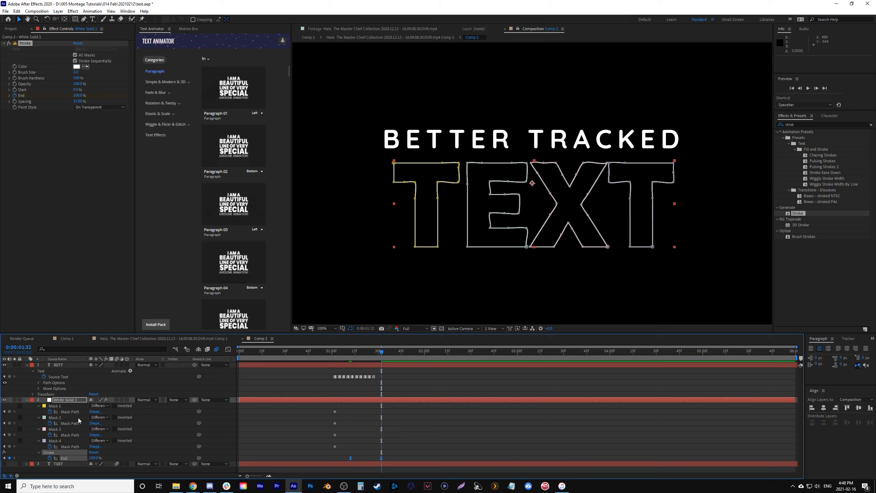
{"action": "left_click", "coordinate": [27, 399]}
- Play and scrub Comp 2 to review the typed title and the stroke drawing around TEXT
{"action": "left_click", "coordinate": [308, 355]}
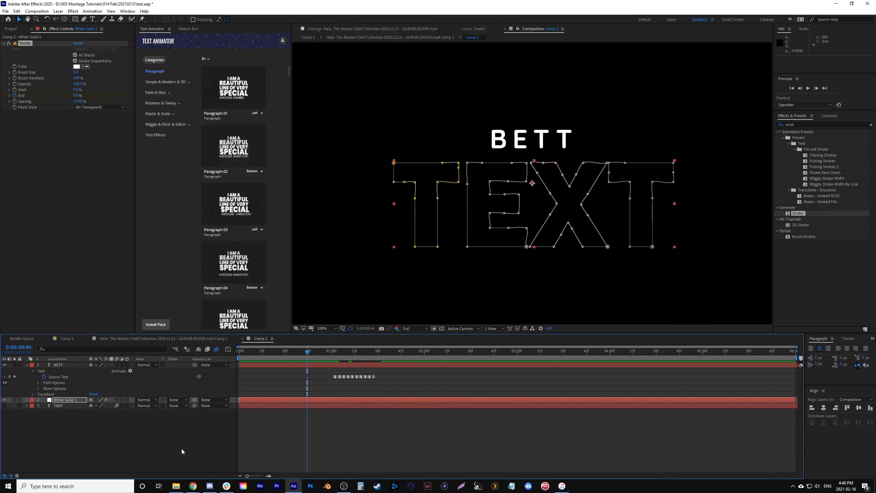
{"action": "key", "text": "space"}
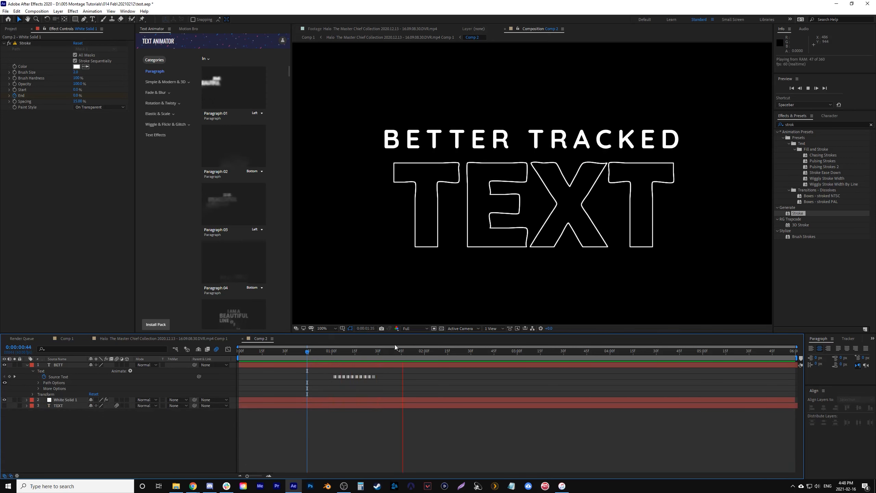
{"action": "key", "text": "space"}
{"action": "mouse_move", "coordinate": [330, 353]}
{"action": "left_mouse_down"}
{"action": "mouse_move", "coordinate": [367, 363]}
{"action": "mouse_move", "coordinate": [358, 369]}
{"action": "left_mouse_up"}
{"action": "key", "text": "space"}
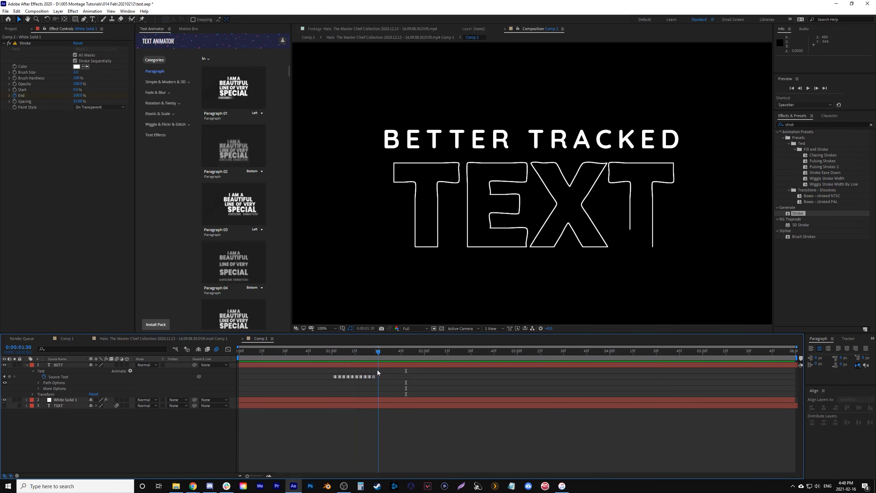
{"action": "left_click", "coordinate": [340, 358]}
{"action": "mouse_move", "coordinate": [340, 356]}
{"action": "left_mouse_down"}
{"action": "mouse_move", "coordinate": [377, 361]}
{"action": "mouse_move", "coordinate": [335, 361]}
{"action": "left_mouse_up"}
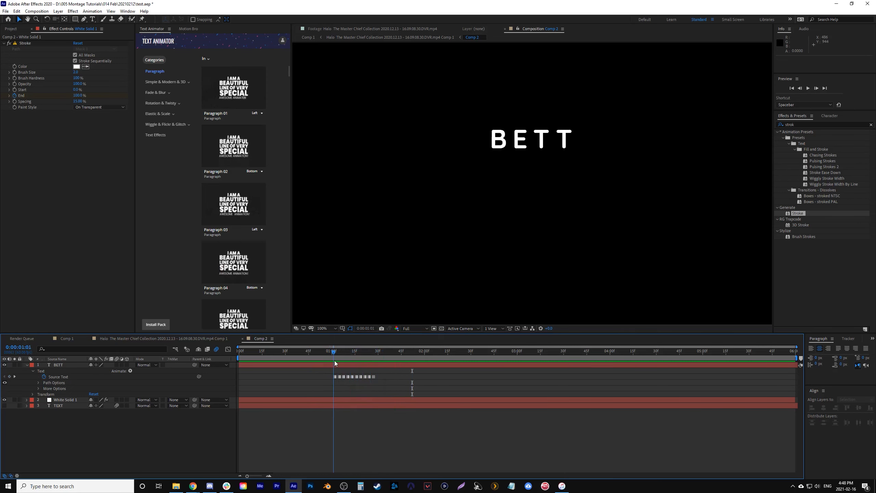
- Show the TEXT layer, draw a rectangular mask around the whole word, and move the mask up until it uncovers TEXT completely
{"action": "left_click", "coordinate": [4, 405]}
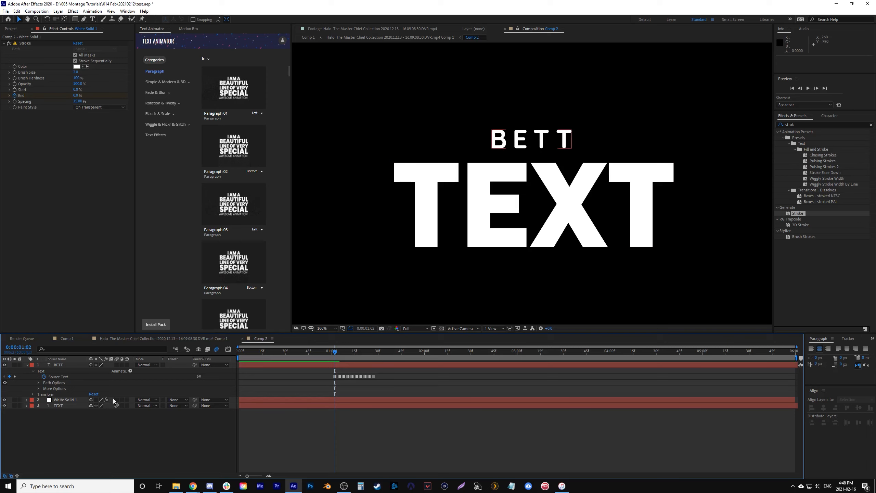
{"action": "left_click", "coordinate": [62, 406]}
{"action": "mouse_move", "coordinate": [355, 150]}
{"action": "left_mouse_down"}
{"action": "mouse_move", "coordinate": [651, 270]}
{"action": "mouse_move", "coordinate": [730, 276]}
{"action": "mouse_move", "coordinate": [731, 268]}
{"action": "left_mouse_up"}
{"action": "left_click", "coordinate": [19, 19]}
{"action": "left_click_drag", "start_coordinate": [405, 269], "coordinate": [398, 154]}
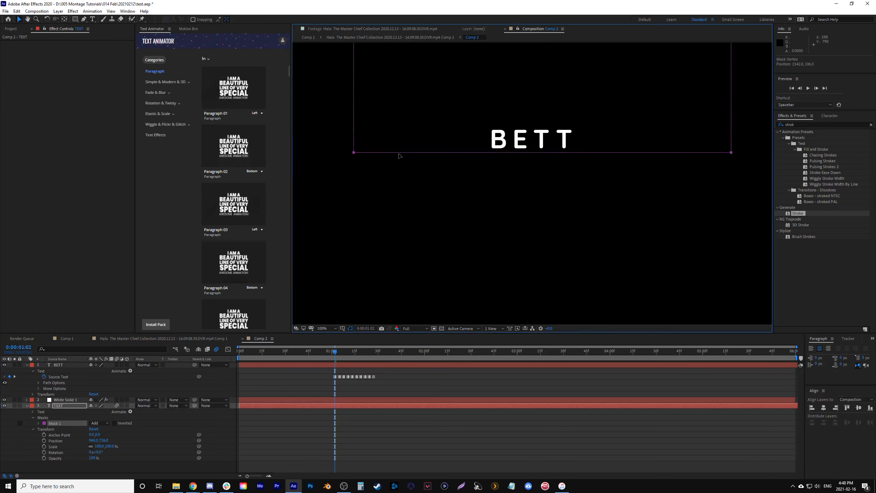
- Keyframe TEXT's Mask Path at 0:00:01:29, move the mask down over the word at 0:00:01:39, and apply Easy Ease to both keyframes
{"action": "left_click_drag", "start_coordinate": [338, 353], "coordinate": [387, 361]}
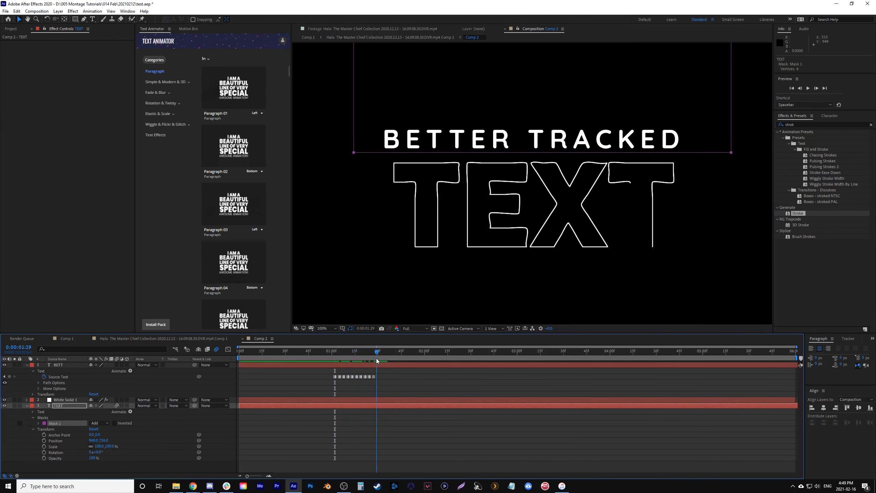
{"action": "left_click", "coordinate": [38, 423]}
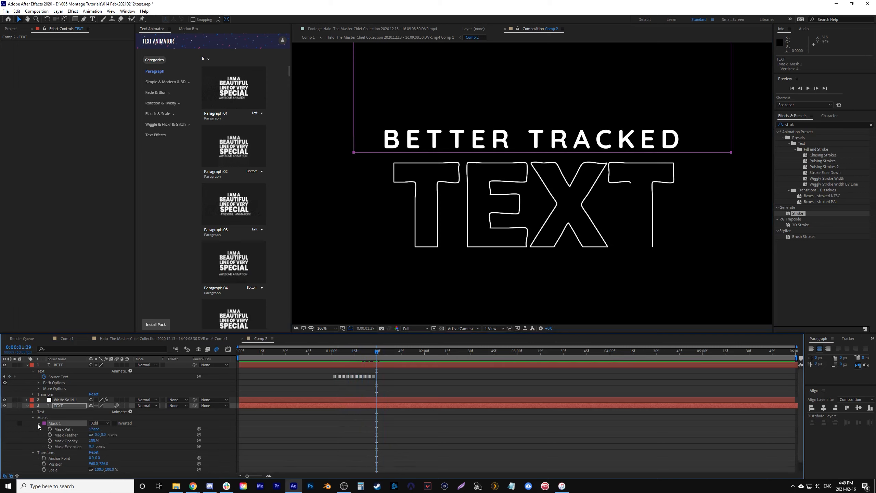
{"action": "key", "text": "shift+Page_Down"}
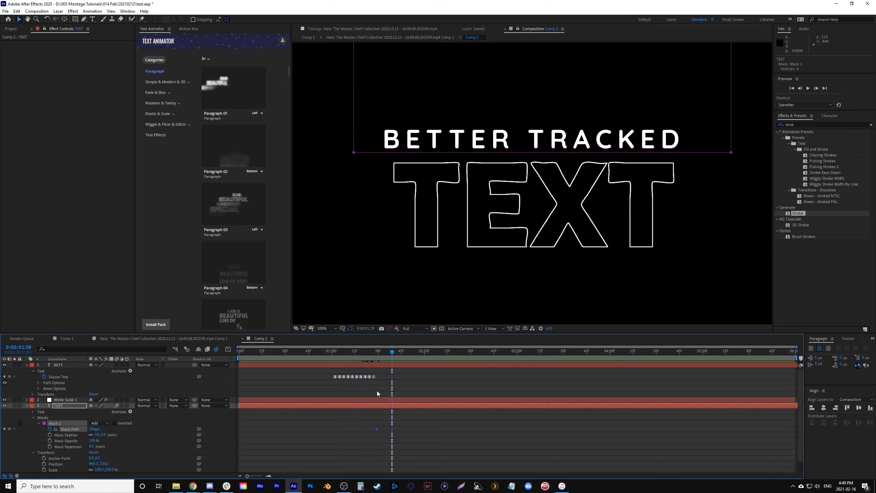
{"action": "left_click_drag", "start_coordinate": [579, 154], "coordinate": [579, 269]}
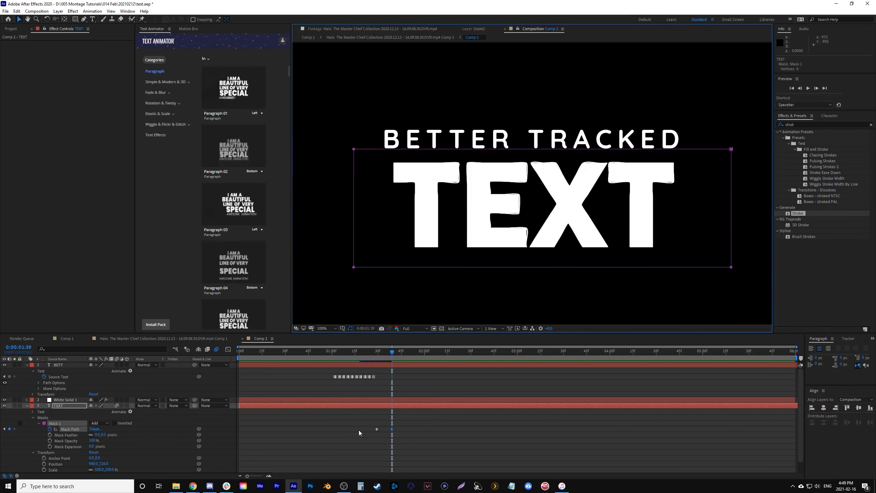
{"action": "left_click_drag", "start_coordinate": [359, 429], "coordinate": [426, 451]}
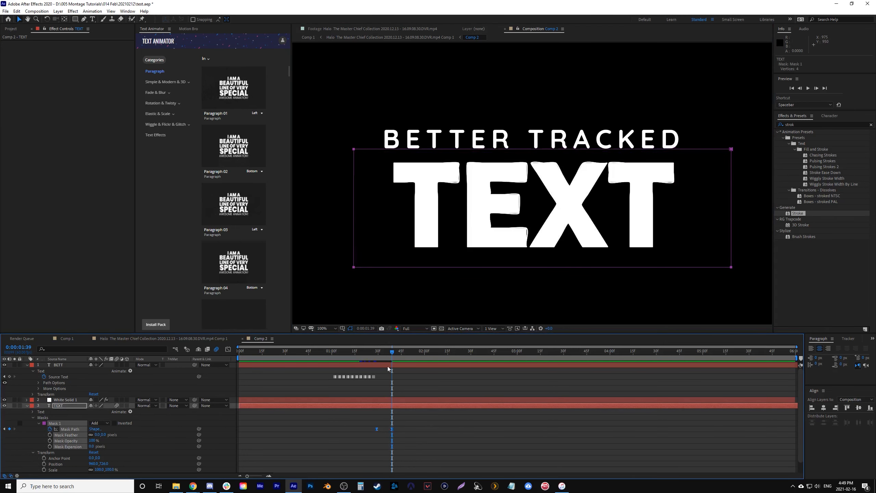
- Keyframe White Solid 1's Opacity from 100% at 0:00:01:31 to 0% at 0:00:01:35 so the outline fades out
{"action": "left_click_drag", "start_coordinate": [374, 353], "coordinate": [379, 357]}
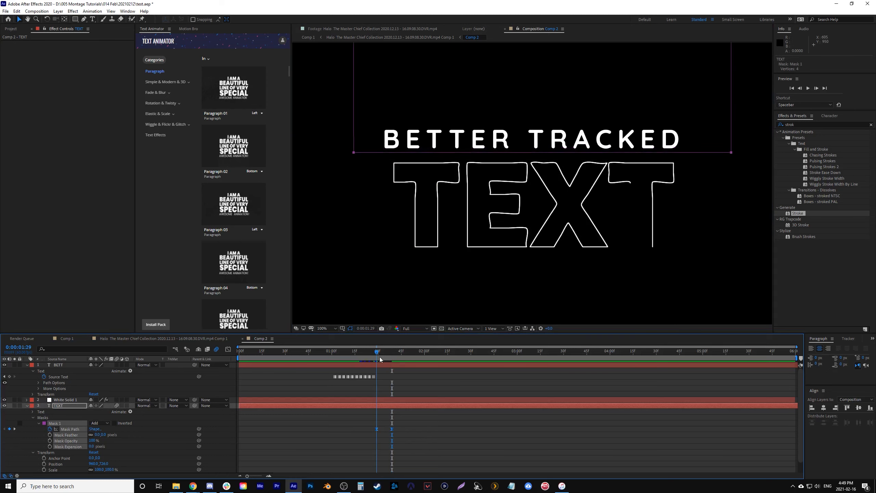
{"action": "left_click", "coordinate": [388, 400]}
{"action": "key", "text": "t"}
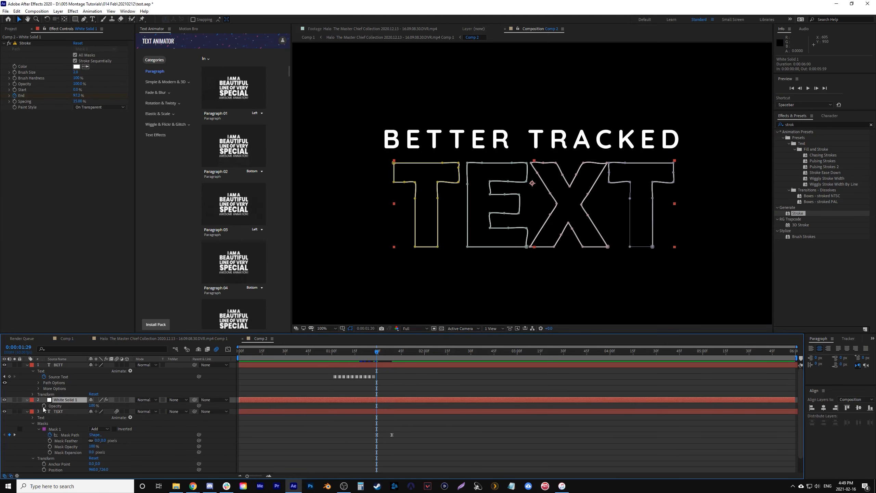
{"action": "key", "text": "Page_Down"}
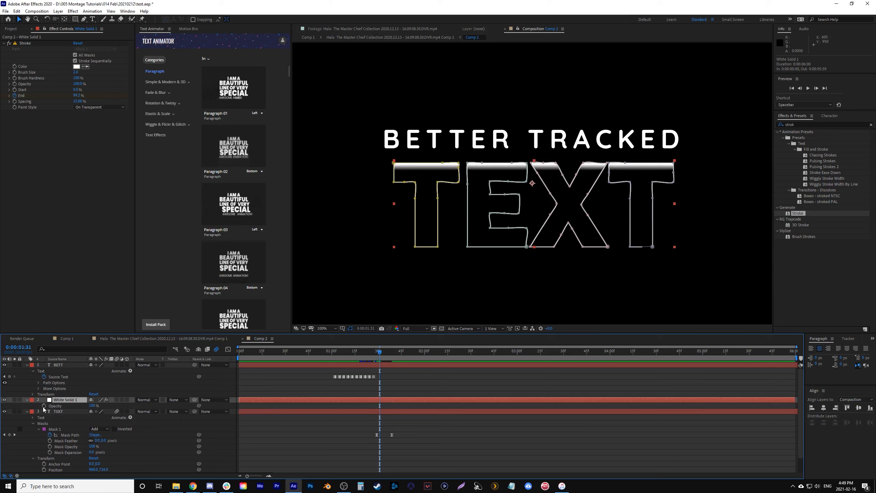
{"action": "left_click_drag", "start_coordinate": [381, 352], "coordinate": [391, 356]}
{"action": "key", "text": "Page_Up"}
{"action": "key", "text": "Page_Up"}
{"action": "key", "text": "Page_Up"}
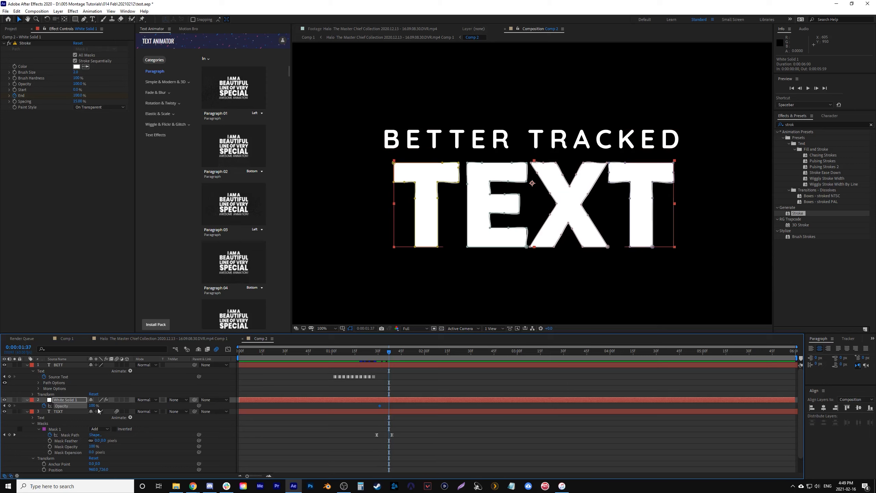
{"action": "left_click_drag", "start_coordinate": [92, 406], "coordinate": [50, 412]}
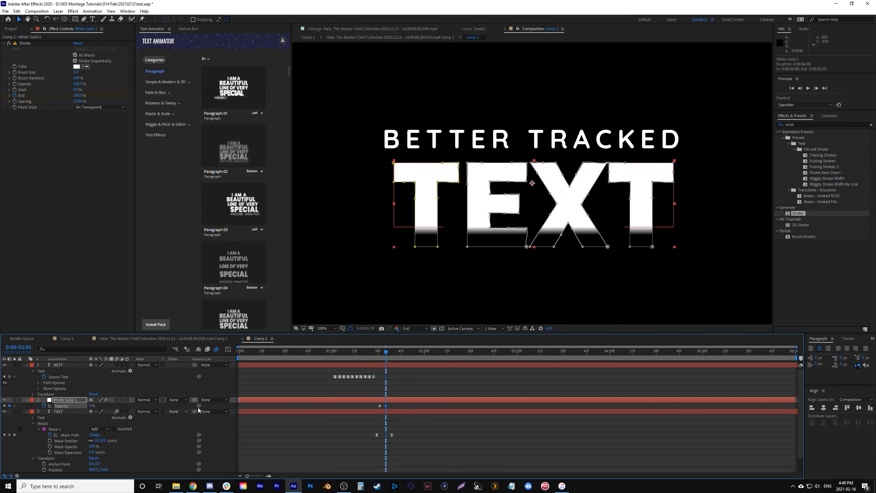
- Collapse all three layers of Comp 2 and play back the title animation to review the outline-to-fill transition
{"action": "left_click", "coordinate": [315, 352]}
{"action": "key", "text": "comma"}
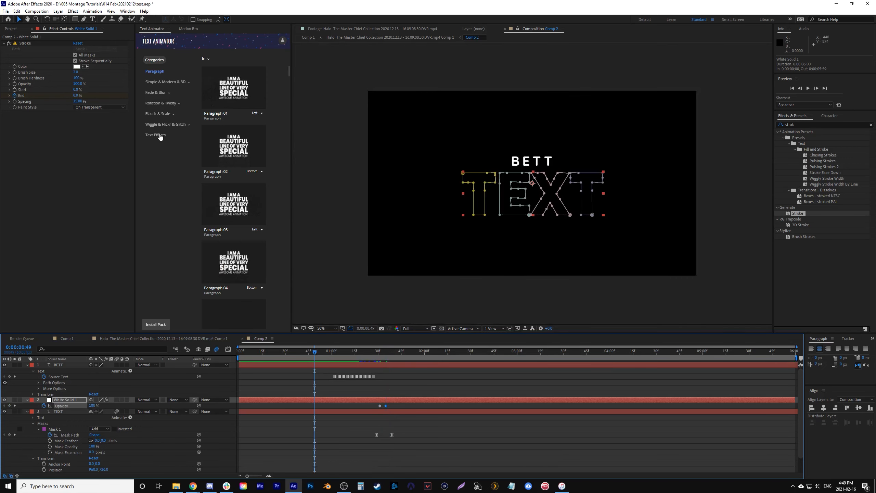
{"action": "left_click", "coordinate": [27, 400]}
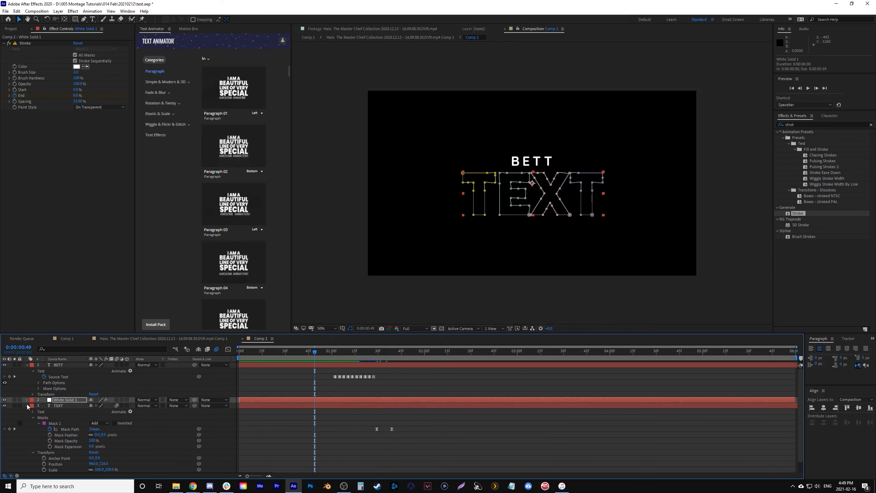
{"action": "left_click", "coordinate": [27, 406]}
{"action": "left_click", "coordinate": [27, 366]}
{"action": "key", "text": "space"}
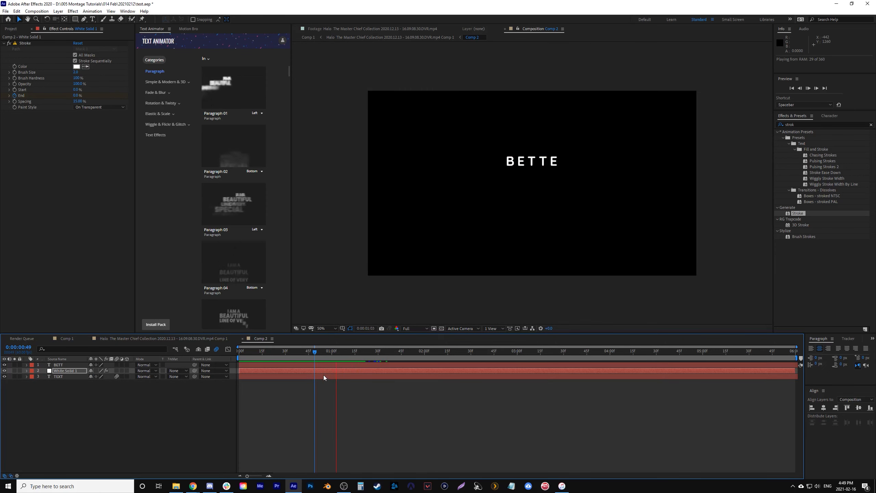
{"action": "left_click", "coordinate": [319, 352]}
{"action": "key", "text": "space"}
{"action": "key", "text": "space"}
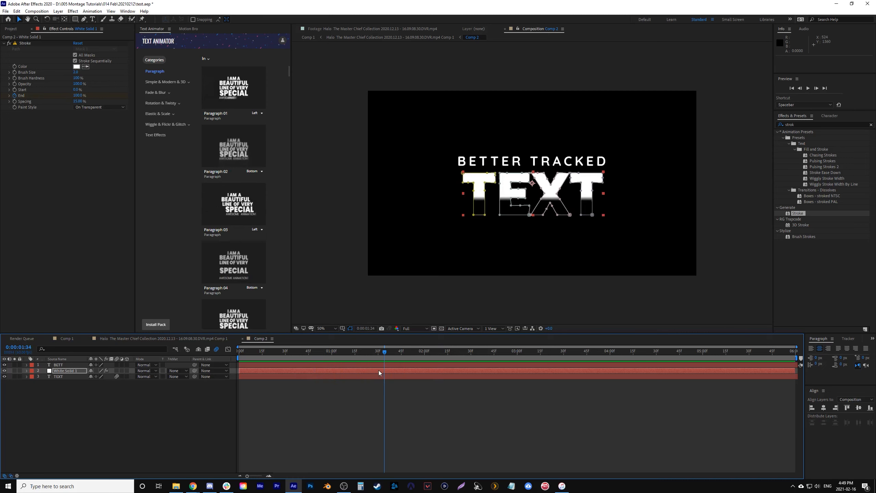
- Move the first Mask Path keyframe on TEXT earlier to 0:00:01:15 and play back the slower fill reveal
{"action": "left_click", "coordinate": [366, 377]}
{"action": "key", "text": "m"}
{"action": "left_click_drag", "start_coordinate": [376, 385], "coordinate": [355, 388]}
{"action": "left_click_drag", "start_coordinate": [346, 350], "coordinate": [369, 359]}
{"action": "key", "text": "space"}
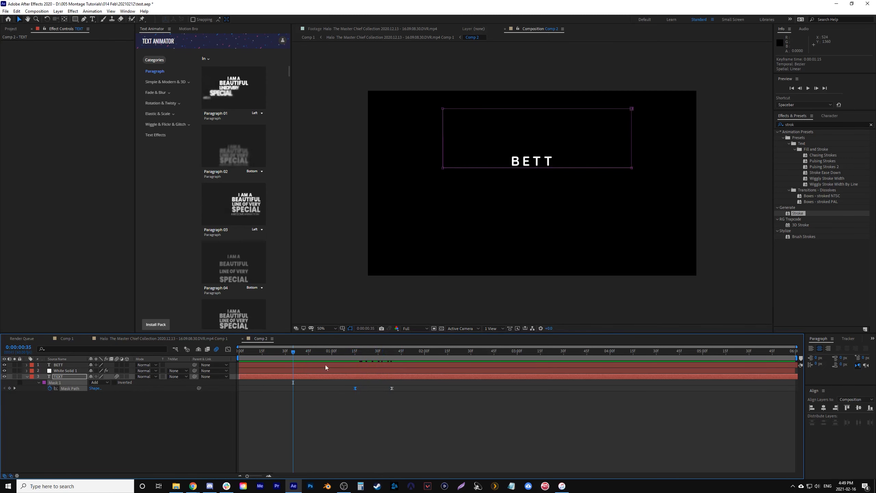
{"action": "key", "text": "space"}
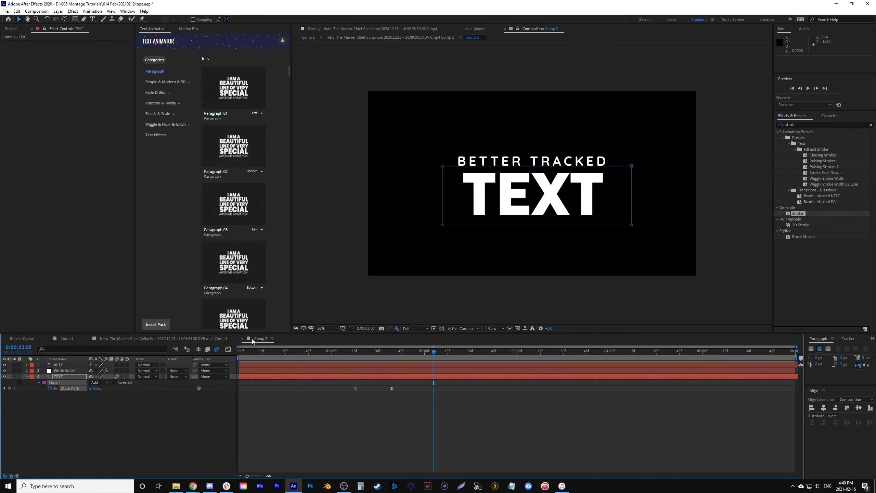
- Open the Halo clip composition, then play and scrub it from 0:00:21:29 to review the animated title tracked in the scene
{"action": "left_click_drag", "start_coordinate": [105, 334], "coordinate": [106, 333]}
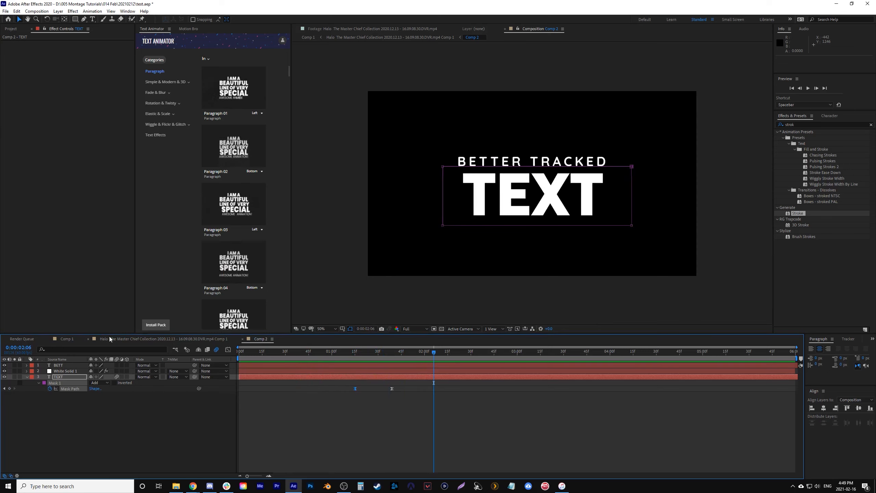
{"action": "left_click", "coordinate": [113, 338]}
{"action": "left_click", "coordinate": [378, 354]}
{"action": "key", "text": "space"}
{"action": "key", "text": "space"}
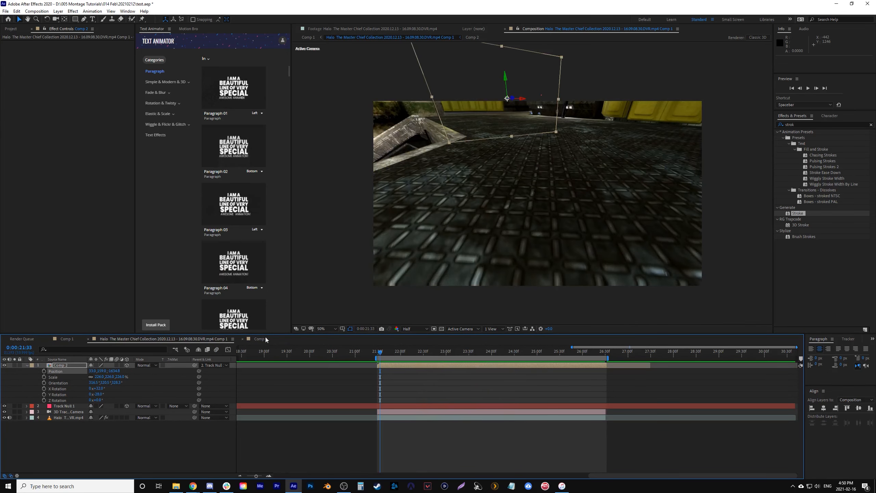
{"action": "key", "text": "space"}
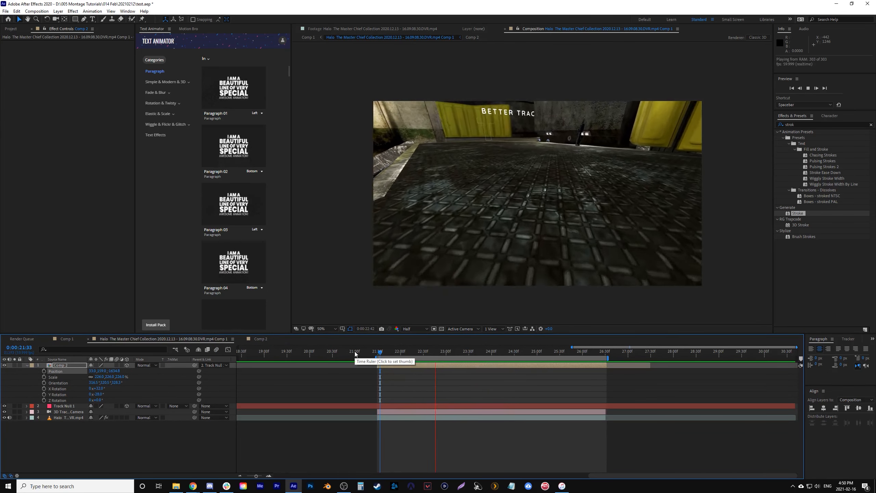
{"action": "key", "text": "space"}
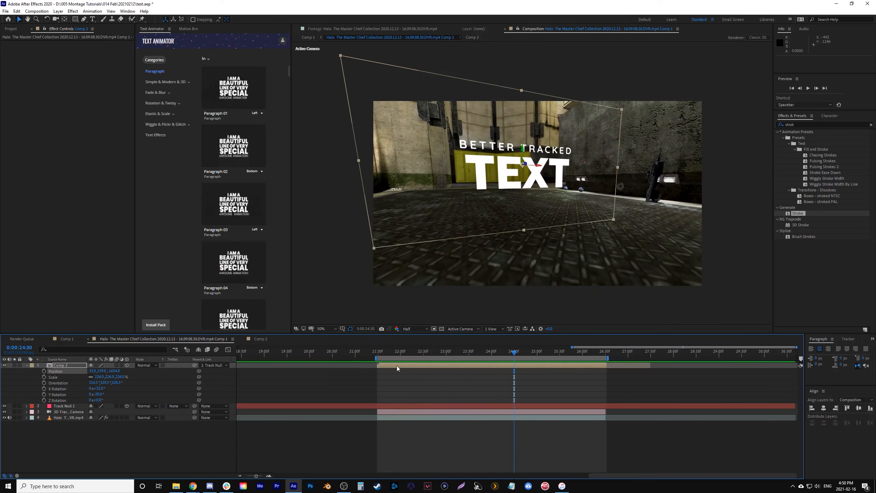
{"action": "left_click", "coordinate": [379, 353]}
{"action": "key", "text": "space"}
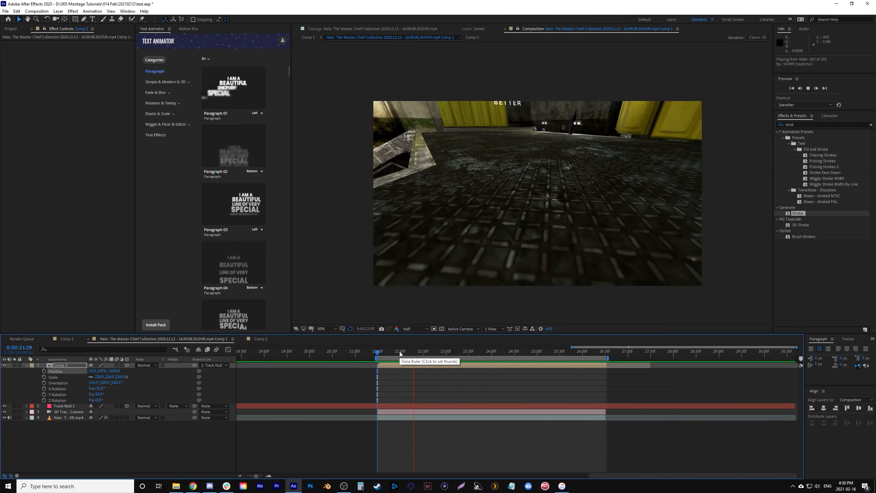
{"action": "key", "text": "space"}
{"action": "left_click_drag", "start_coordinate": [506, 354], "coordinate": [377, 358]}
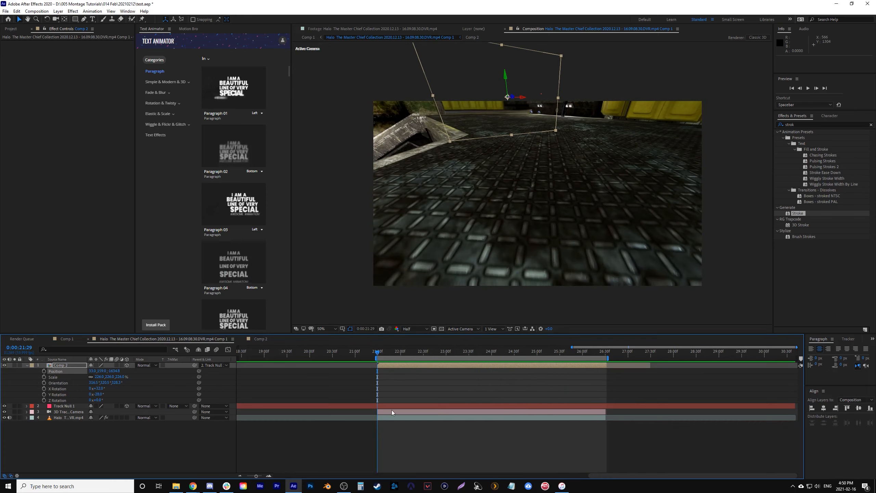
{"action": "left_click_drag", "start_coordinate": [414, 352], "coordinate": [502, 350]}
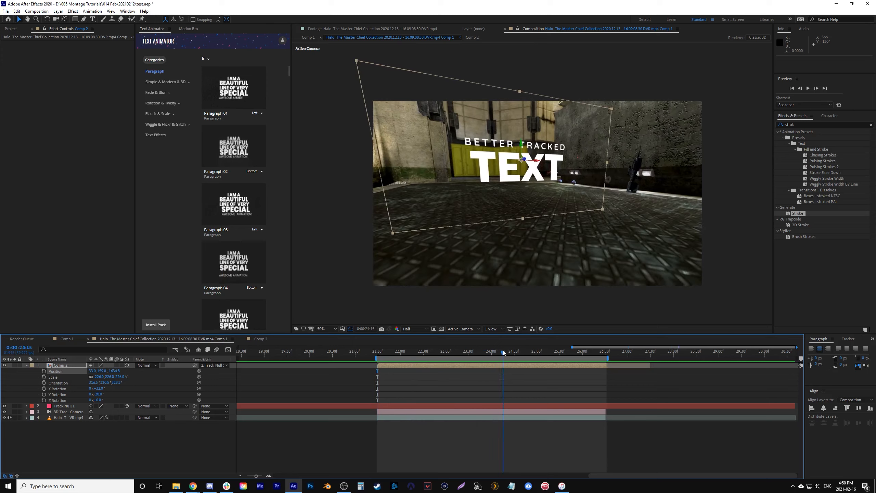
{"action": "left_click", "coordinate": [381, 355]}
{"action": "key", "text": "space"}
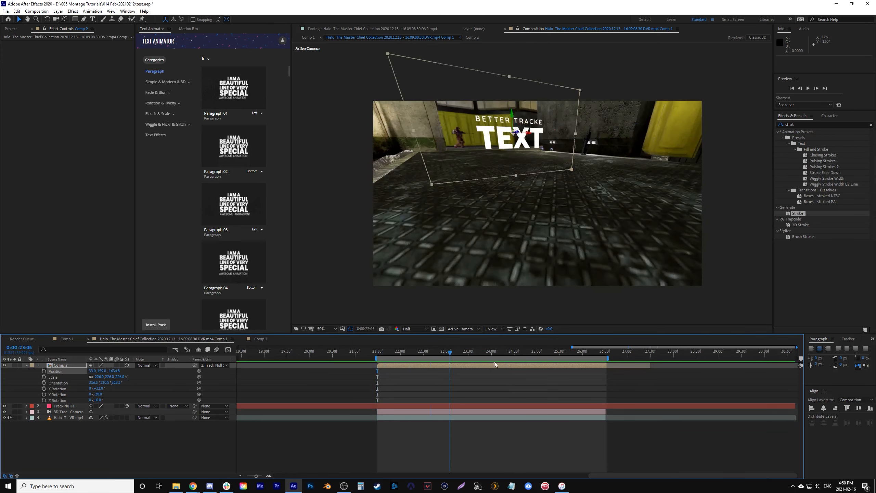
{"action": "key", "text": "space"}
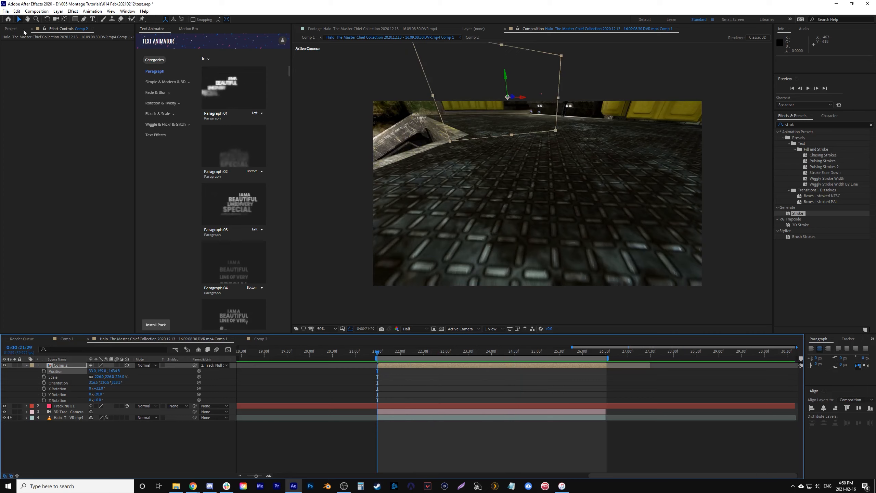
- Browse the project's imported dust footage folder and preview the clips 1.mov and 4.mov
{"action": "left_click", "coordinate": [10, 29]}
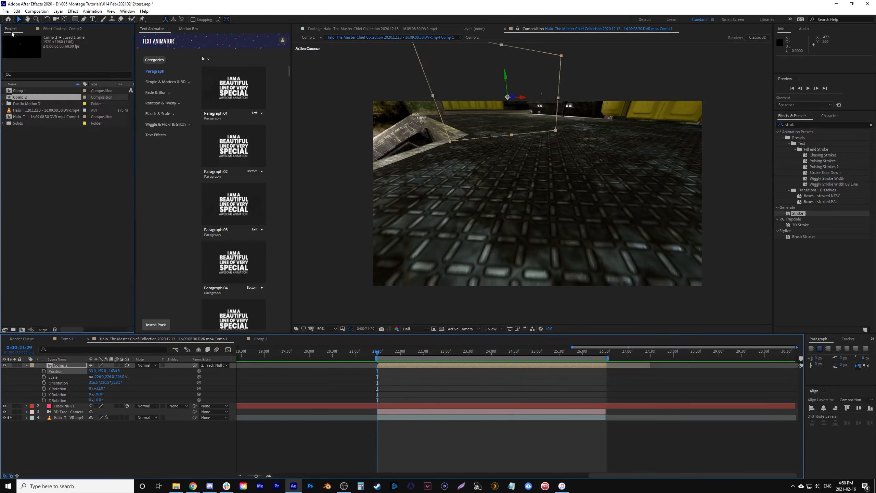
{"action": "left_click", "coordinate": [3, 104]}
{"action": "scroll", "coordinate": [15, 109], "scroll_direction": "down", "scroll_amount": 1}
{"action": "double_click", "coordinate": [13, 98]}
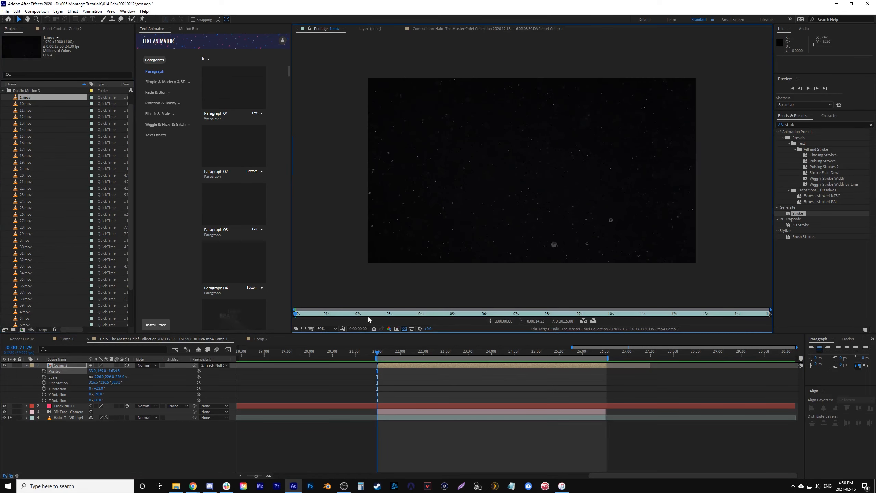
{"action": "scroll", "coordinate": [44, 271], "scroll_direction": "down", "scroll_amount": 1}
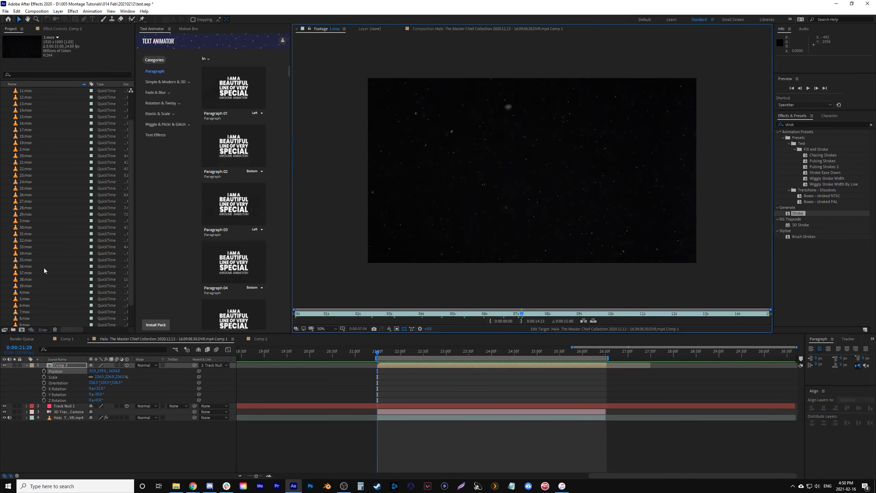
{"action": "double_click", "coordinate": [14, 293]}
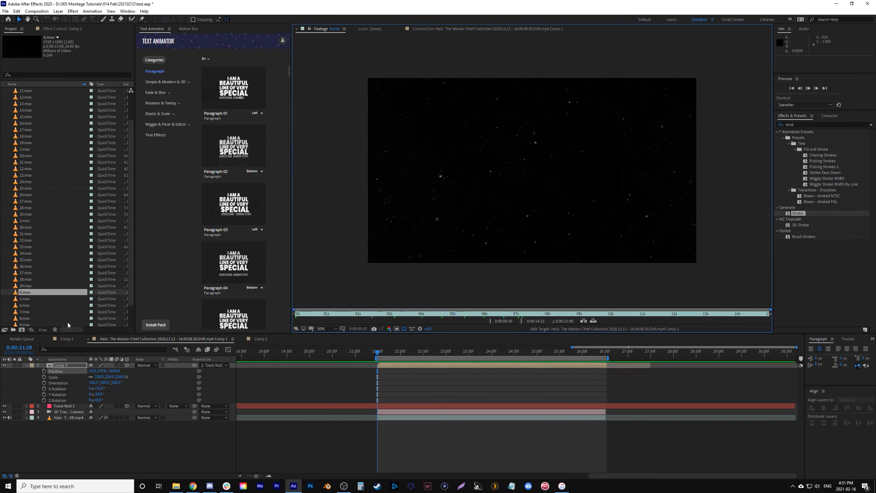
- Place 4.mov beneath Comp 2, starting where the title layer starts, and make it a 3D layer
{"action": "left_click_drag", "start_coordinate": [19, 296], "coordinate": [376, 409]}
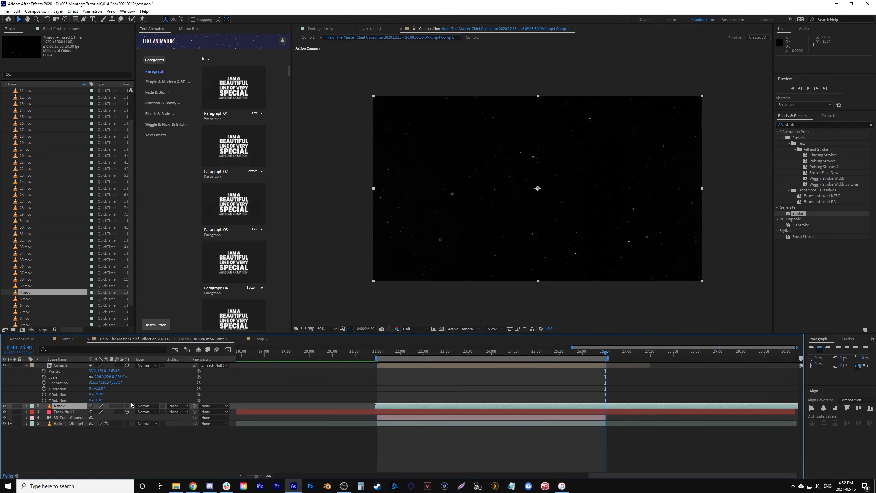
{"action": "left_click", "coordinate": [126, 406]}
{"action": "left_click_drag", "start_coordinate": [614, 352], "coordinate": [413, 370]}
- Reposition the 4.mov layer in 3D space, pushing it back in depth and raising it off the floor beside the title
{"action": "left_click_drag", "start_coordinate": [539, 243], "coordinate": [479, 186]}
{"action": "left_click_drag", "start_coordinate": [449, 352], "coordinate": [476, 352]}
{"action": "left_click_drag", "start_coordinate": [558, 254], "coordinate": [575, 3]}
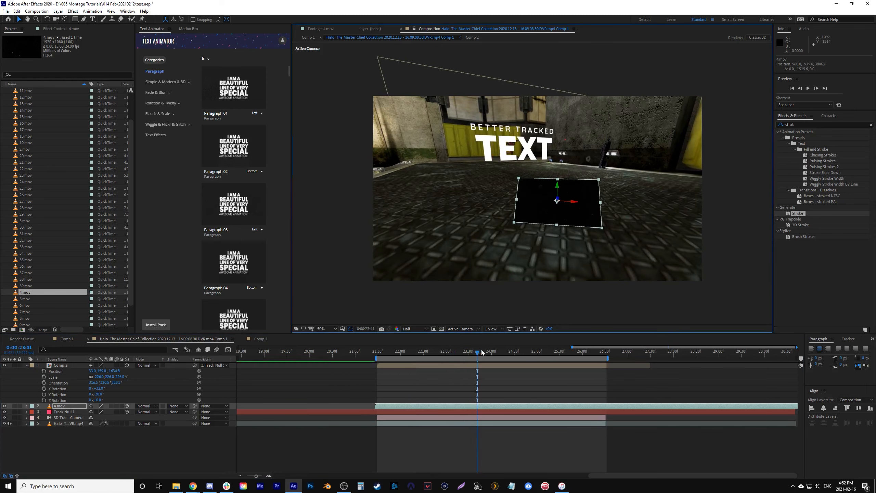
{"action": "key", "text": "space"}
{"action": "left_click_drag", "start_coordinate": [590, 250], "coordinate": [591, 163]}
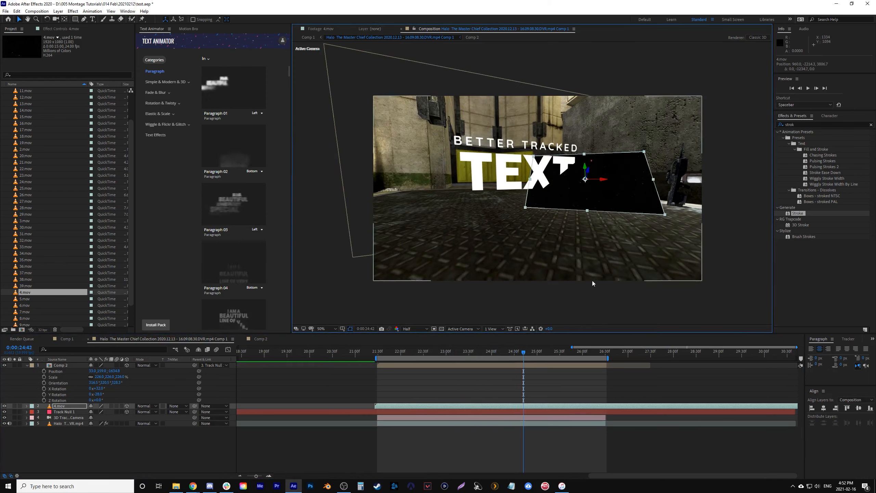
- Rotate 4.mov on its X and Y axes to match the title's angle and shift it behind the word TEXT
{"action": "key", "text": "r"}
{"action": "mouse_move", "coordinate": [99, 417]}
{"action": "left_mouse_down"}
{"action": "mouse_move", "coordinate": [108, 413]}
{"action": "mouse_move", "coordinate": [89, 423]}
{"action": "left_mouse_up"}
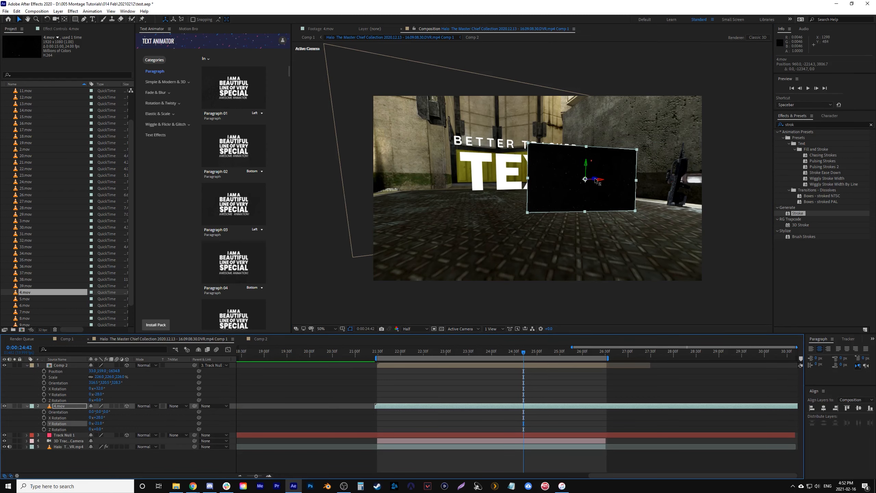
{"action": "left_click_drag", "start_coordinate": [596, 180], "coordinate": [584, 181]}
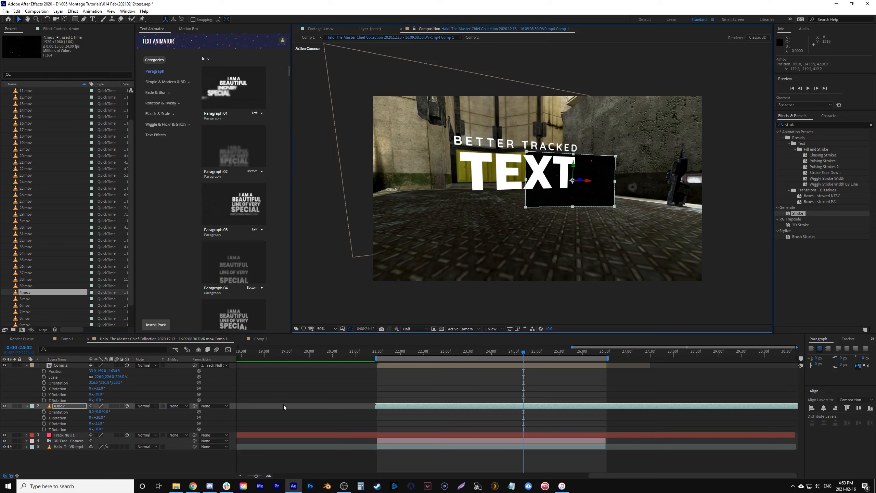
- Scale the 4.mov dust layer up to 1002% while viewing its first frame
{"action": "key", "text": "i"}
{"action": "key", "text": "s"}
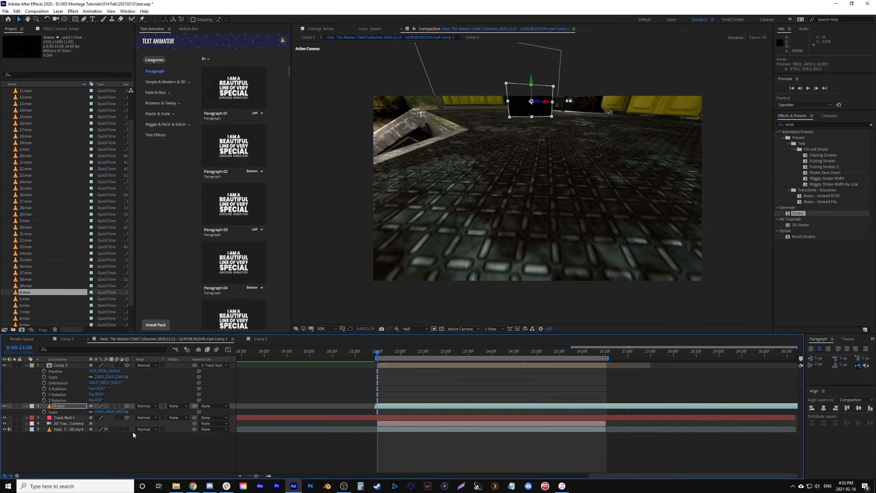
{"action": "left_click_drag", "start_coordinate": [123, 412], "coordinate": [424, 403]}
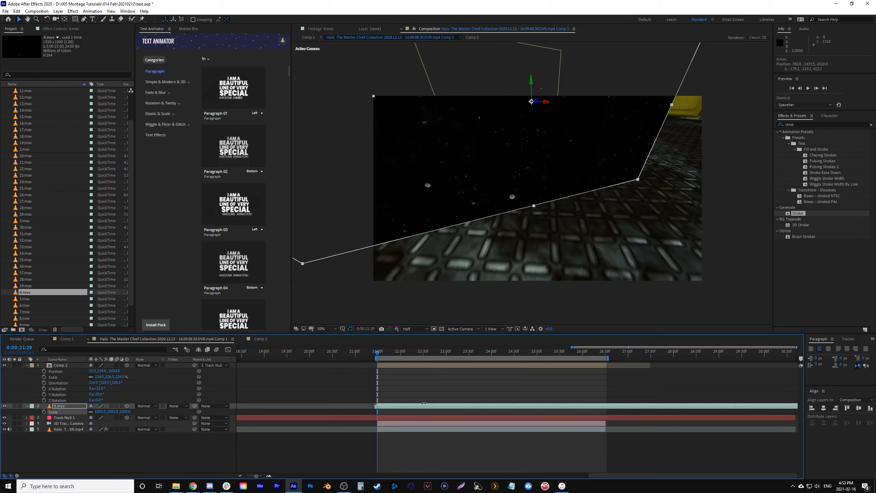
{"action": "left_click_drag", "start_coordinate": [381, 354], "coordinate": [377, 376]}
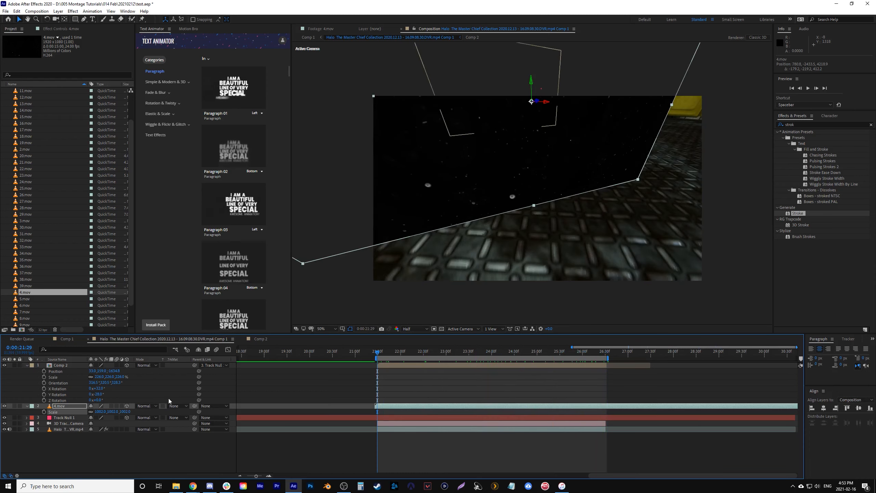
- Set the 4.mov layer's blending mode to Screen and play back the composite from the title's start
{"action": "left_click", "coordinate": [145, 406]}
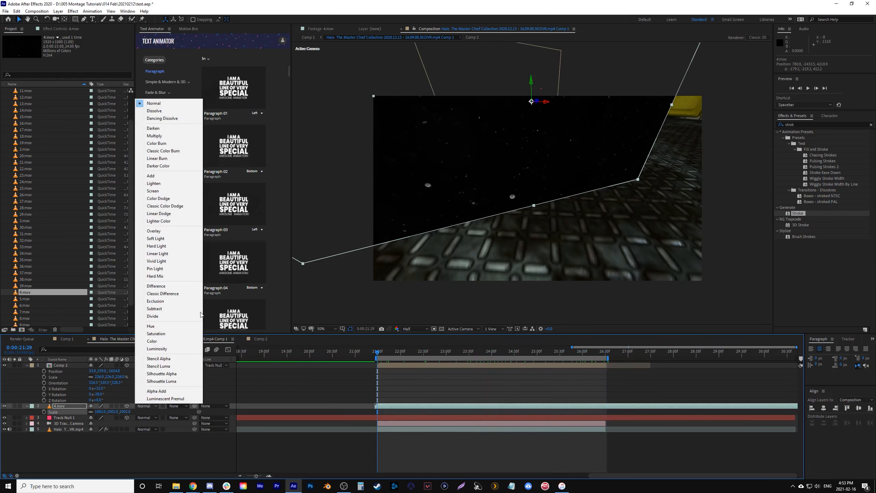
{"action": "left_click", "coordinate": [155, 190]}
{"action": "key", "text": "space"}
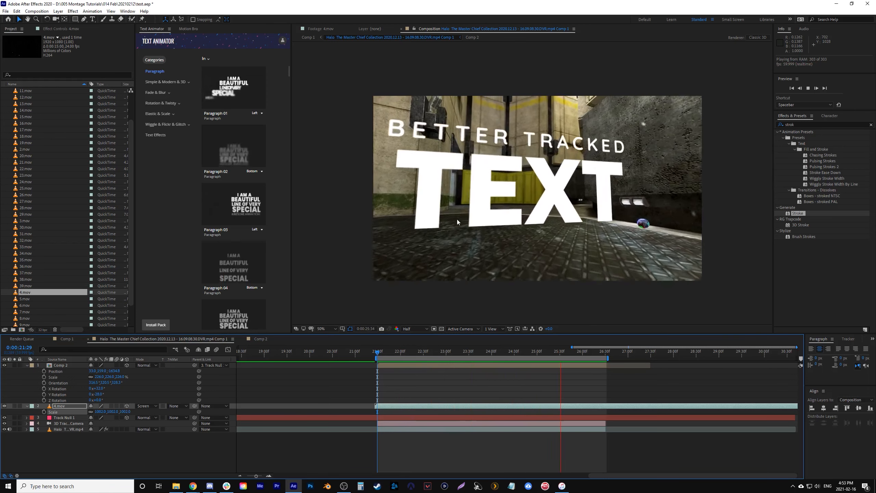
{"action": "key", "text": "space"}
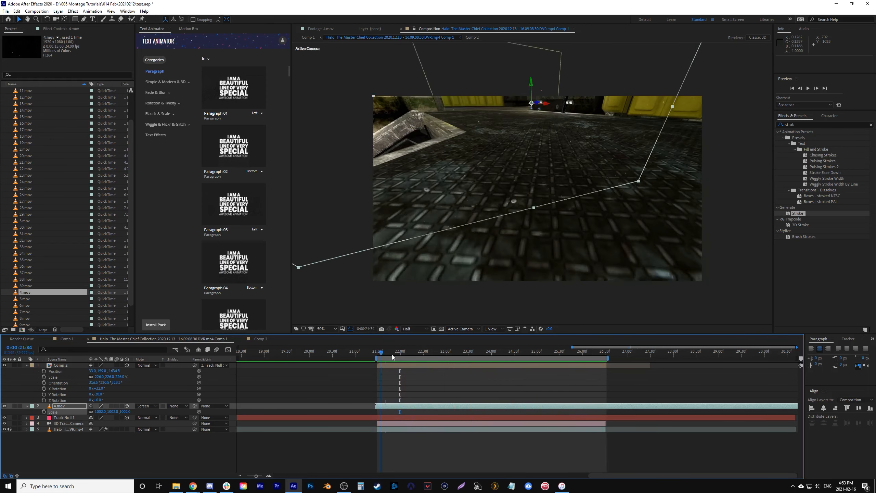
{"action": "left_click_drag", "start_coordinate": [387, 356], "coordinate": [378, 354]}
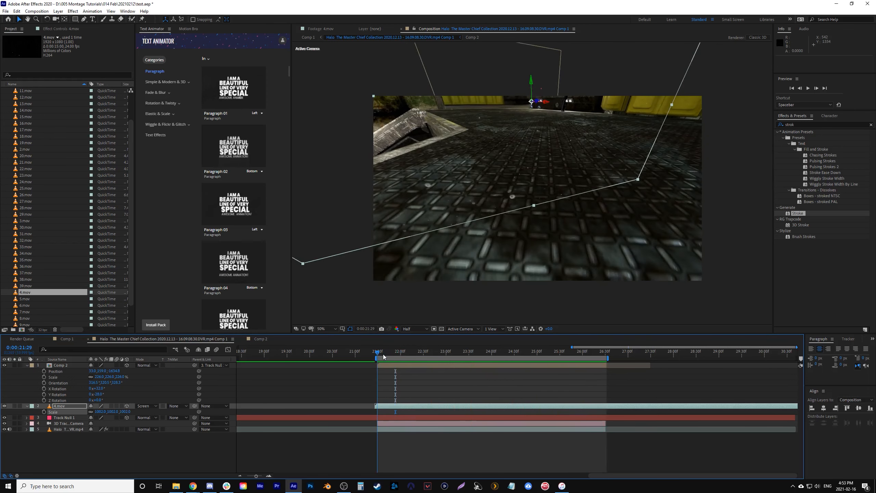
- Draw a closed six-point Pen mask on 4.mov around the dust covering the floor, extending beyond the frame
{"action": "scroll", "coordinate": [522, 224], "scroll_direction": "down", "scroll_amount": 1}
{"action": "left_click", "coordinate": [86, 21]}
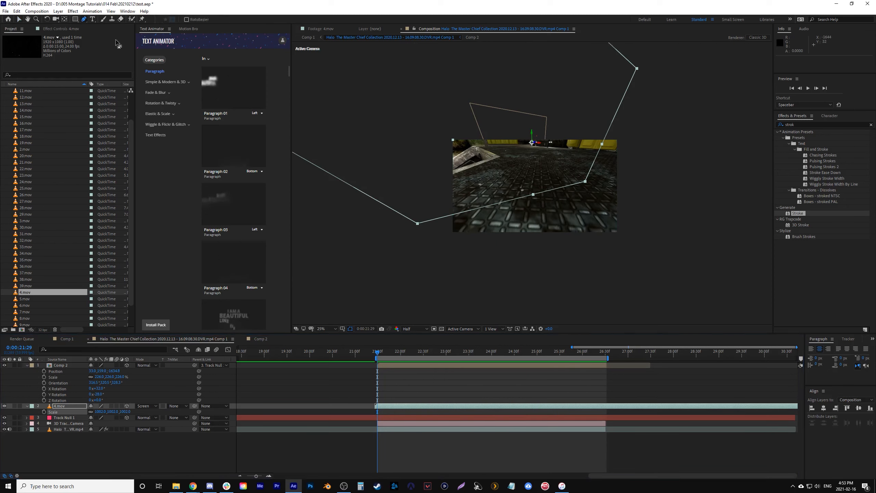
{"action": "left_click", "coordinate": [408, 263]}
{"action": "left_click", "coordinate": [415, 190]}
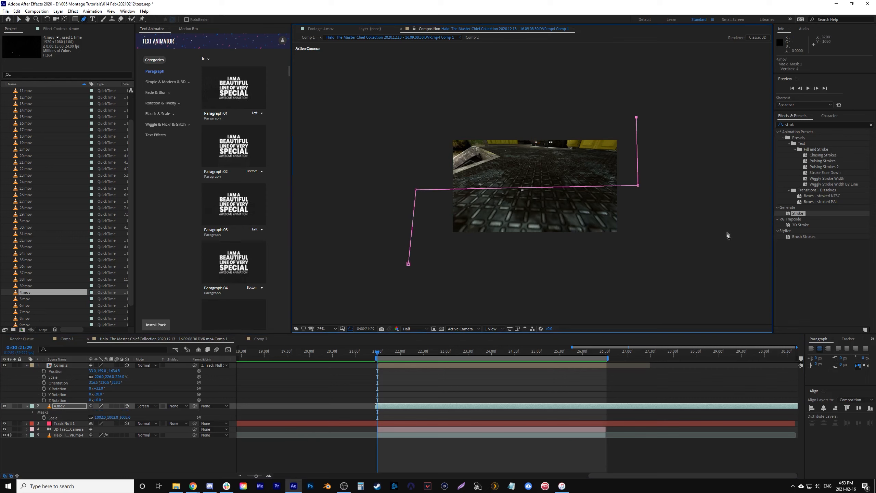
{"action": "left_click", "coordinate": [668, 120]}
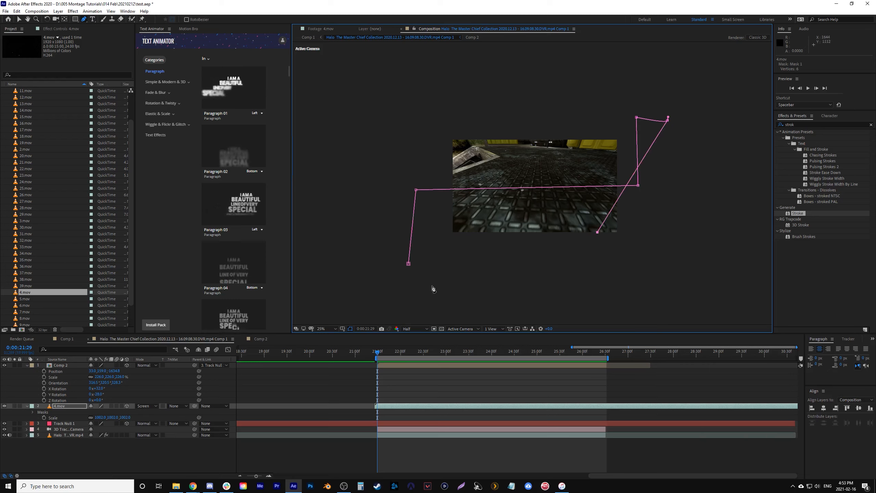
{"action": "key", "text": "v"}
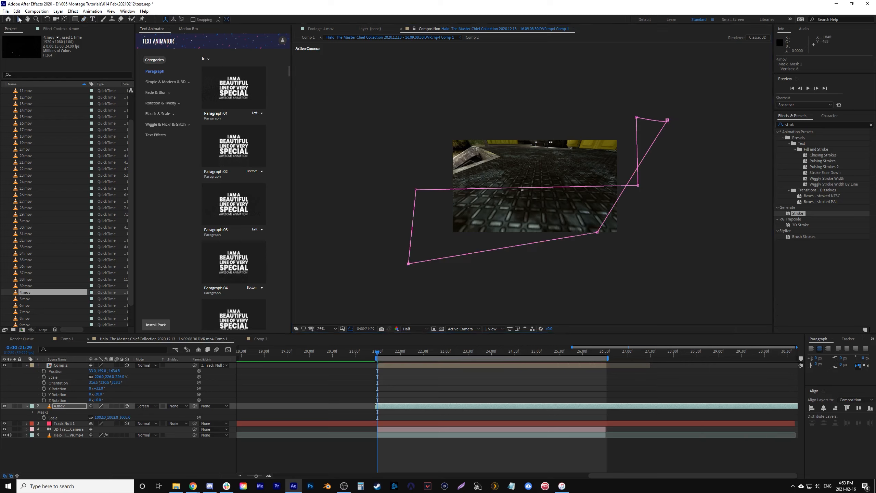
{"action": "left_click_drag", "start_coordinate": [599, 236], "coordinate": [643, 265]}
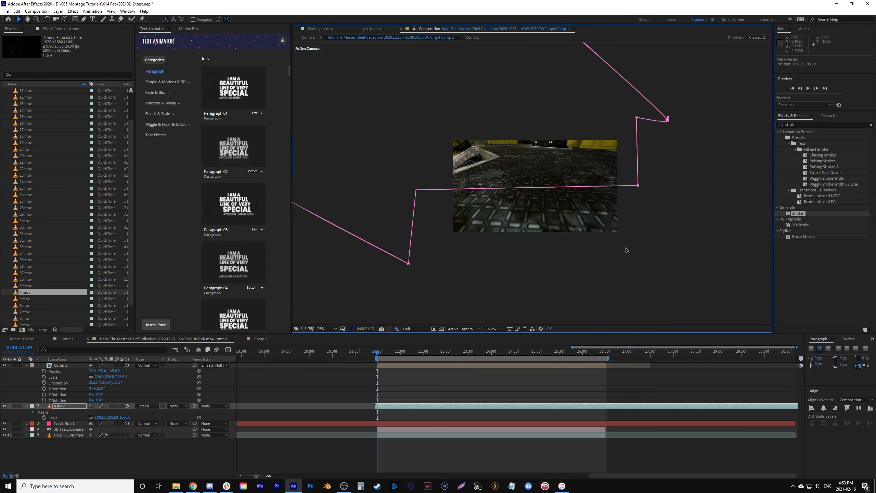
{"action": "key", "text": "ctrl+z"}
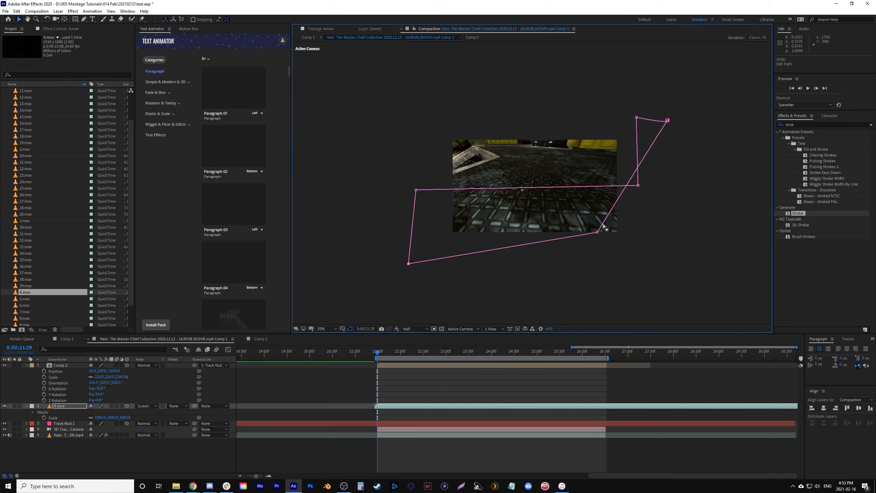
- Set the 4.mov mask to Subtract and feather it by 65 pixels
{"action": "key", "text": "m"}
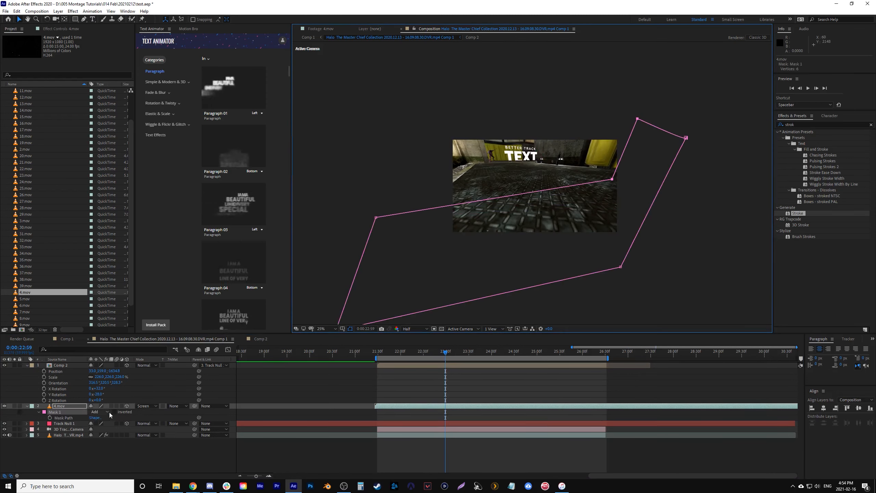
{"action": "left_click", "coordinate": [108, 412]}
{"action": "left_click", "coordinate": [108, 434]}
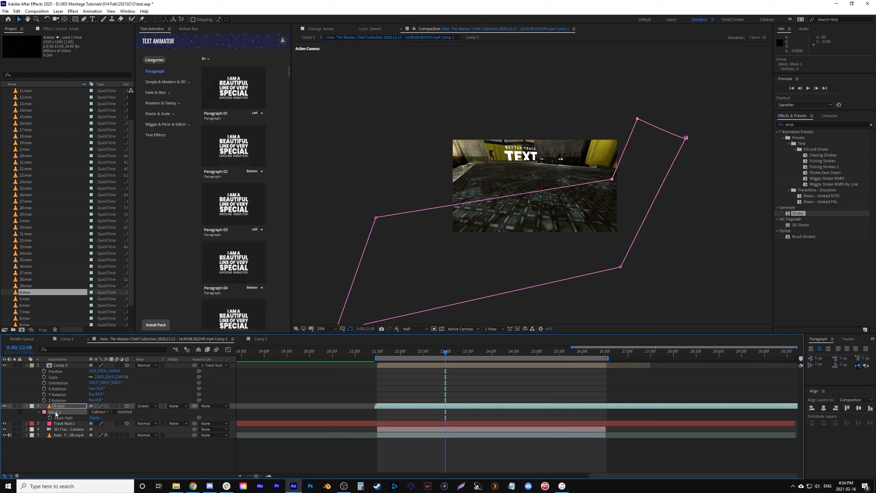
{"action": "key", "text": "m"}
{"action": "key", "text": "m"}
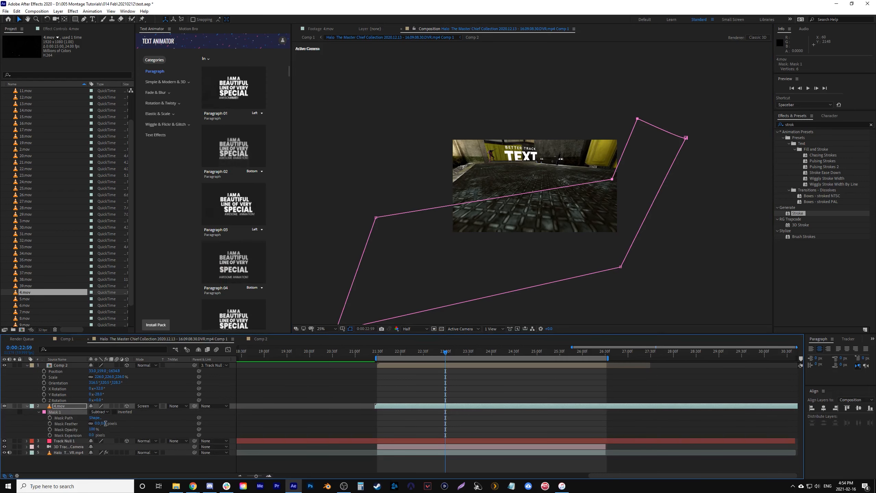
{"action": "type", "text": "65"}
{"action": "left_click", "coordinate": [161, 419]}
{"action": "scroll", "coordinate": [522, 193], "scroll_direction": "up", "scroll_amount": 2}
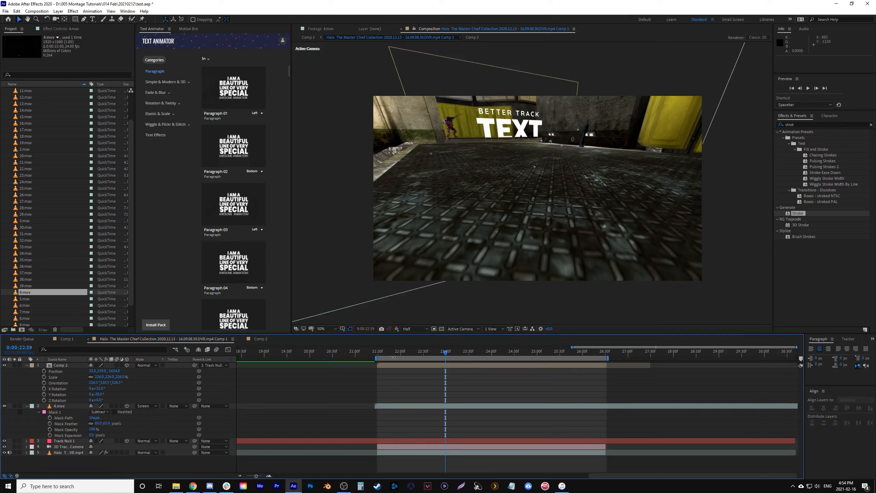
- Play back the masked dust with the tracked title from the start of the work area
{"action": "left_click_drag", "start_coordinate": [395, 354], "coordinate": [382, 358]}
{"action": "key", "text": "space"}
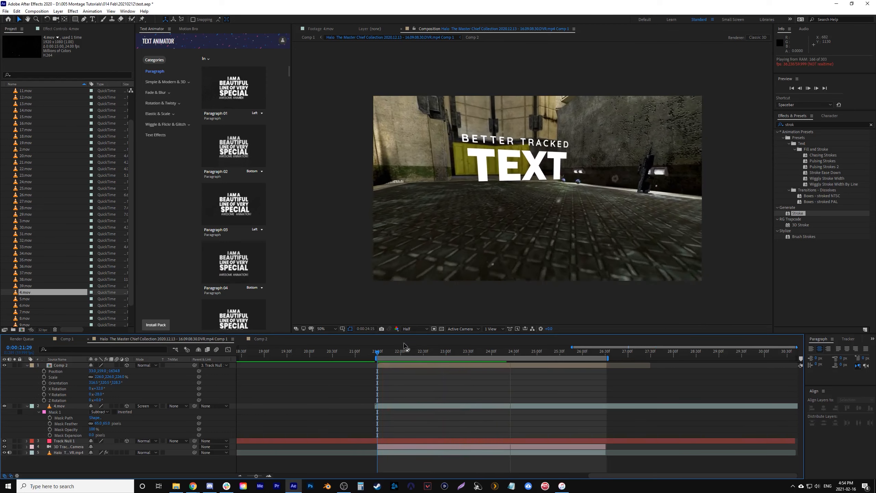
{"action": "left_click", "coordinate": [376, 356]}
{"action": "left_click", "coordinate": [377, 352]}
{"action": "key", "text": "space"}
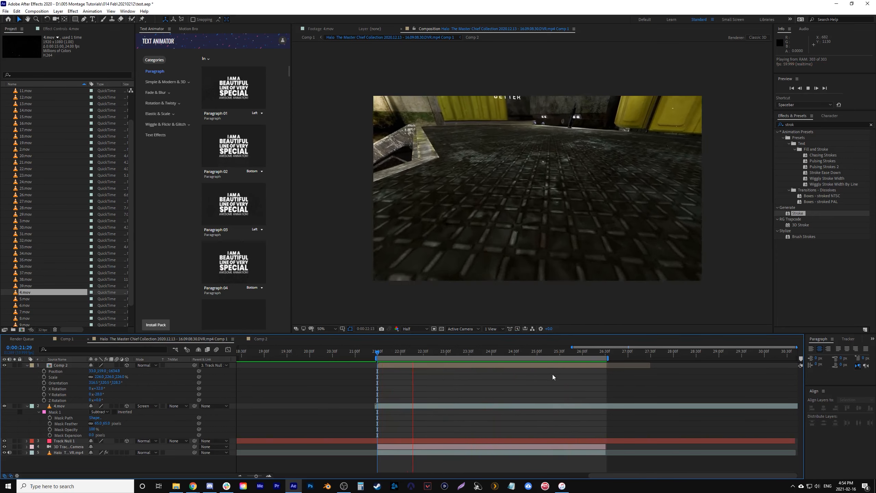
- Keyframe the 4.mov layer's opacity from 75% at 0:00:24:39 to 50% at 0:00:26:30
{"action": "left_click", "coordinate": [528, 352]}
{"action": "left_click_drag", "start_coordinate": [526, 355], "coordinate": [522, 357]}
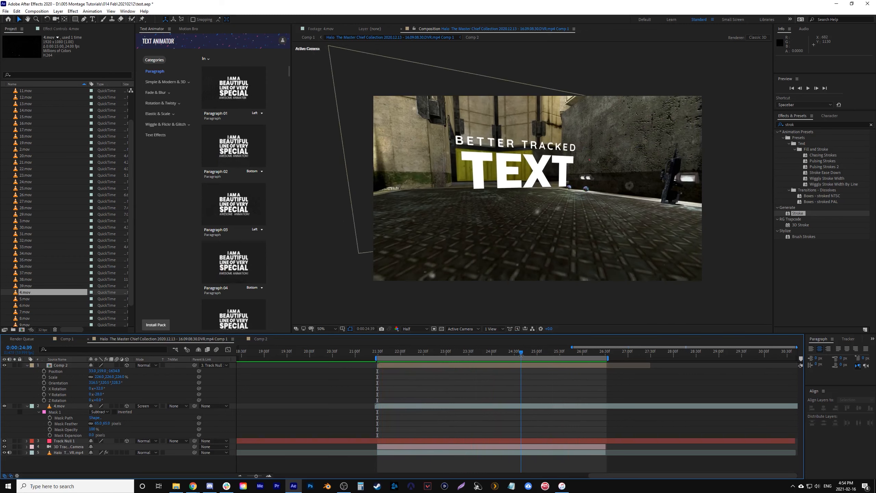
{"action": "left_click", "coordinate": [528, 407]}
{"action": "key", "text": "t"}
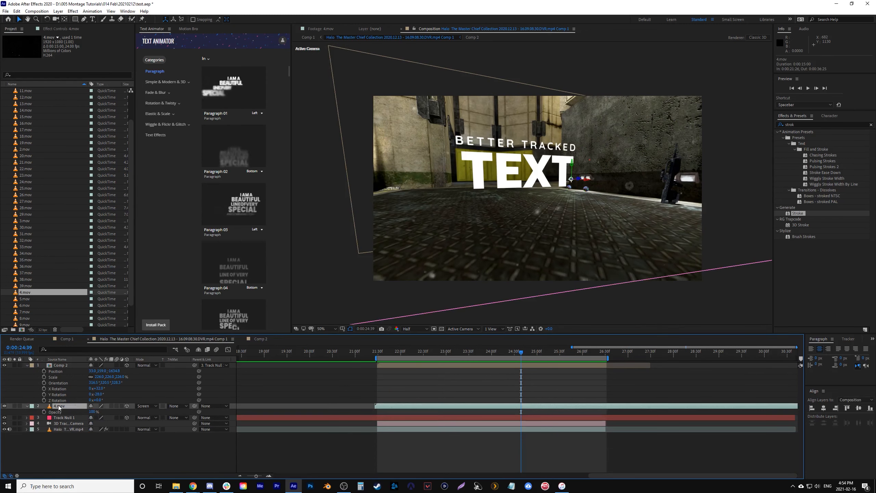
{"action": "left_click_drag", "start_coordinate": [595, 354], "coordinate": [601, 356]}
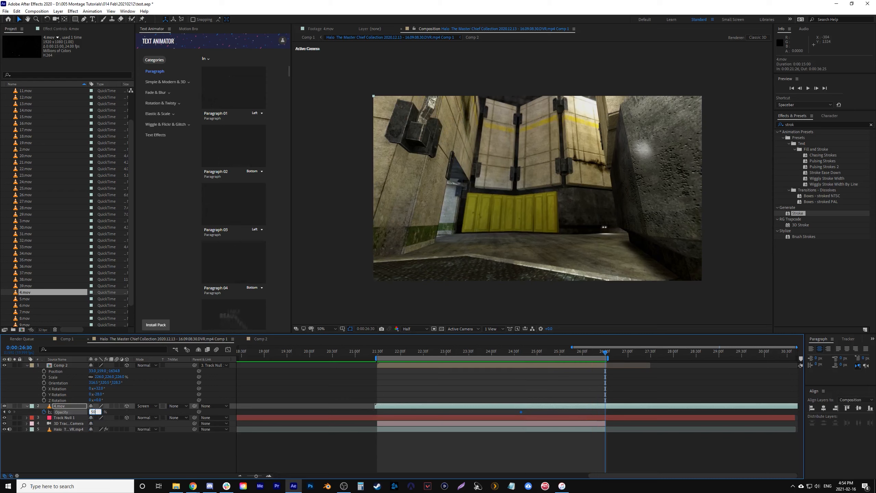
- Move the first 4.mov opacity keyframe earlier, to about 0:00:22:48, and play back the fade
{"action": "left_click", "coordinate": [387, 352]}
{"action": "key", "text": "space"}
{"action": "left_click_drag", "start_coordinate": [521, 412], "coordinate": [519, 412]}
{"action": "left_click_drag", "start_coordinate": [518, 412], "coordinate": [437, 412]}
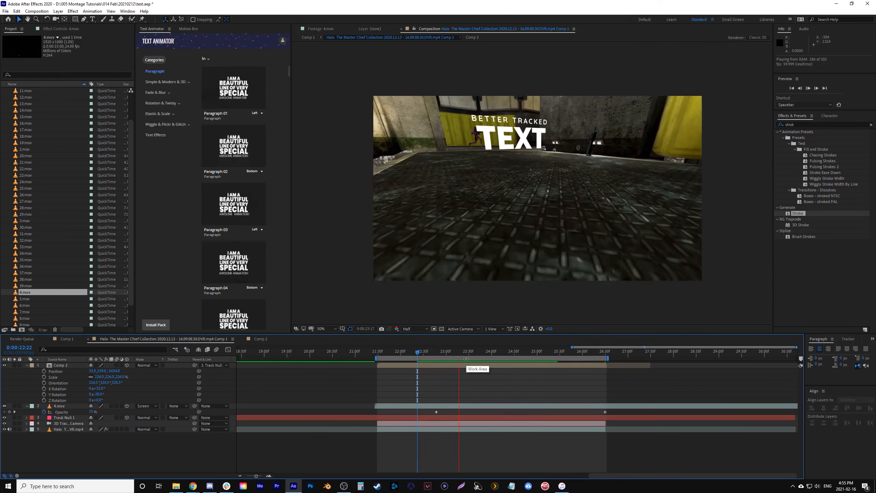
{"action": "key", "text": "space"}
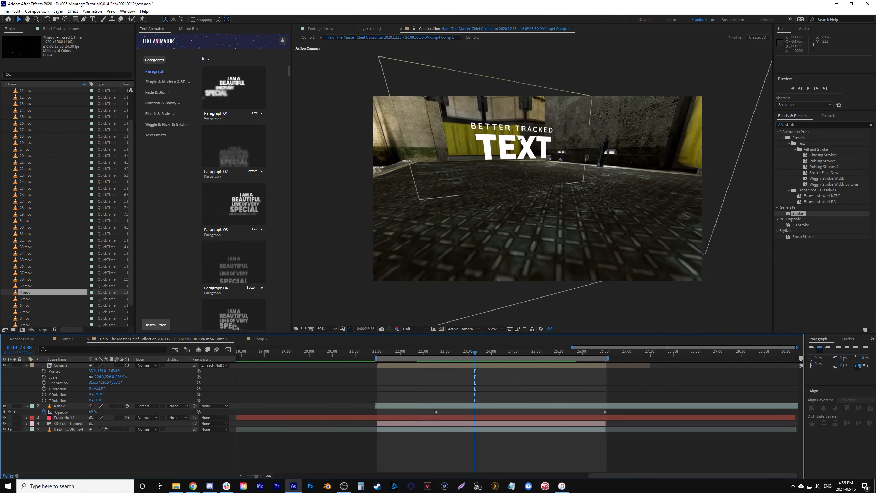
{"action": "key", "text": "space"}
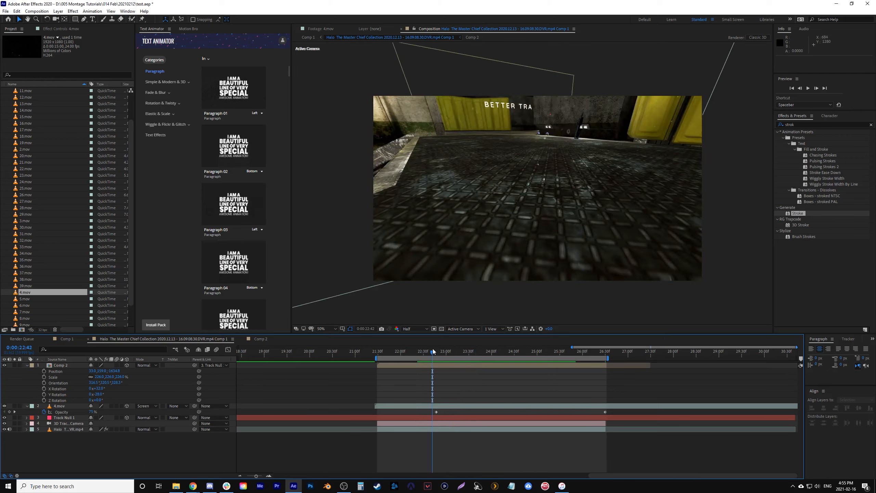
{"action": "key", "text": "space"}
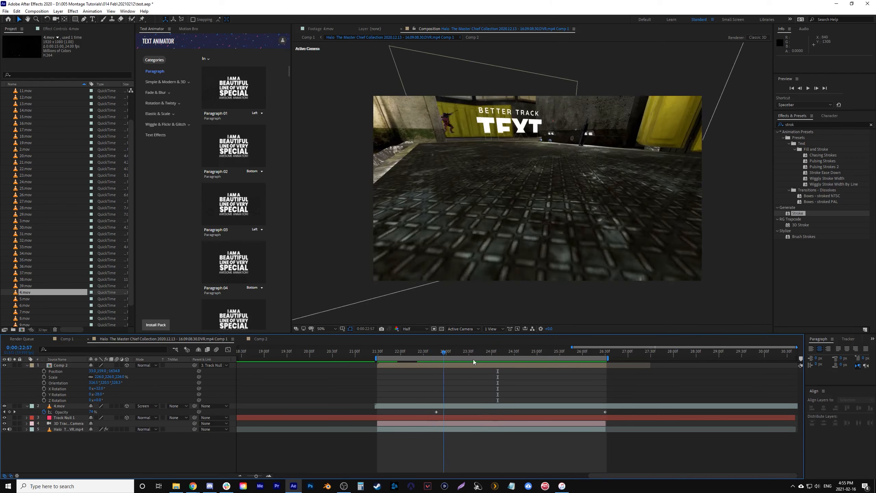
{"action": "key", "text": "space"}
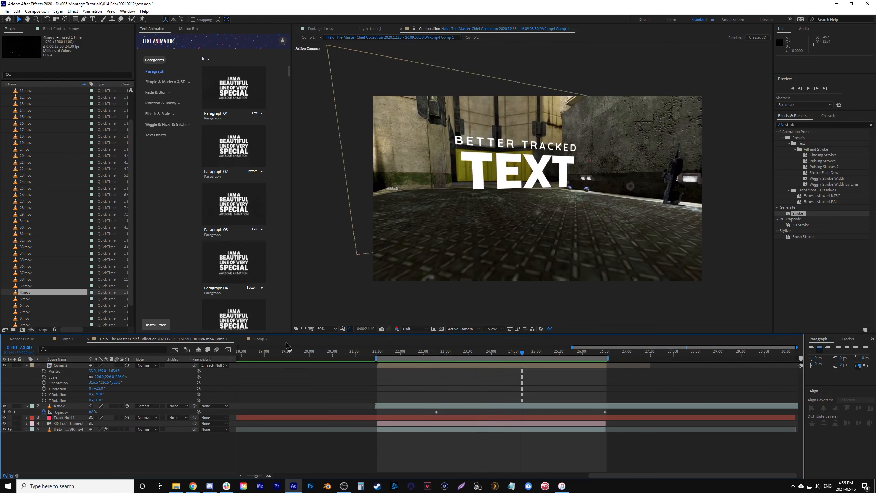
- Open Comp 2 at a frame with the full title and show the effect controls of the BETT layer
{"action": "left_click", "coordinate": [260, 339]}
{"action": "left_click_drag", "start_coordinate": [327, 350], "coordinate": [438, 373]}
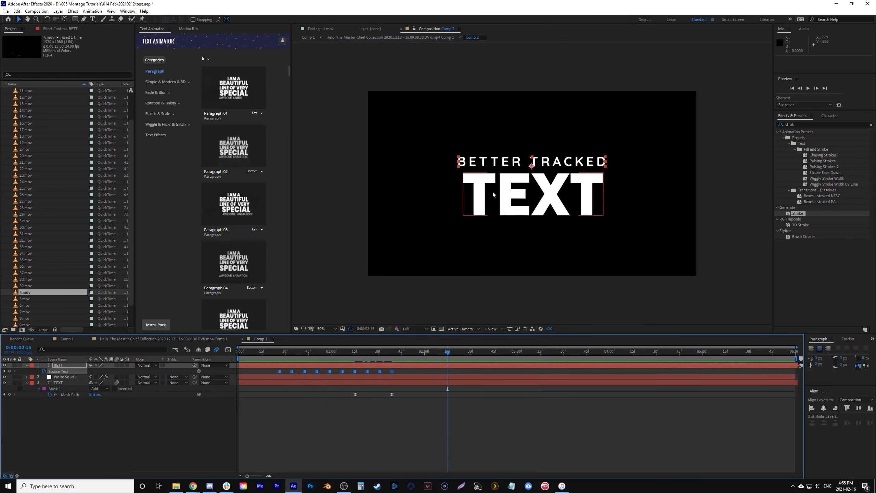
{"action": "left_click", "coordinate": [366, 422]}
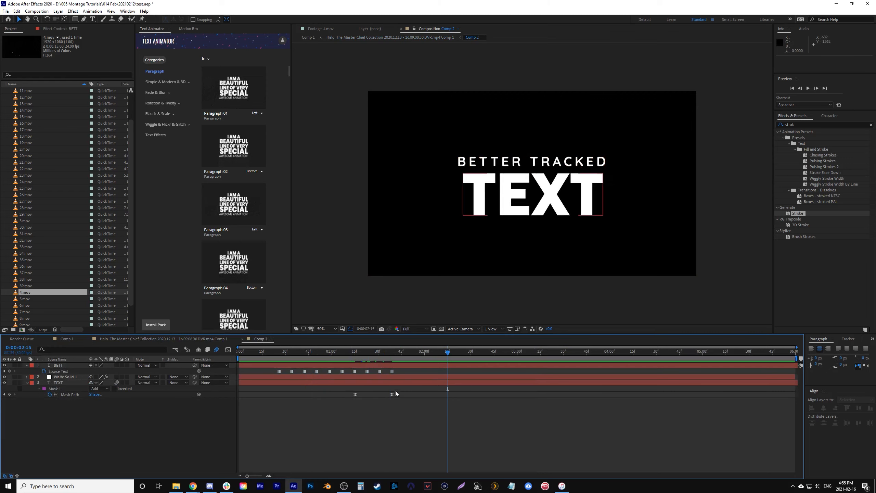
{"action": "left_click", "coordinate": [404, 366]}
{"action": "left_click", "coordinate": [59, 28]}
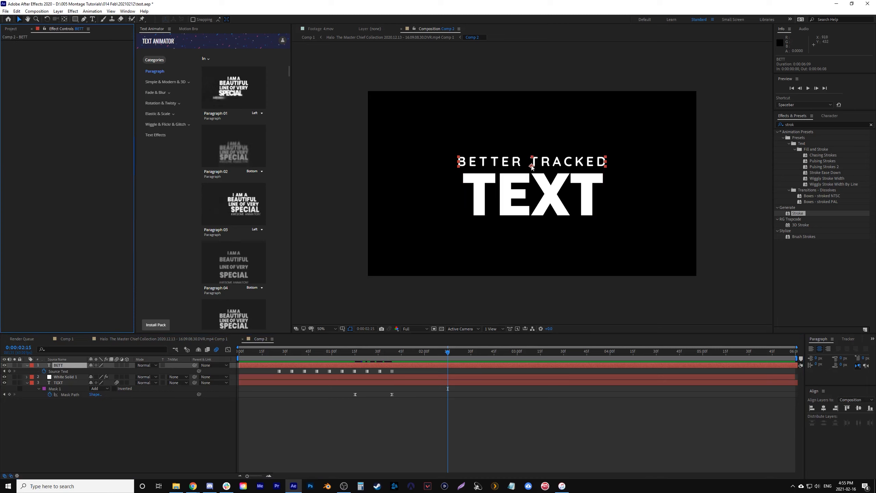
- Find the Fill effect and apply it to the TEXT layer, viewing the title at 0:00:02:00
{"action": "left_click", "coordinate": [282, 383]}
{"action": "left_click_drag", "start_coordinate": [447, 352], "coordinate": [424, 360]}
{"action": "left_click", "coordinate": [871, 126]}
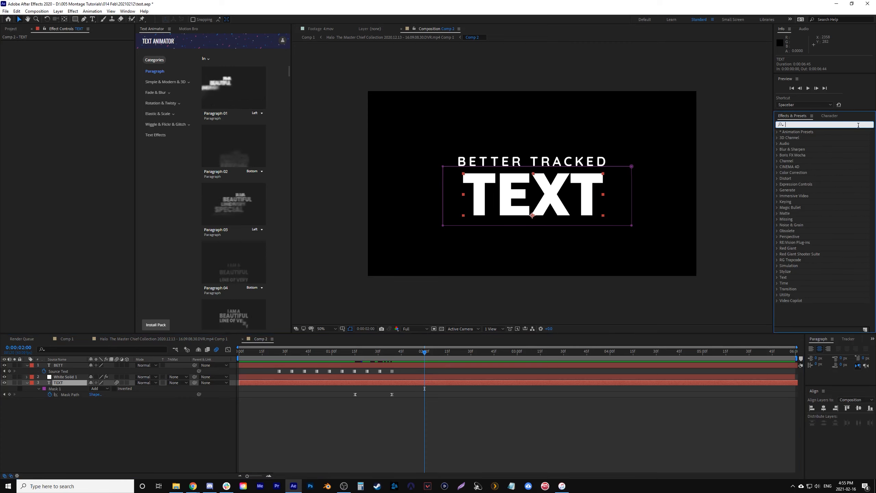
{"action": "type", "text": "fil"}
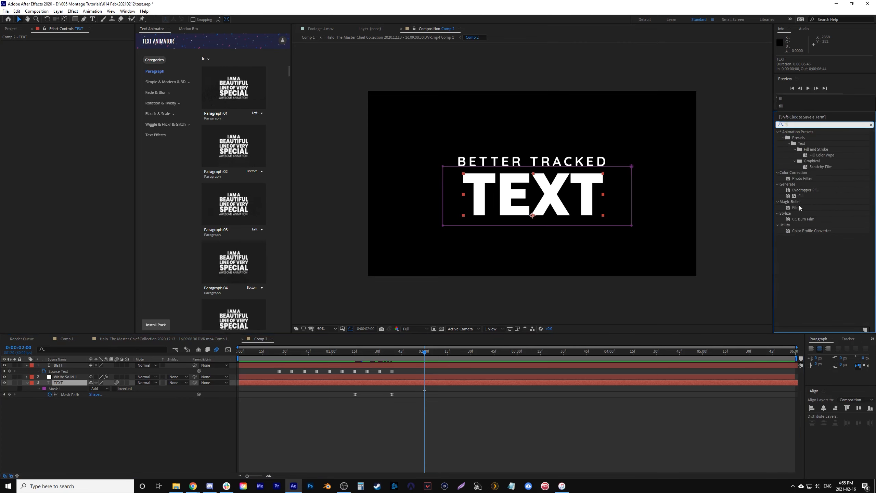
{"action": "left_click", "coordinate": [795, 196]}
{"action": "left_click_drag", "start_coordinate": [795, 196], "coordinate": [400, 382]}
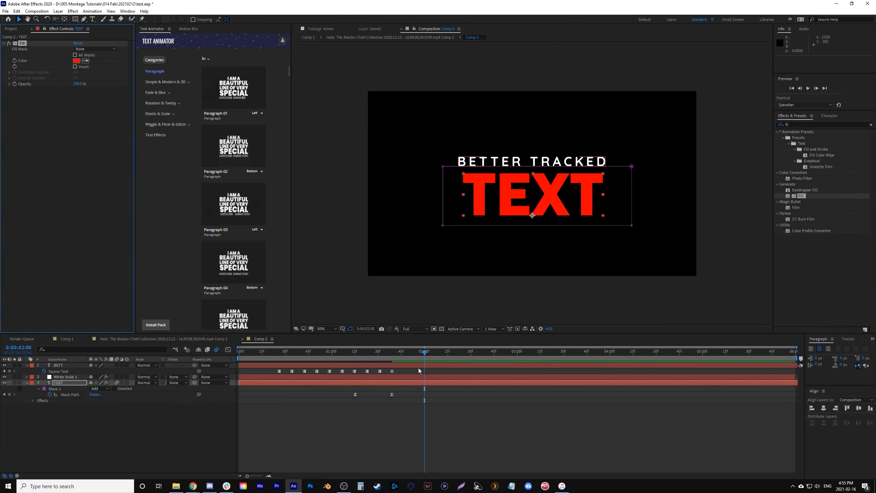
- Change the TEXT layer's Fill color to a darker, less saturated red
{"action": "left_click", "coordinate": [78, 61]}
{"action": "left_click", "coordinate": [280, 206]}
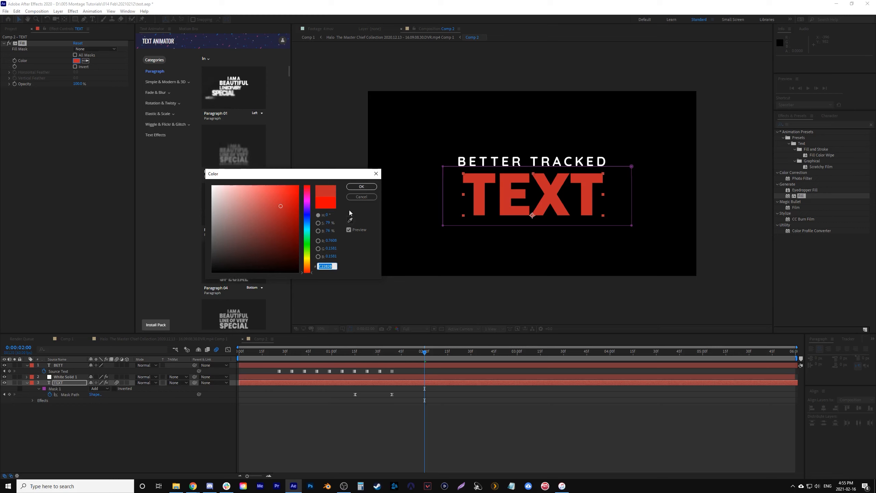
{"action": "left_click", "coordinate": [361, 187]}
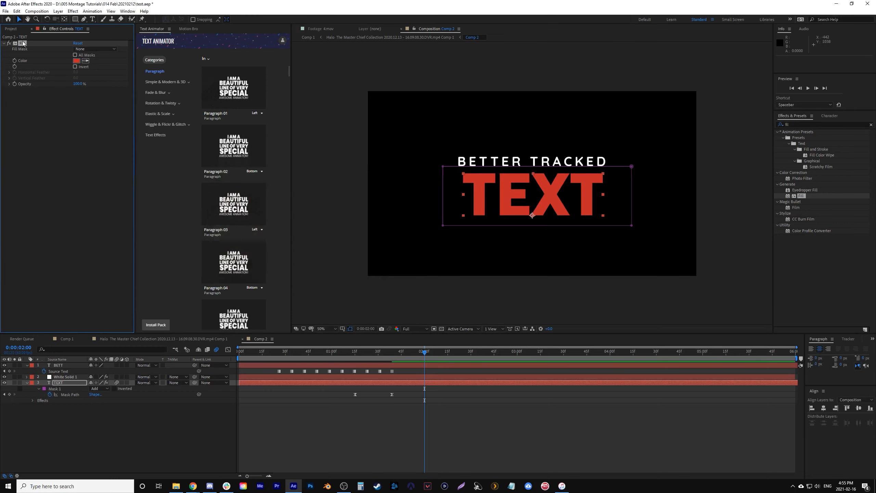
- Paste the TEXT layer's red Fill effect onto White Solid 1 and play back the outline animation from 0:00:01:07
{"action": "left_click", "coordinate": [394, 376]}
{"action": "key", "text": "ctrl+v"}
{"action": "left_click_drag", "start_coordinate": [356, 351], "coordinate": [343, 351]}
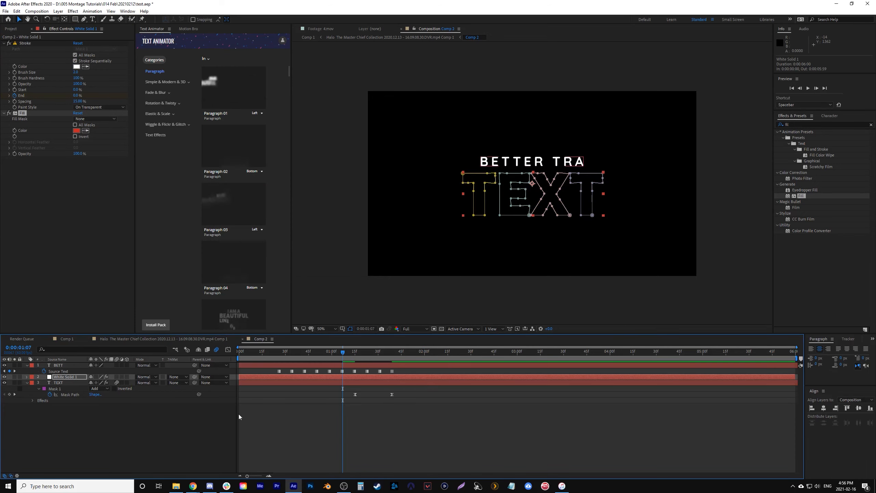
{"action": "left_click", "coordinate": [323, 402]}
{"action": "key", "text": "space"}
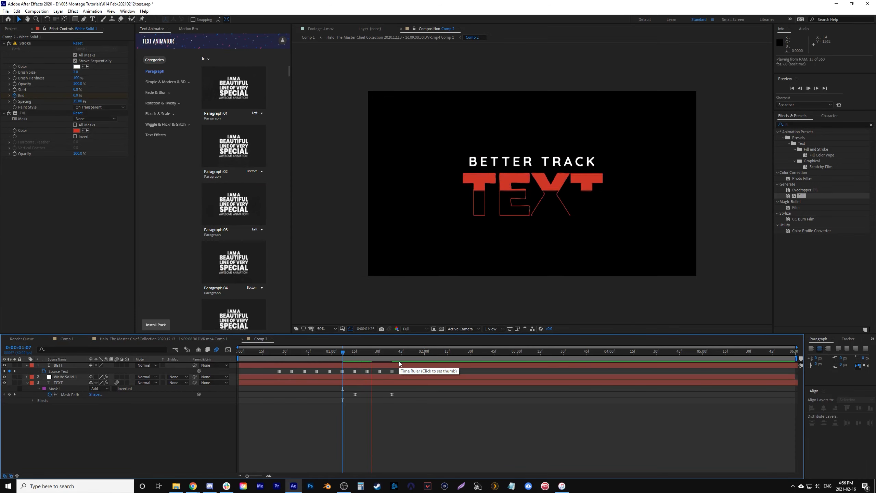
- In the Halo comp, set the Comp 2 layer's blending mode to Classic Color Dodge and play back the title from 0:00:22:31
{"action": "left_click", "coordinate": [205, 339]}
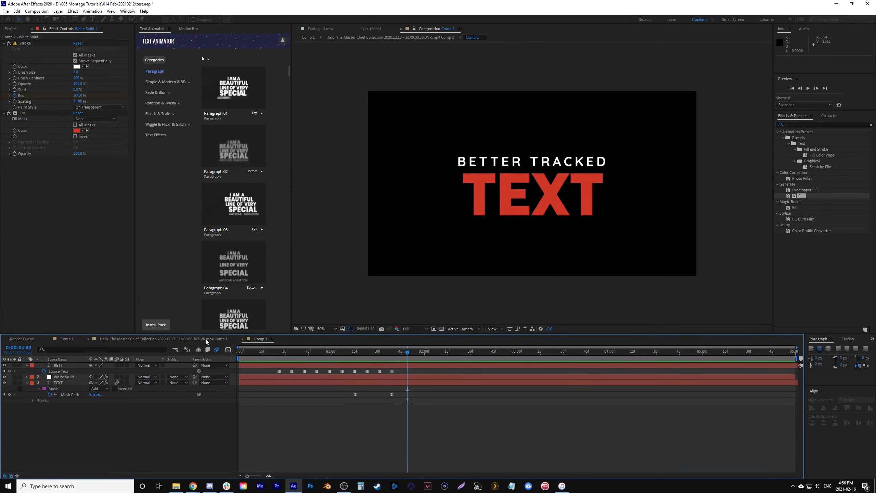
{"action": "left_click_drag", "start_coordinate": [464, 353], "coordinate": [513, 362]}
{"action": "left_click", "coordinate": [492, 366]}
{"action": "left_click", "coordinate": [146, 365]}
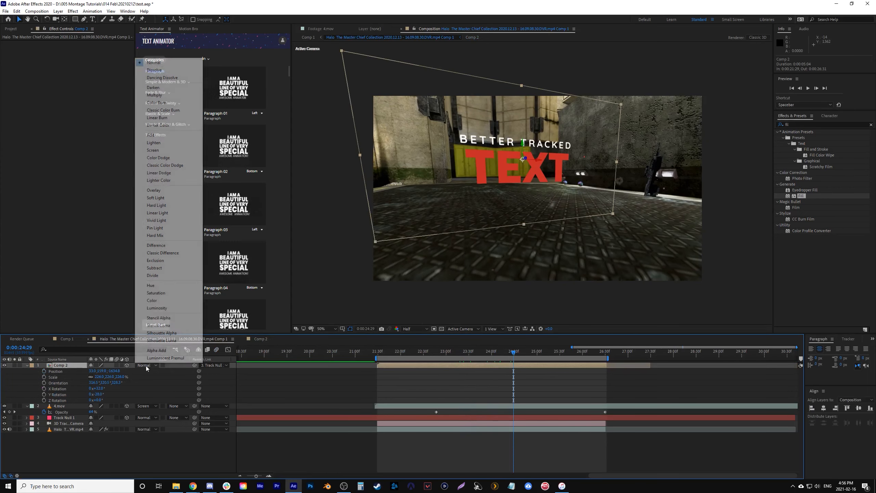
{"action": "left_click", "coordinate": [180, 166]}
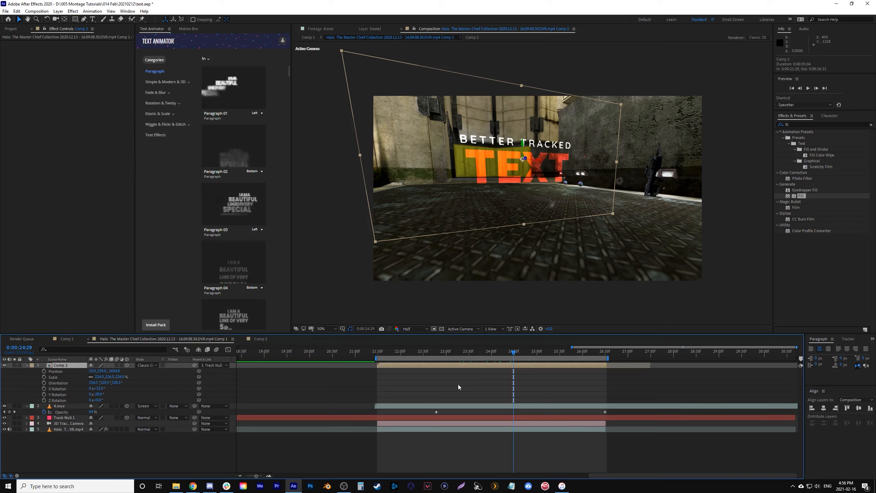
{"action": "left_click", "coordinate": [424, 352]}
{"action": "key", "text": "space"}
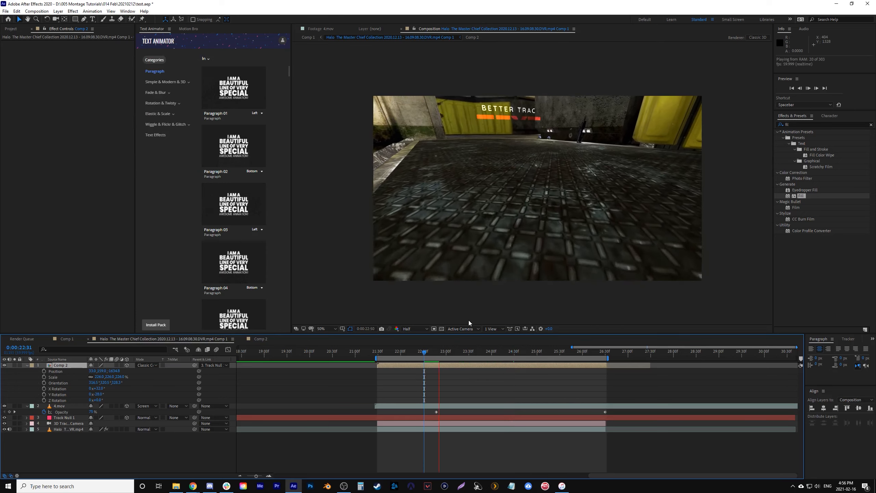
{"action": "left_click_drag", "start_coordinate": [438, 350], "coordinate": [440, 360]}
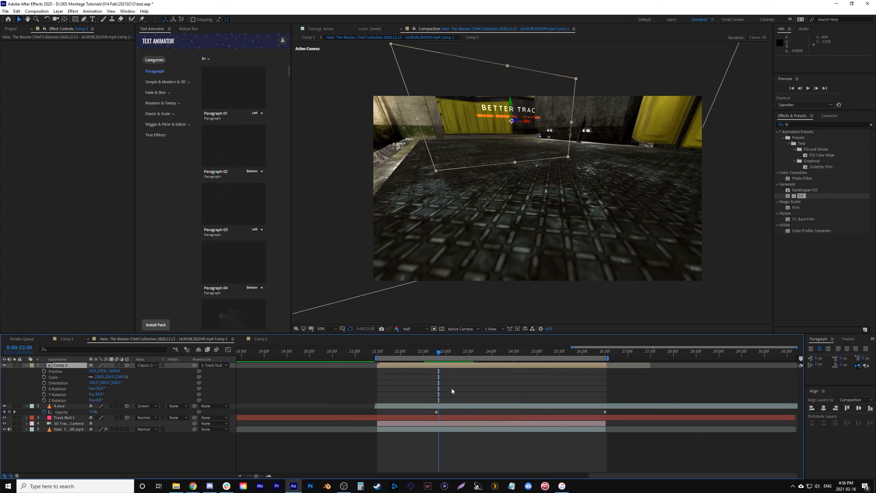
- Increase the Stroke brush size on White Solid 1 inside Comp 2 and play back the thicker outline in the Halo comp
{"action": "double_click", "coordinate": [449, 365]}
{"action": "mouse_move", "coordinate": [364, 351]}
{"action": "left_mouse_down"}
{"action": "mouse_move", "coordinate": [353, 352]}
{"action": "mouse_move", "coordinate": [368, 355]}
{"action": "left_mouse_up"}
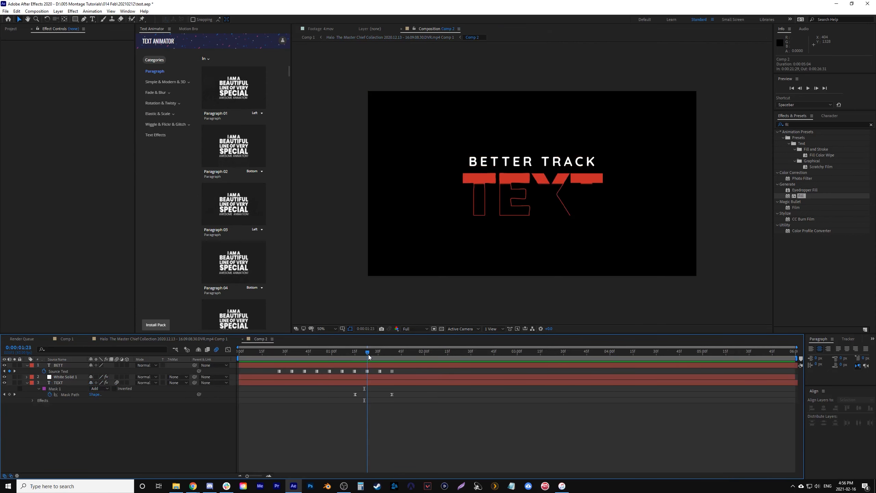
{"action": "left_click", "coordinate": [65, 376]}
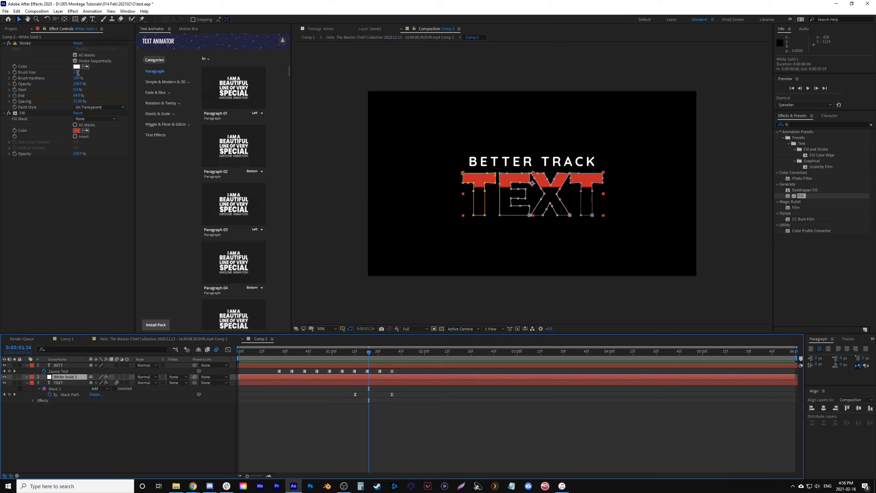
{"action": "left_click_drag", "start_coordinate": [78, 73], "coordinate": [88, 72]}
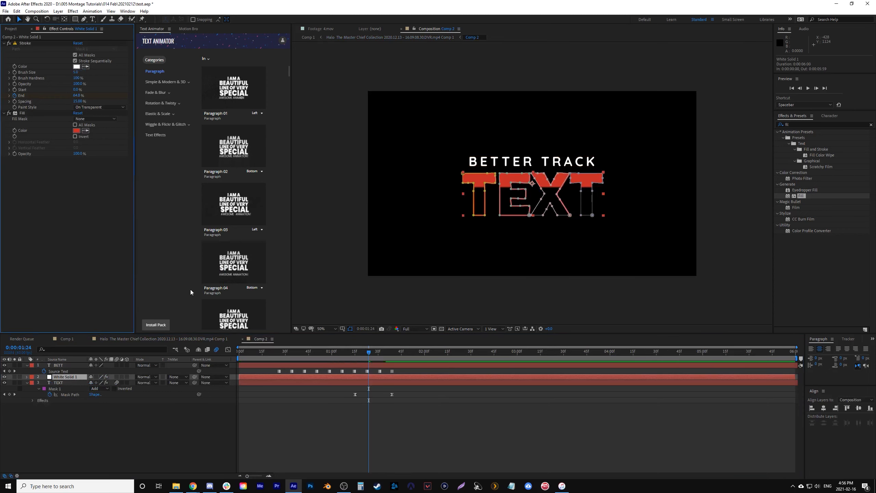
{"action": "left_click", "coordinate": [186, 470]}
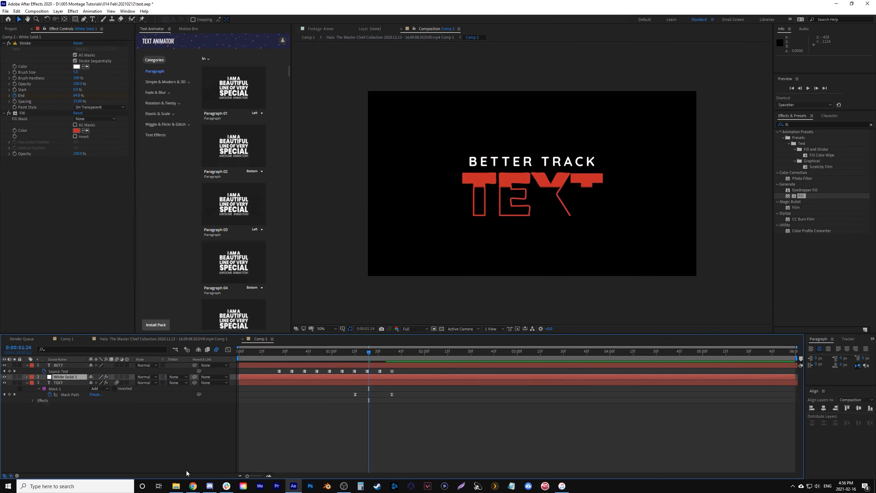
{"action": "left_click", "coordinate": [165, 339]}
{"action": "left_click_drag", "start_coordinate": [440, 353], "coordinate": [413, 358]}
{"action": "key", "text": "space"}
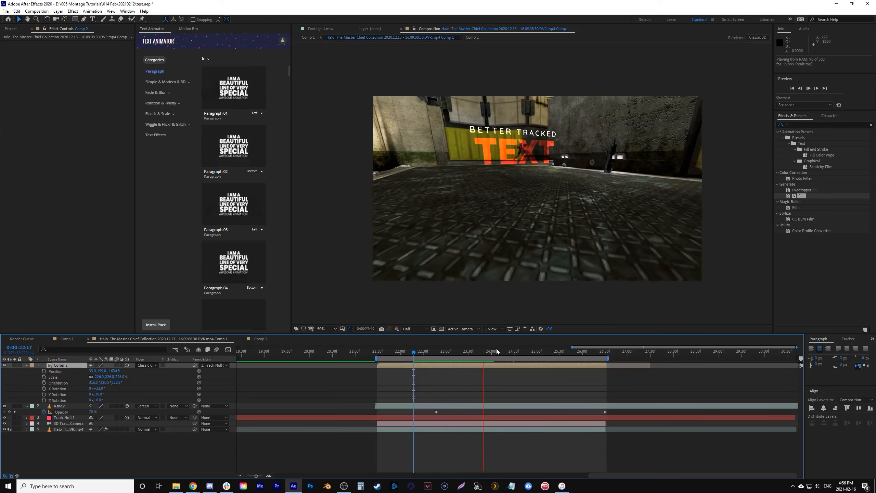
{"action": "key", "text": "space"}
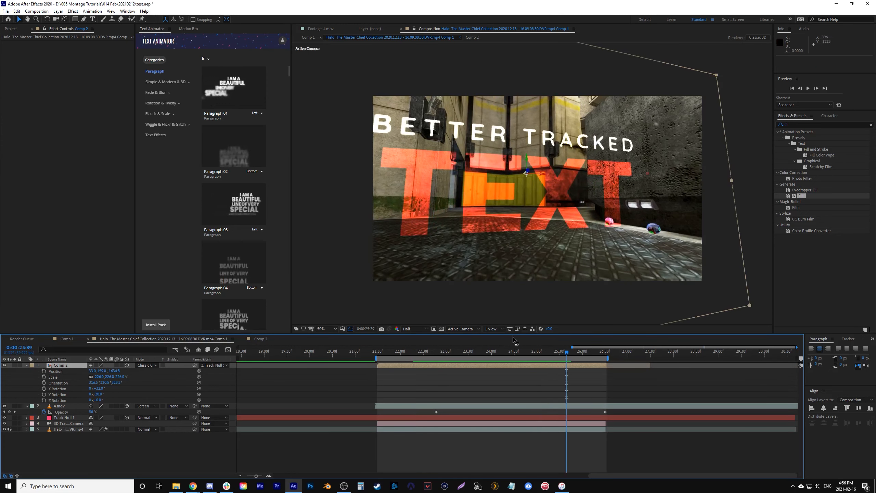
- In Comp 2, change White Solid 1's Fill color to a brighter, lighter red and copy its hex code
{"action": "double_click", "coordinate": [537, 364]}
{"action": "left_click", "coordinate": [473, 364]}
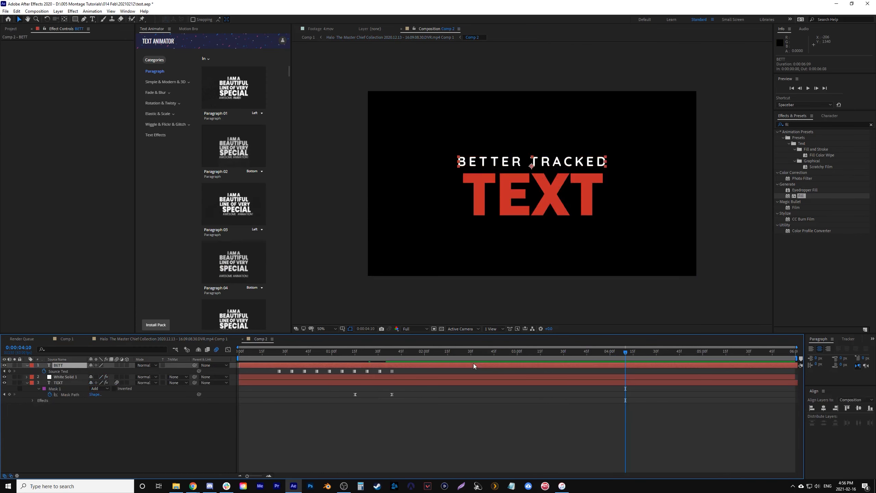
{"action": "left_click", "coordinate": [454, 377]}
{"action": "left_click", "coordinate": [76, 130]}
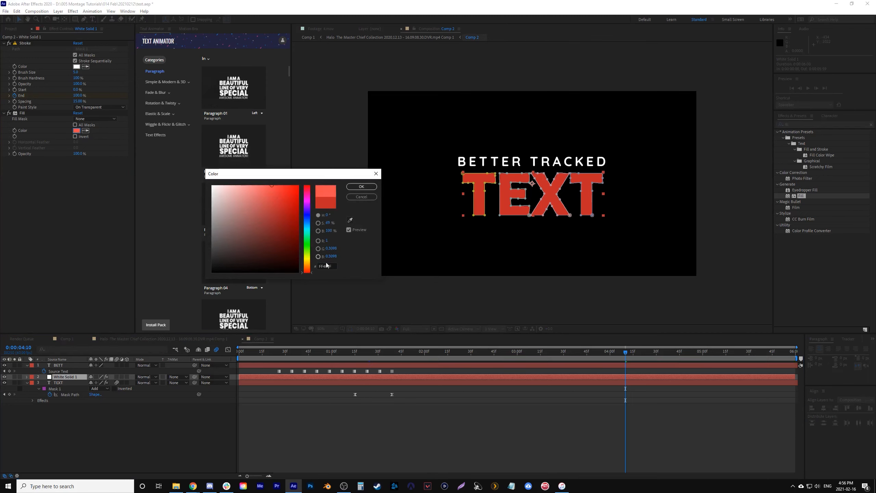
{"action": "double_click", "coordinate": [332, 267]}
{"action": "key", "text": "ctrl+c"}
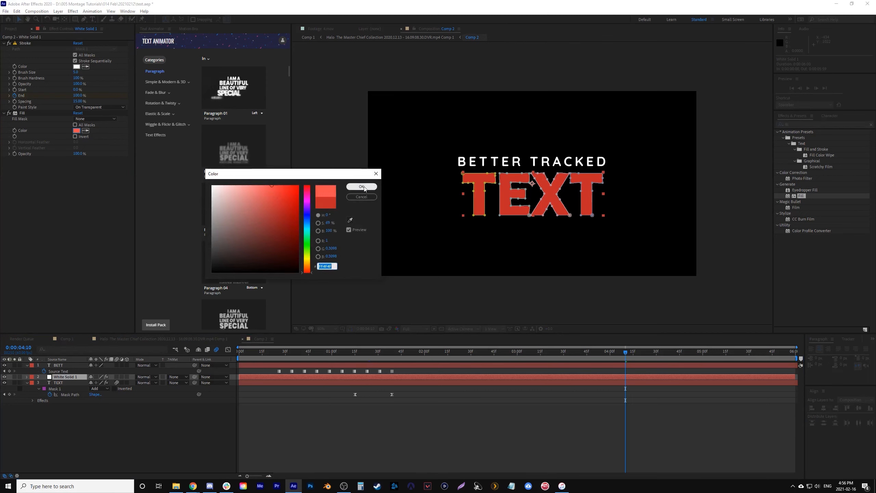
{"action": "left_click", "coordinate": [361, 187]}
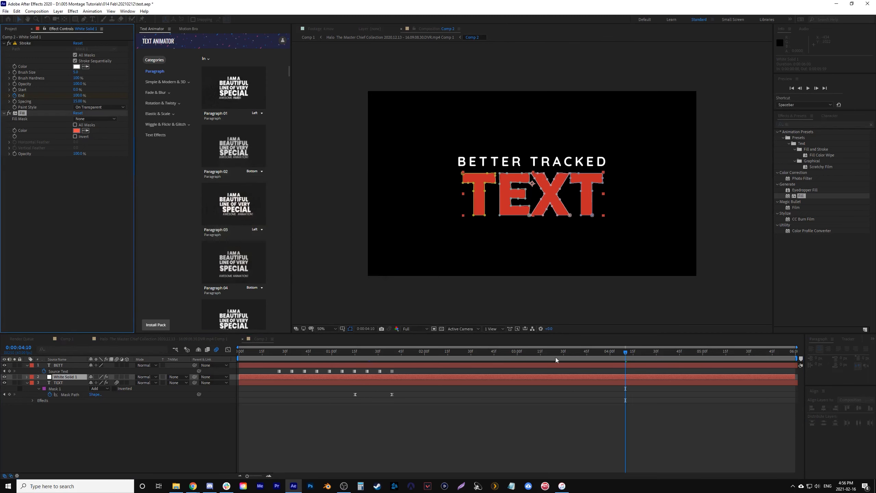
- Paste the same bright red hex code into the TEXT layer's Fill color and play back the title in the Halo comp
{"action": "left_click", "coordinate": [564, 383]}
{"action": "left_click", "coordinate": [77, 61]}
{"action": "key", "text": "ctrl+v"}
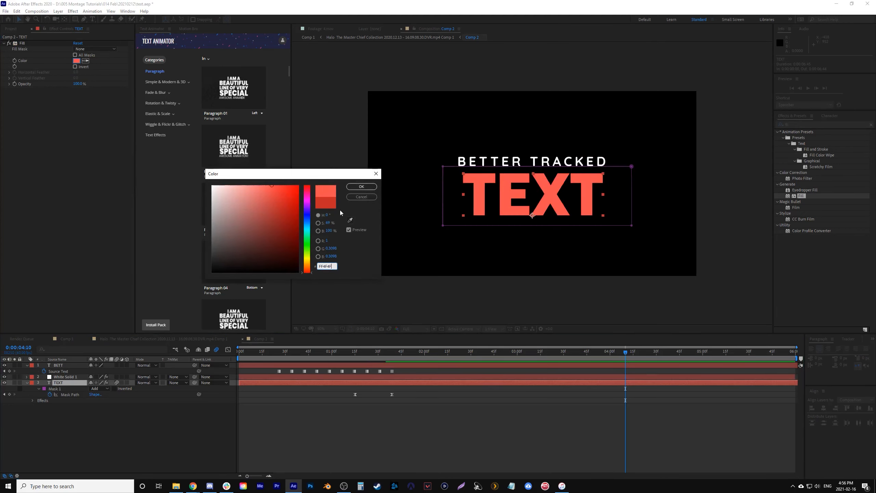
{"action": "left_click", "coordinate": [353, 188]}
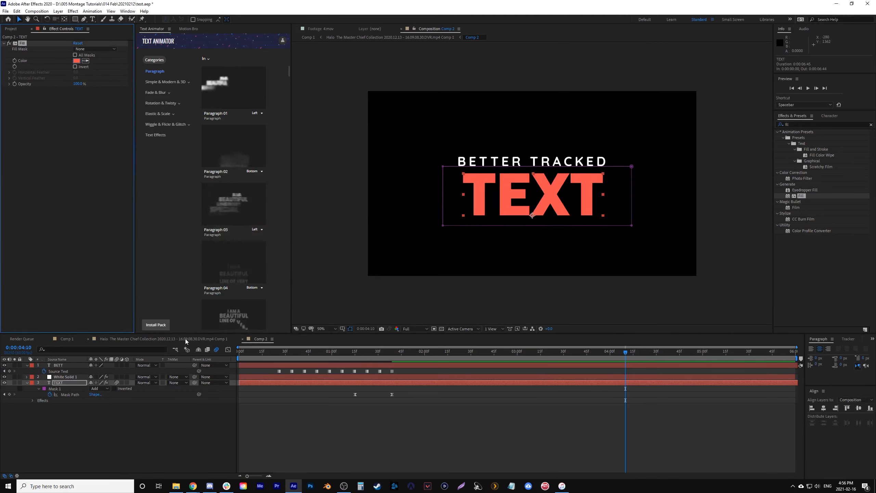
{"action": "left_click", "coordinate": [187, 339]}
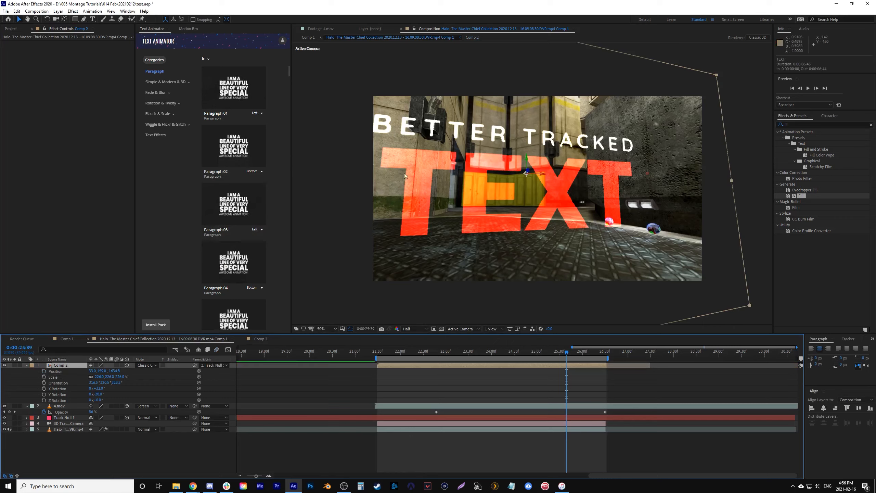
{"action": "key", "text": "space"}
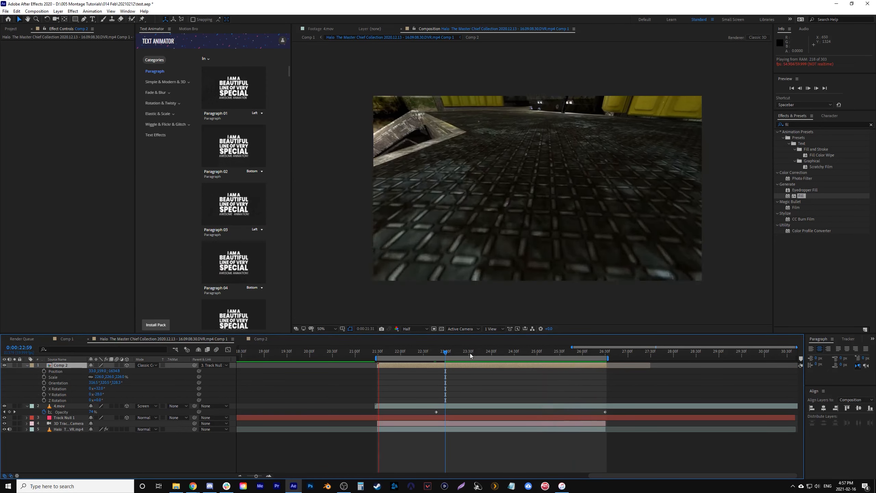
- Scale the Comp 2 layer down uniformly in the Halo comp and play back the smaller title from 0:00:22:15
{"action": "left_click", "coordinate": [491, 354]}
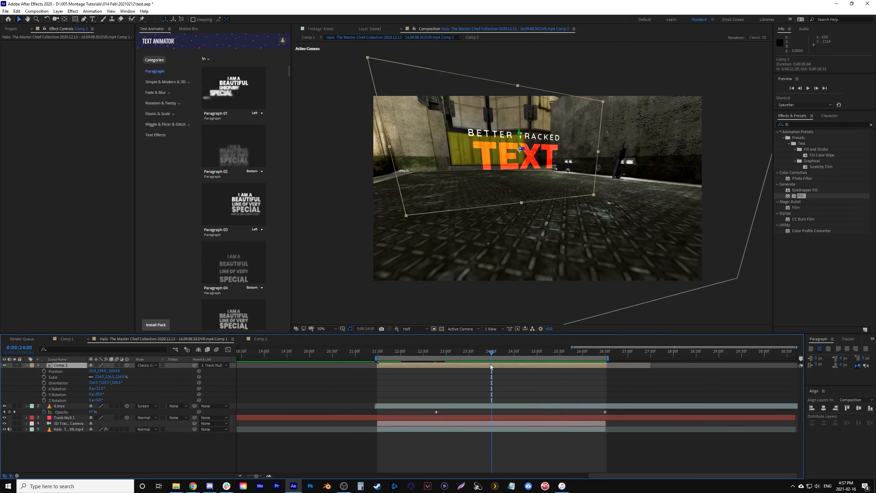
{"action": "left_click_drag", "start_coordinate": [118, 377], "coordinate": [111, 377]}
{"action": "left_click", "coordinate": [412, 353]}
{"action": "key", "text": "space"}
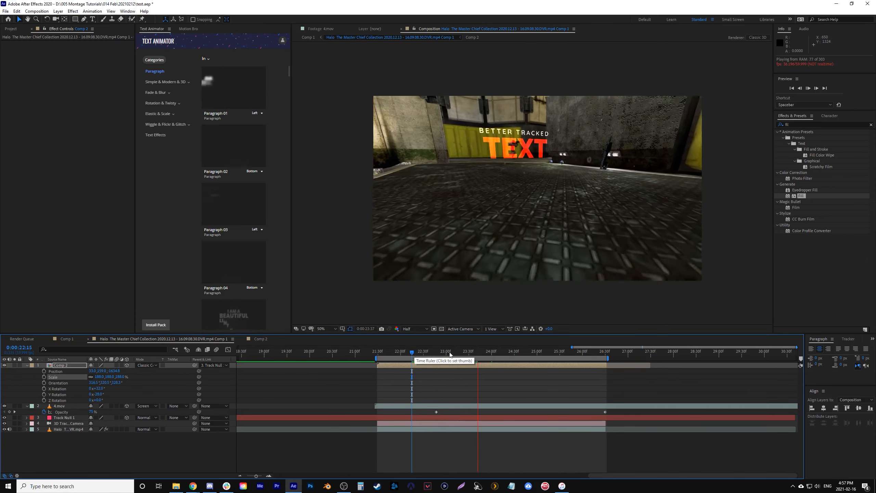
{"action": "left_click", "coordinate": [506, 355]}
{"action": "mouse_move", "coordinate": [505, 362]}
{"action": "left_mouse_down"}
{"action": "mouse_move", "coordinate": [460, 364]}
{"action": "mouse_move", "coordinate": [489, 368]}
{"action": "left_mouse_up"}
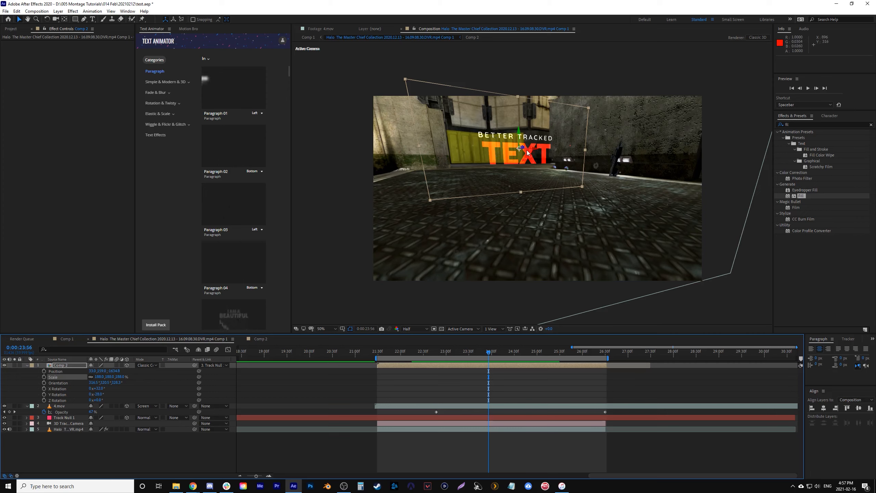
- Try out a duplicate of the Comp 2 layer placed closer to the camera, deleting the copy after playback
{"action": "left_click", "coordinate": [468, 364]}
{"action": "key", "text": "ctrl+d"}
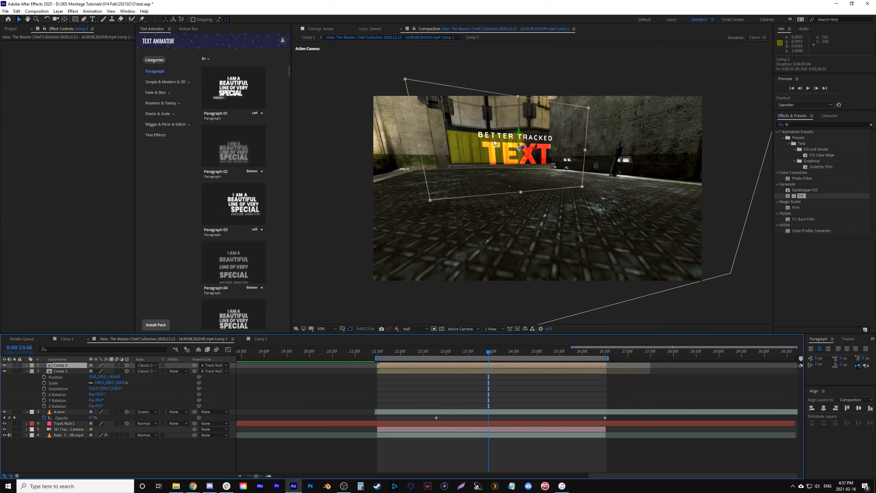
{"action": "mouse_move", "coordinate": [509, 349]}
{"action": "left_mouse_down"}
{"action": "mouse_move", "coordinate": [531, 357]}
{"action": "mouse_move", "coordinate": [475, 359]}
{"action": "mouse_move", "coordinate": [513, 357]}
{"action": "left_mouse_up"}
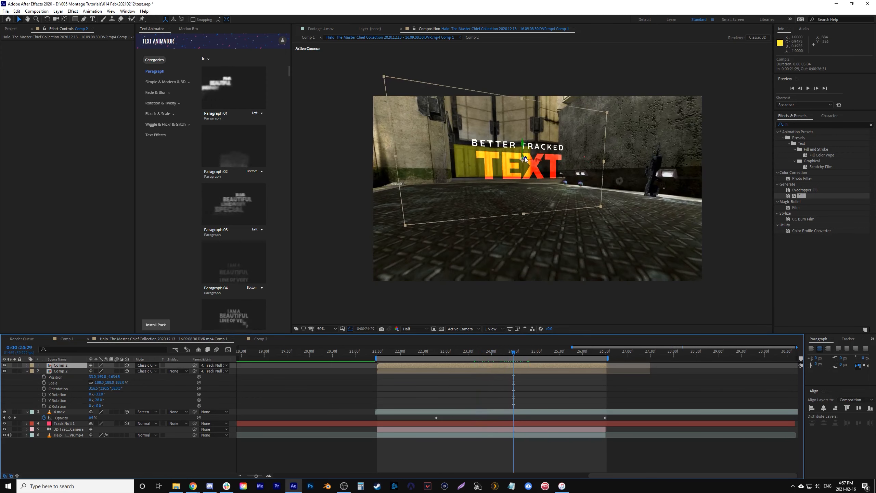
{"action": "left_click_drag", "start_coordinate": [526, 159], "coordinate": [578, 149]}
{"action": "left_click", "coordinate": [429, 352]}
{"action": "key", "text": "space"}
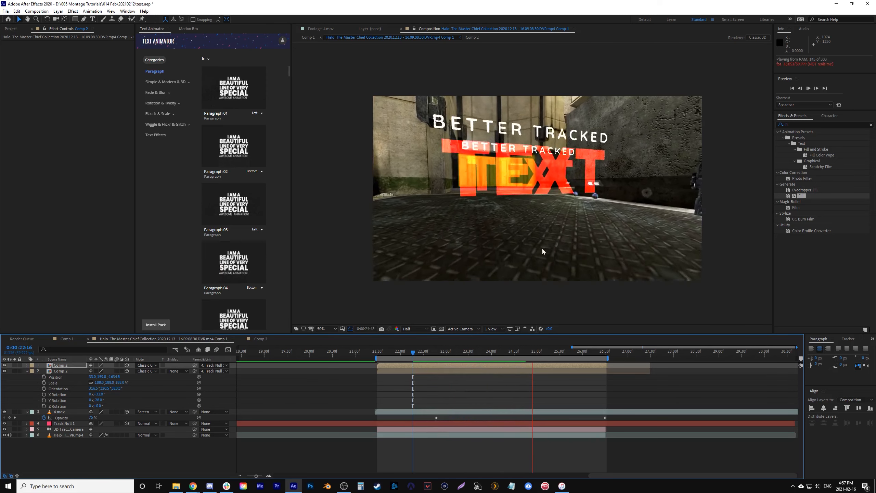
{"action": "key", "text": "space"}
{"action": "left_click", "coordinate": [488, 366]}
{"action": "key", "text": "Delete"}
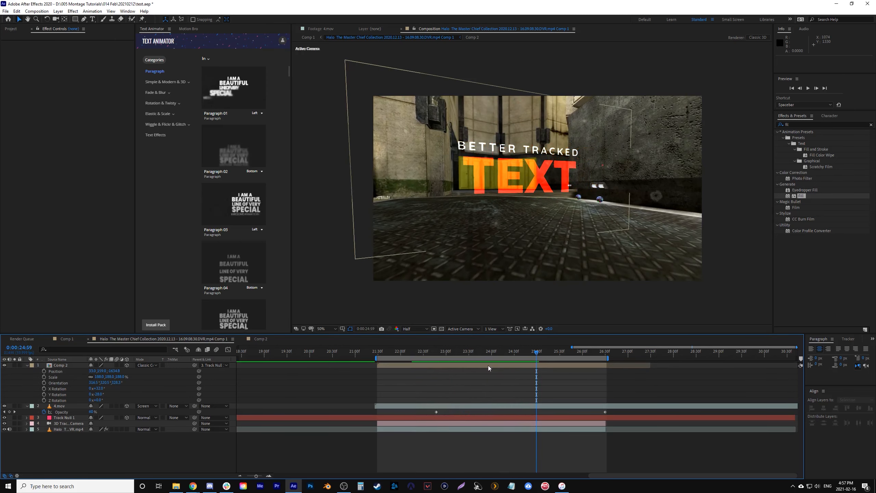
- Duplicate the Comp 2 layer at 0:00:24:22 and move the lower copy down onto the ground below the original title
{"action": "left_click_drag", "start_coordinate": [432, 350], "coordinate": [508, 361]}
{"action": "left_click", "coordinate": [499, 364]}
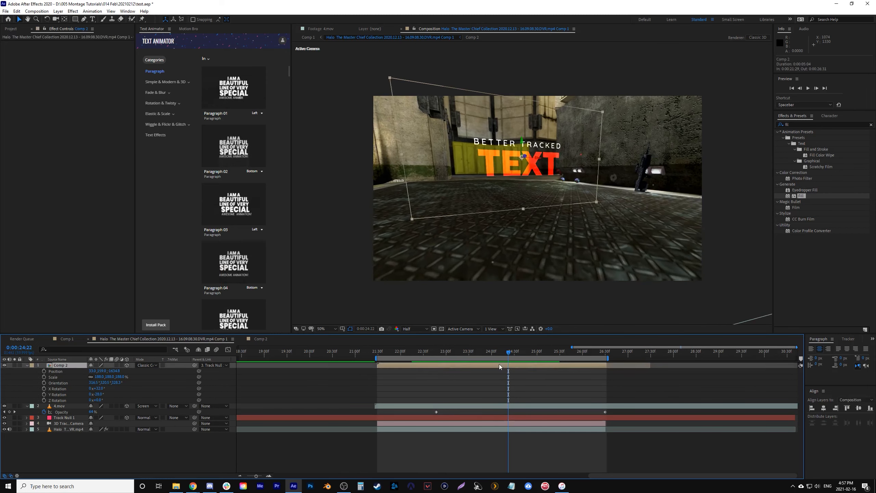
{"action": "key", "text": "ctrl+d"}
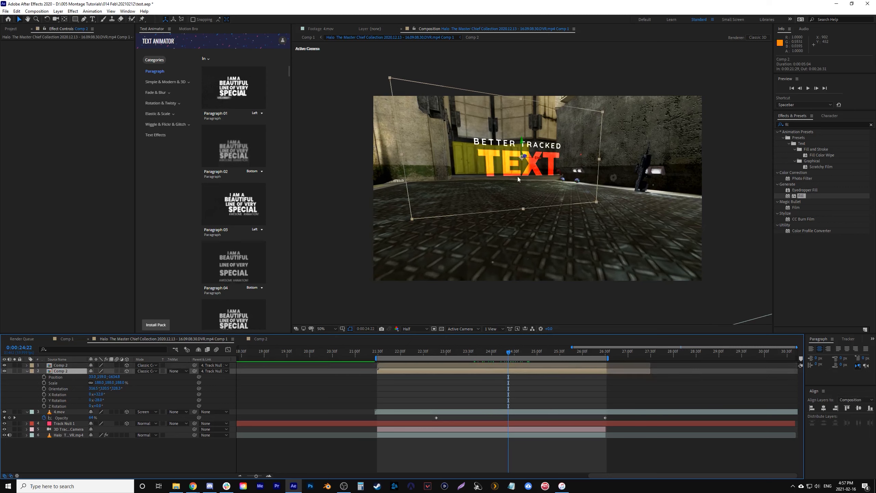
{"action": "left_click_drag", "start_coordinate": [522, 149], "coordinate": [524, 284]}
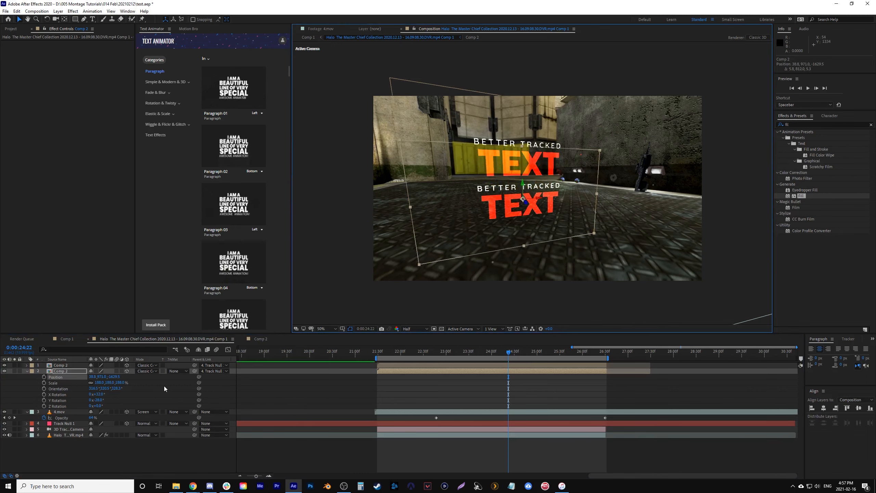
- Rotate the lower Comp 2 copy so it lies flat on the ground, and play back both titles
{"action": "mouse_move", "coordinate": [99, 395]}
{"action": "left_mouse_down"}
{"action": "mouse_move", "coordinate": [82, 410]}
{"action": "mouse_move", "coordinate": [91, 408]}
{"action": "mouse_move", "coordinate": [91, 397]}
{"action": "mouse_move", "coordinate": [65, 402]}
{"action": "mouse_move", "coordinate": [108, 405]}
{"action": "mouse_move", "coordinate": [89, 406]}
{"action": "mouse_move", "coordinate": [107, 397]}
{"action": "left_mouse_up"}
{"action": "key", "text": "ctrl+z"}
{"action": "key", "text": "ctrl+z"}
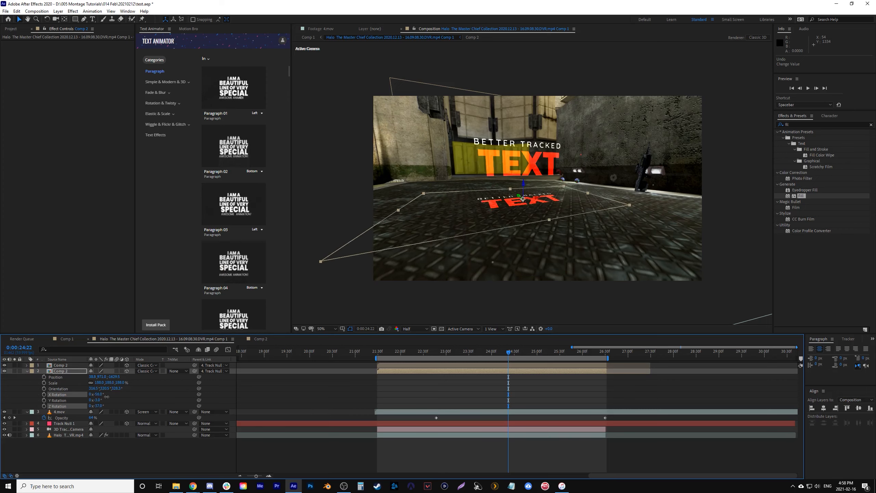
{"action": "mouse_move", "coordinate": [431, 349]}
{"action": "left_mouse_down"}
{"action": "mouse_move", "coordinate": [470, 358]}
{"action": "mouse_move", "coordinate": [427, 360]}
{"action": "left_mouse_up"}
{"action": "key", "text": "space"}
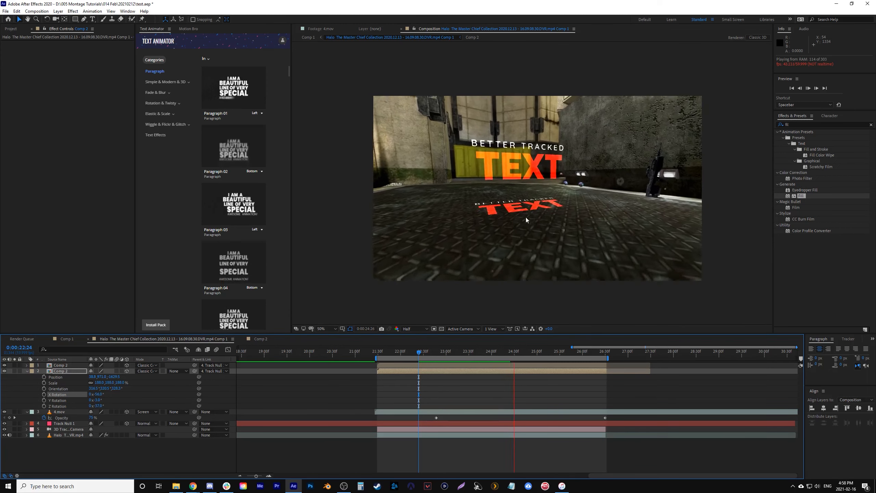
{"action": "key", "text": "space"}
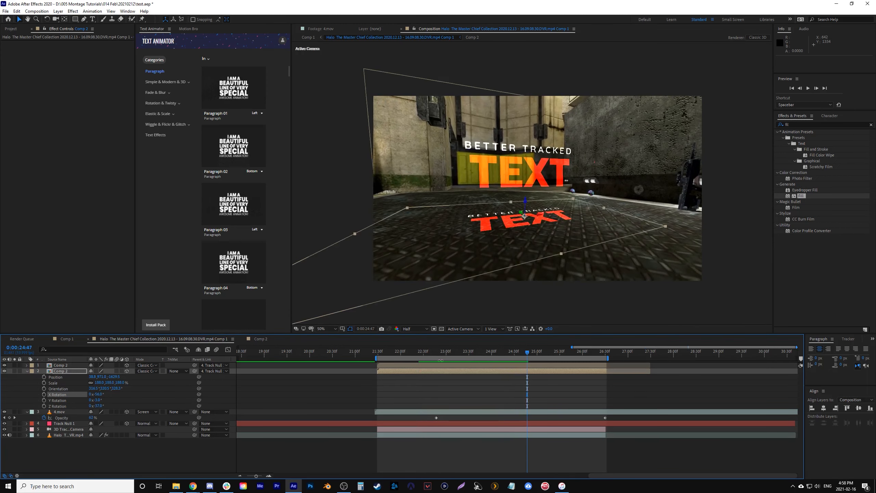
{"action": "key", "text": "space"}
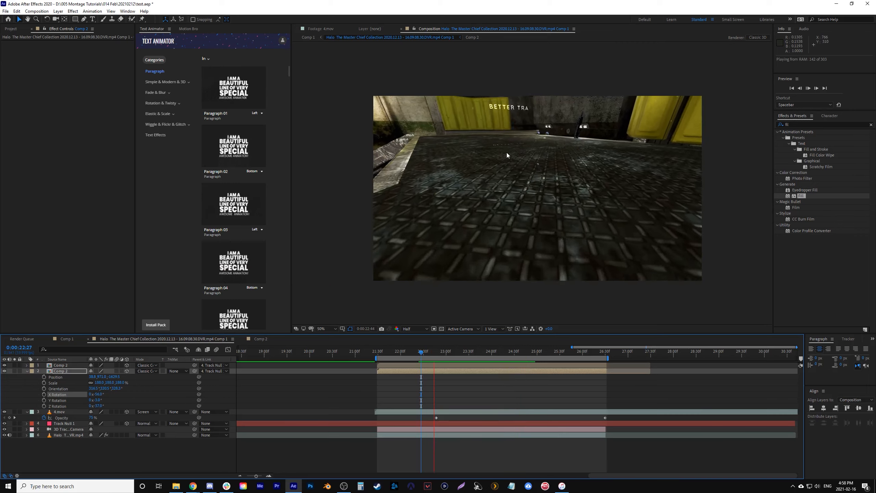
- Nudge the flat Comp 2 copy slightly across the ground at 0:00:24:19 and check its placement at 0:00:24:38
{"action": "left_click_drag", "start_coordinate": [453, 352], "coordinate": [505, 352]}
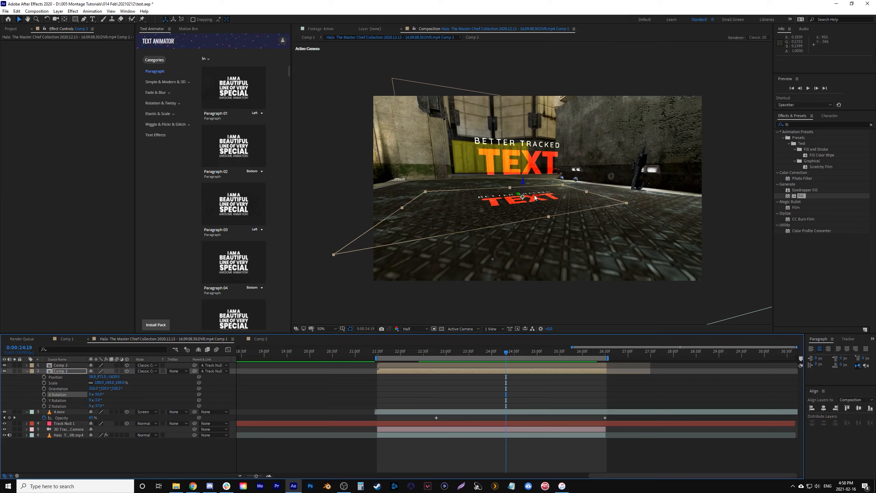
{"action": "left_click_drag", "start_coordinate": [521, 197], "coordinate": [520, 196]}
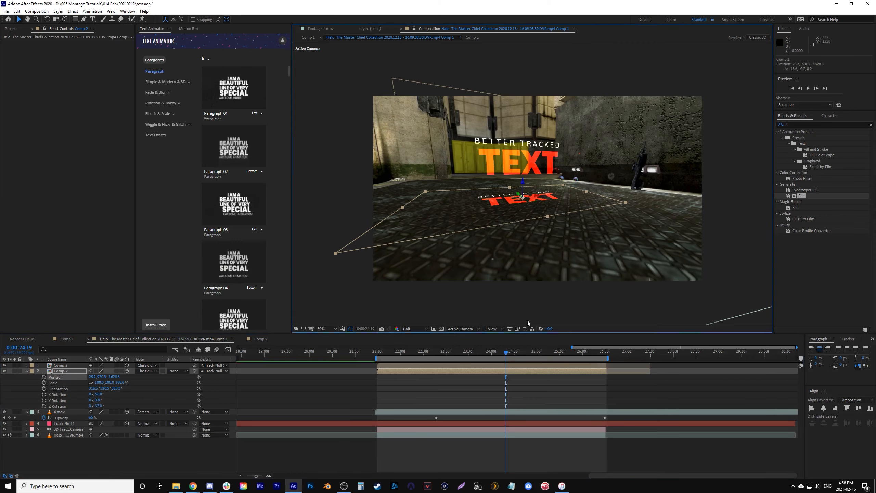
{"action": "left_click", "coordinate": [520, 357]}
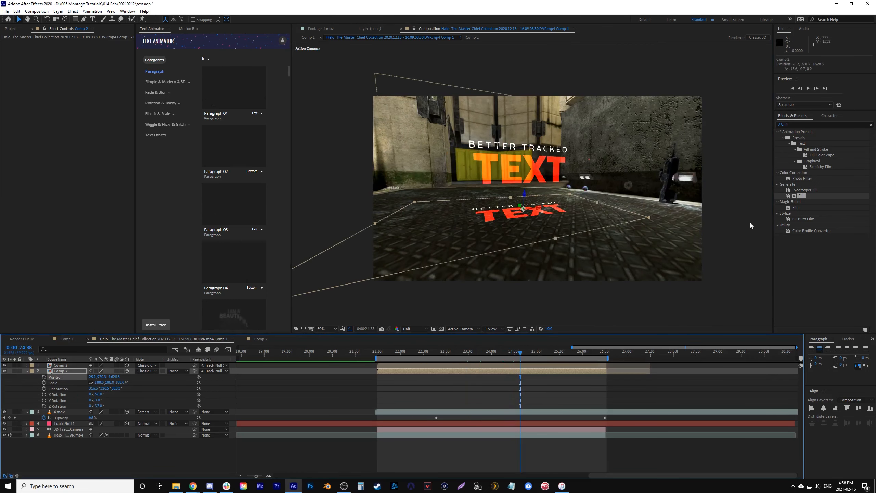
- Apply a black Fill effect to the flat Comp 2 copy and set its blending mode to Normal
{"action": "left_click_drag", "start_coordinate": [796, 198], "coordinate": [491, 371]}
{"action": "left_click", "coordinate": [83, 62]}
{"action": "left_click", "coordinate": [213, 272]}
{"action": "left_click", "coordinate": [361, 186]}
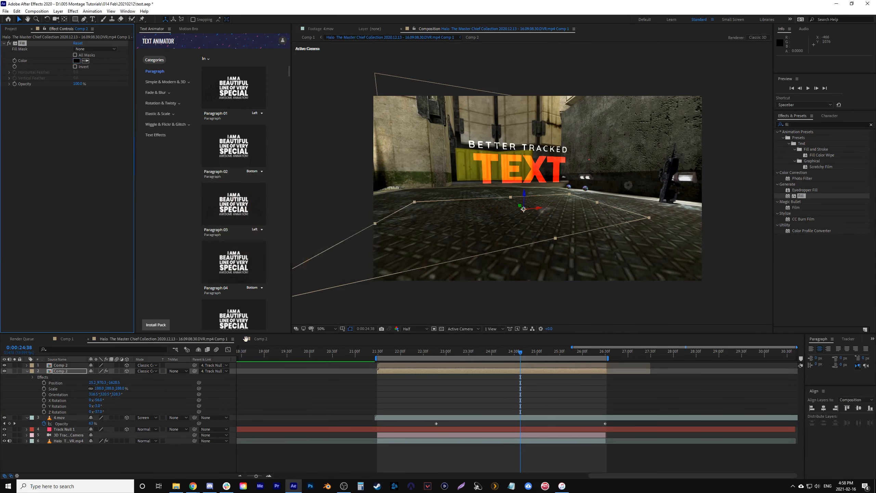
{"action": "left_click", "coordinate": [158, 371]}
{"action": "left_click", "coordinate": [154, 69]}
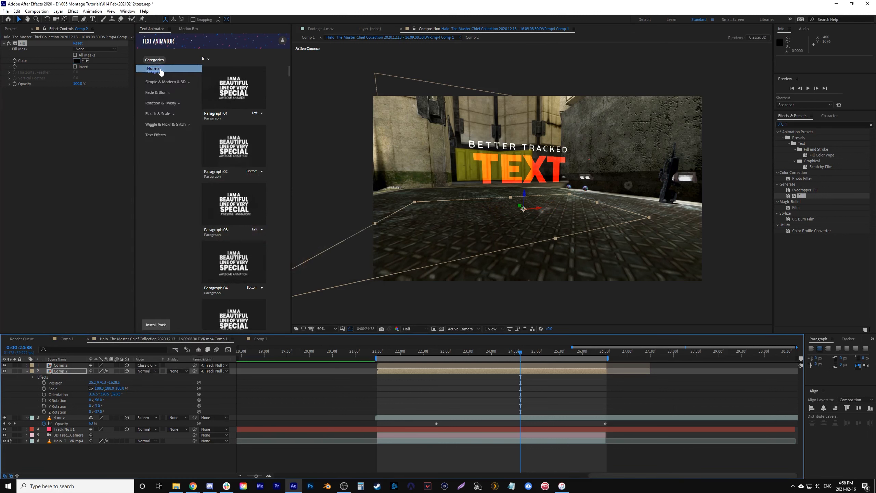
- Find and apply Gaussian Blur to the black Comp 2 copy, raising its blurriness to about 89
{"action": "left_click", "coordinate": [870, 123]}
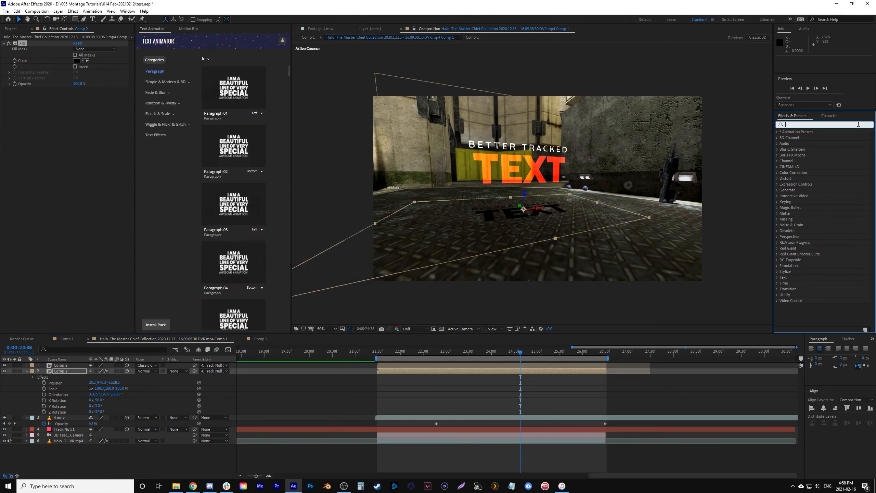
{"action": "type", "text": "blur"}
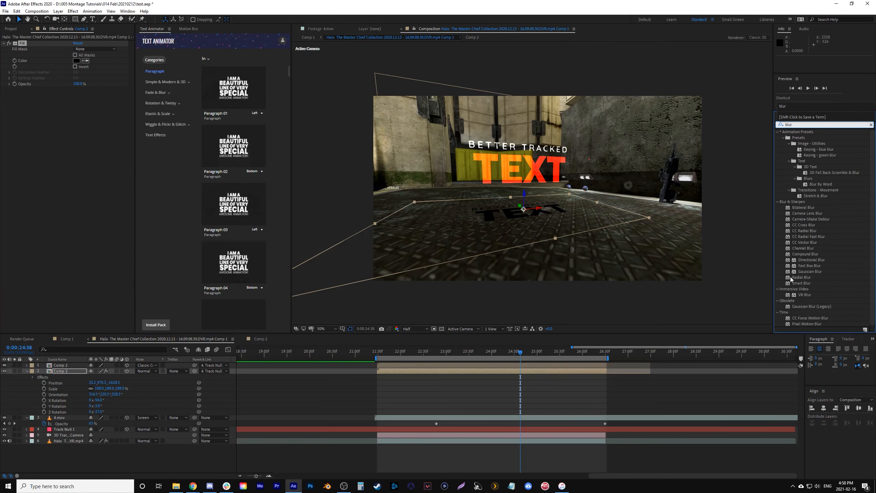
{"action": "left_click_drag", "start_coordinate": [793, 271], "coordinate": [509, 371]}
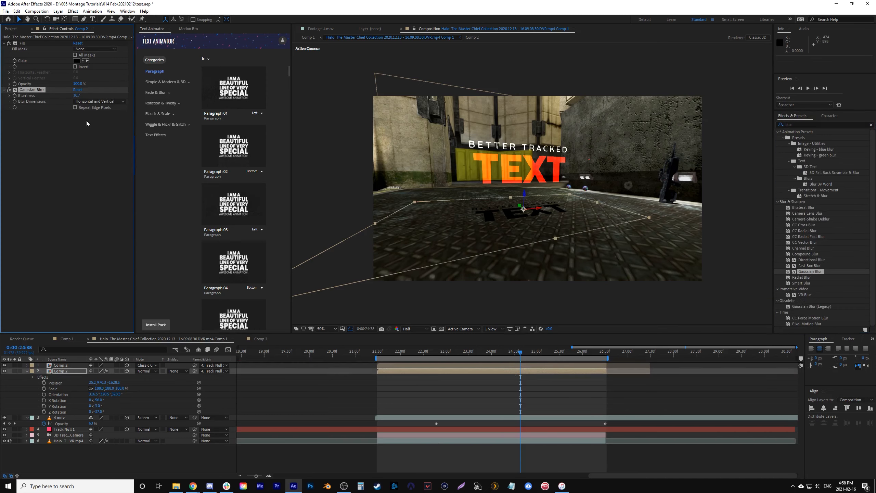
{"action": "left_click", "coordinate": [62, 94]}
{"action": "left_click_drag", "start_coordinate": [82, 96], "coordinate": [130, 95]}
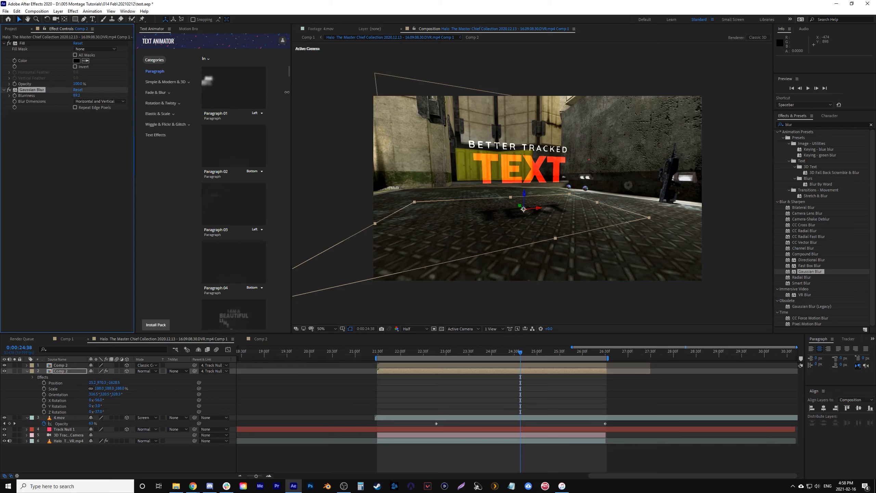
- Lower the blurred Comp 2 shadow copy's opacity to 40% and play back from near 0:00:21:30
{"action": "left_click", "coordinate": [492, 310]}
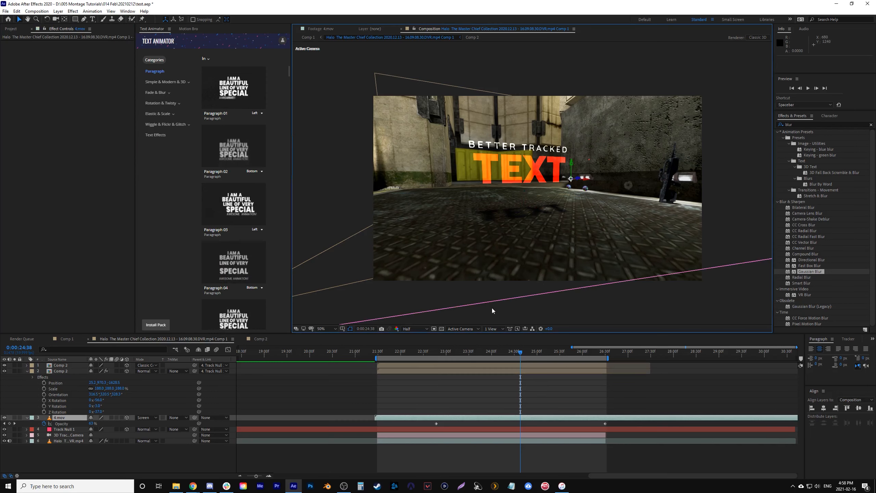
{"action": "left_click", "coordinate": [486, 372]}
{"action": "key", "text": "t"}
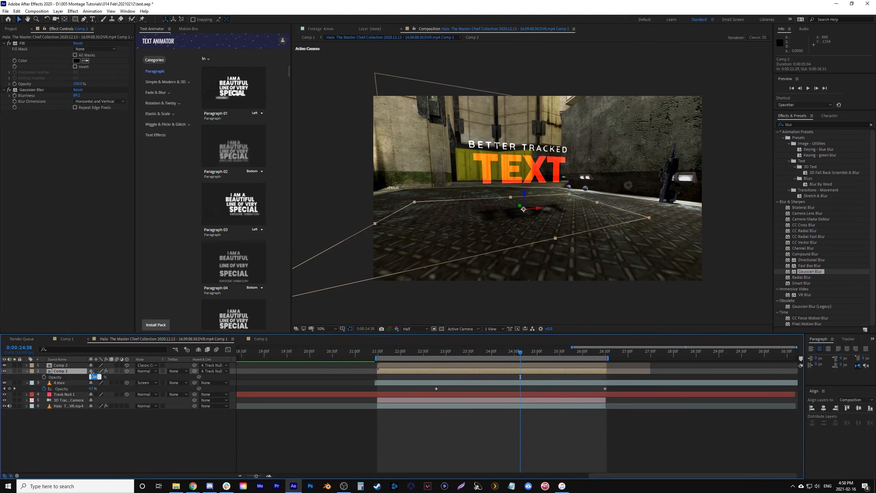
{"action": "left_click", "coordinate": [137, 380]}
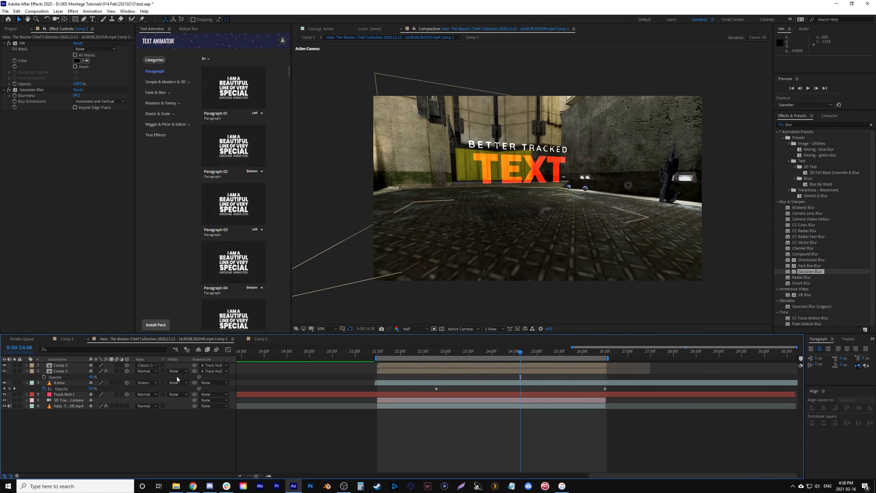
{"action": "left_click", "coordinate": [384, 351]}
{"action": "key", "text": "space"}
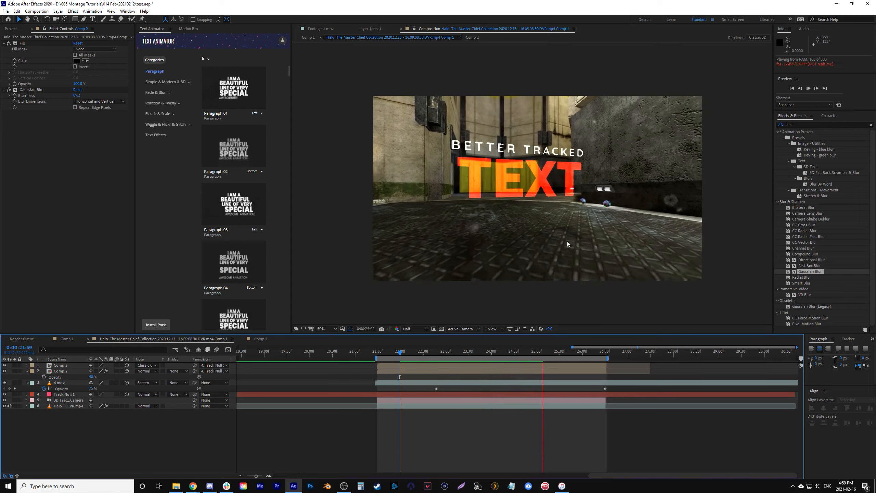
- Set the shadow copy's opacity to 55% and replay the shot from about 0:00:22:45 to judge the shadow
{"action": "left_click", "coordinate": [437, 352]}
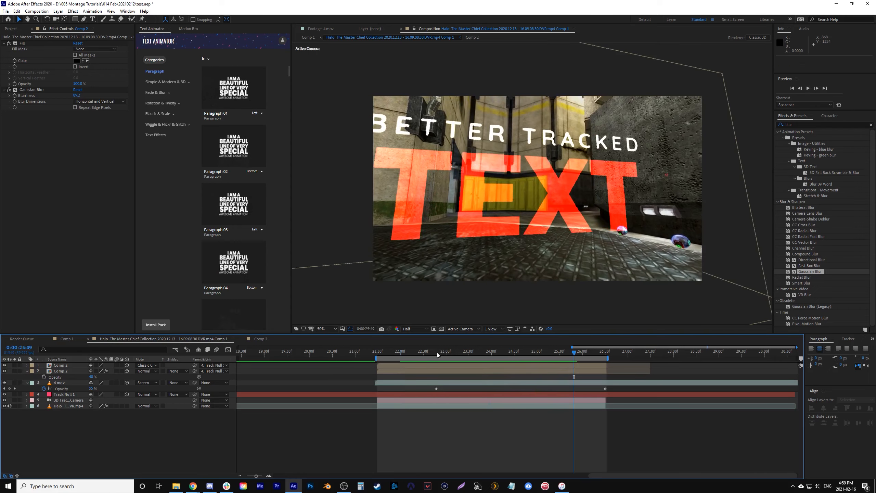
{"action": "key", "text": "space"}
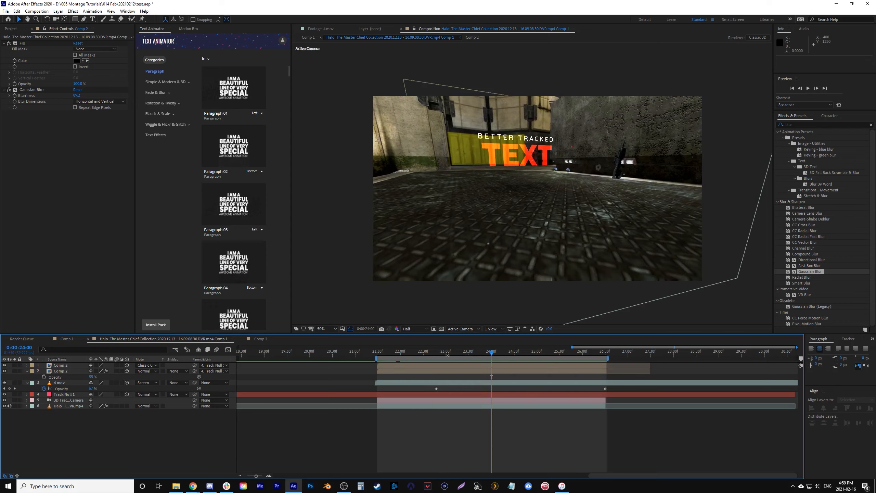
{"action": "left_click", "coordinate": [435, 352]}
{"action": "key", "text": "space"}
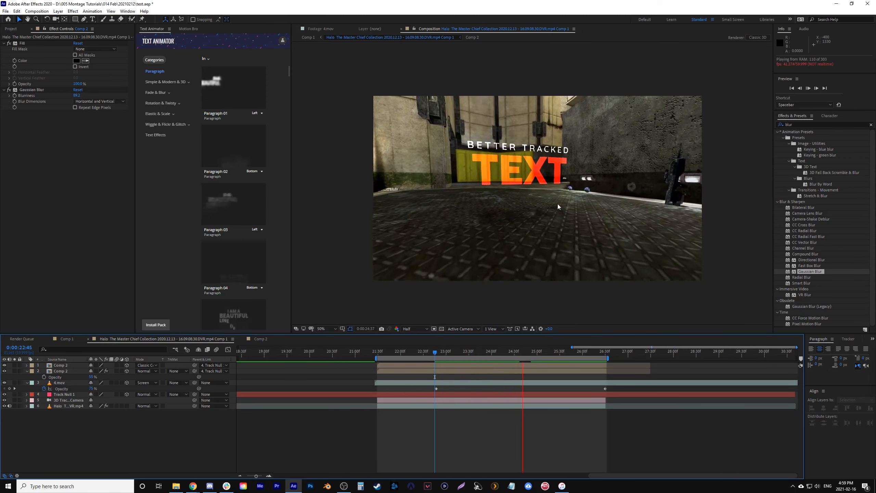
{"action": "mouse_move", "coordinate": [435, 354]}
{"action": "left_mouse_down"}
{"action": "mouse_move", "coordinate": [407, 356]}
{"action": "mouse_move", "coordinate": [433, 358]}
{"action": "left_mouse_up"}
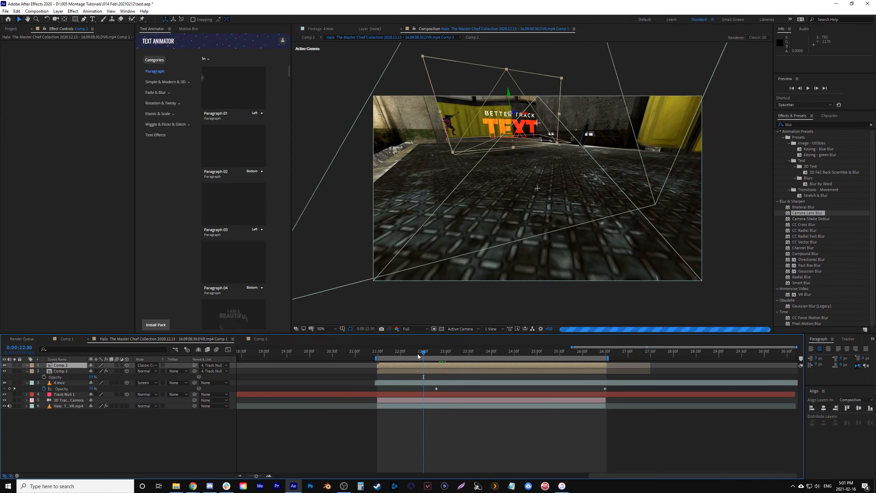
- Create an adjustment layer above the titles and place the 4.mov dust layer above it
{"action": "left_click", "coordinate": [58, 11]}
{"action": "mouse_move", "coordinate": [137, 19]}
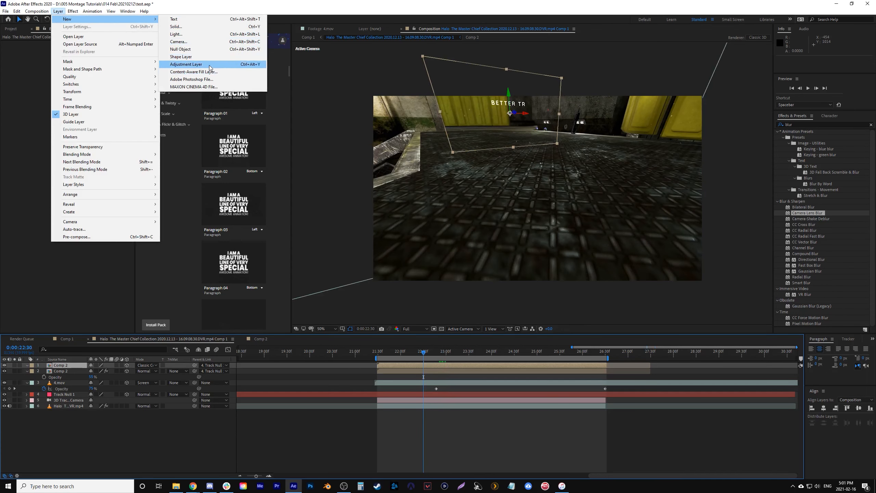
{"action": "left_click", "coordinate": [211, 65]}
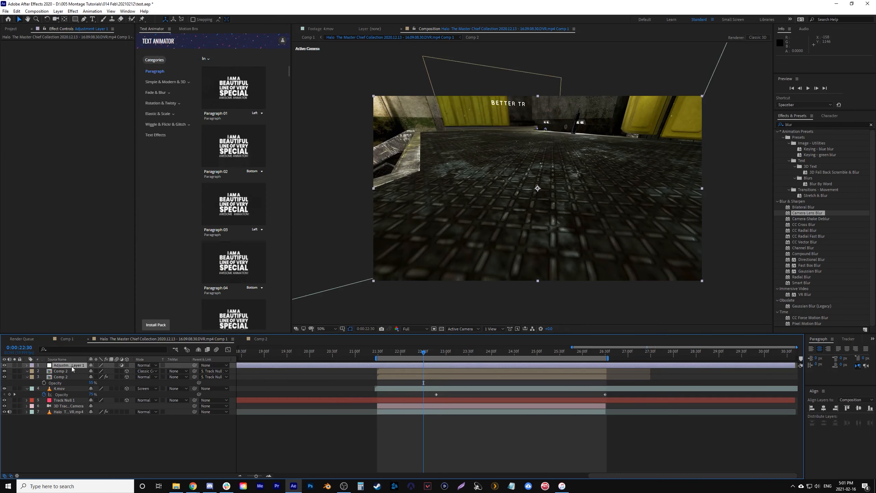
{"action": "mouse_move", "coordinate": [61, 389]}
{"action": "left_mouse_down"}
{"action": "mouse_move", "coordinate": [71, 368]}
{"action": "mouse_move", "coordinate": [73, 377]}
{"action": "left_mouse_up"}
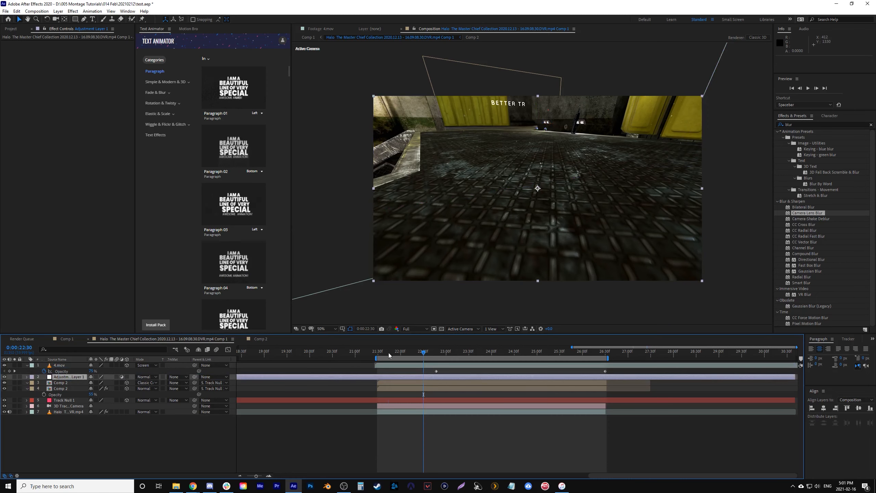
- Draw a rectangular mask over the upper background on the adjustment layer at 0:00:21:29, raising its lower corners to a slanted edge
{"action": "left_click", "coordinate": [377, 352]}
{"action": "key", "text": "q"}
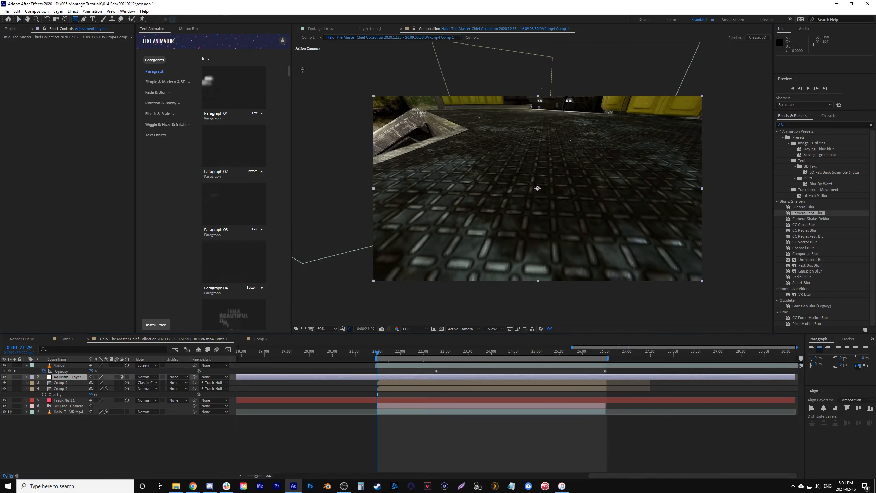
{"action": "mouse_move", "coordinate": [351, 80]}
{"action": "left_mouse_down"}
{"action": "mouse_move", "coordinate": [678, 215]}
{"action": "mouse_move", "coordinate": [733, 204]}
{"action": "left_mouse_up"}
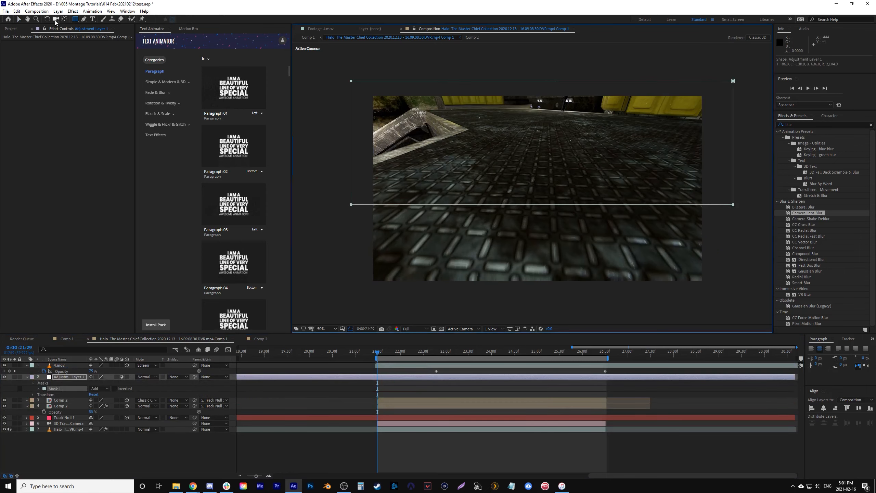
{"action": "left_click", "coordinate": [19, 20]}
{"action": "left_click_drag", "start_coordinate": [733, 204], "coordinate": [714, 140]}
{"action": "left_click_drag", "start_coordinate": [351, 205], "coordinate": [354, 170]}
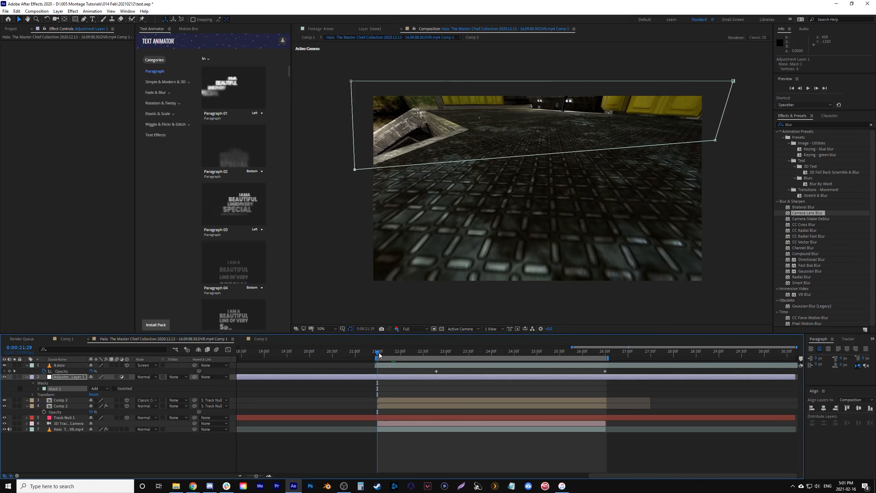
- Keyframe the adjustment layer's mask path from 0:00:21:29, reshaping its lower edge at 0:00:22:53 and moving that edge down at 0:00:24:15
{"action": "left_click", "coordinate": [38, 388]}
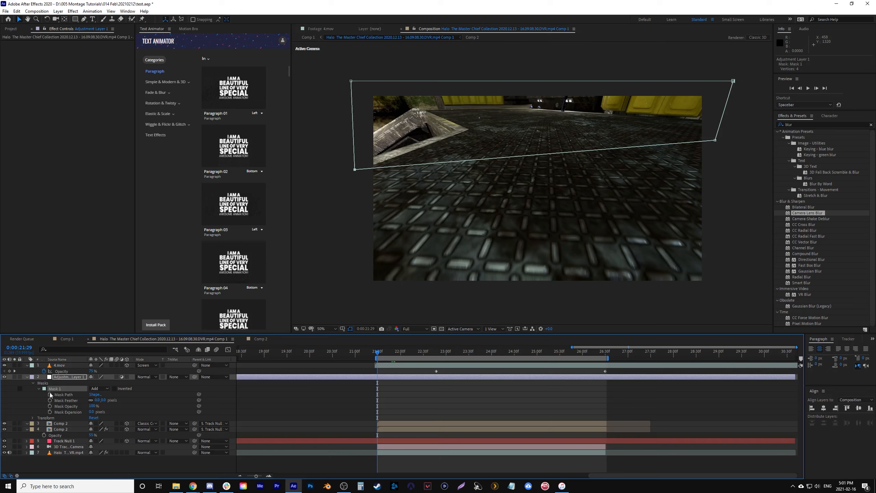
{"action": "left_click_drag", "start_coordinate": [388, 356], "coordinate": [441, 356]}
{"action": "left_click", "coordinate": [715, 140]}
{"action": "left_click_drag", "start_coordinate": [716, 141], "coordinate": [727, 183]}
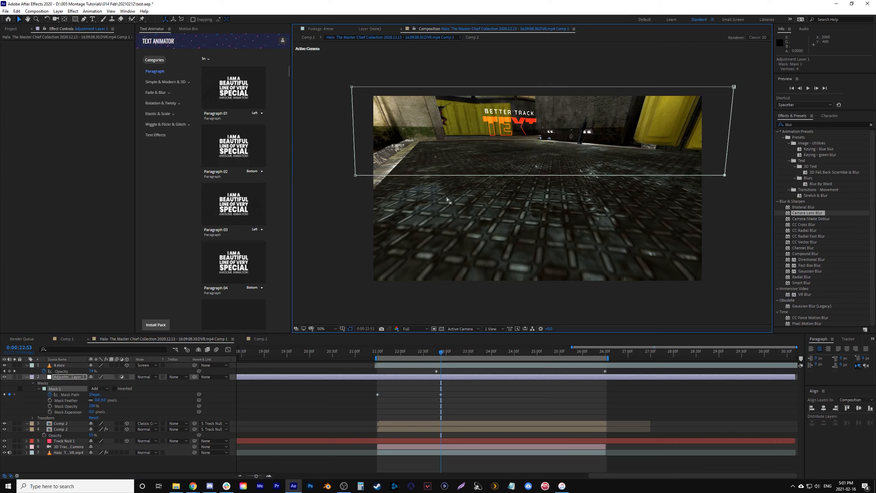
{"action": "left_click_drag", "start_coordinate": [360, 176], "coordinate": [361, 165]}
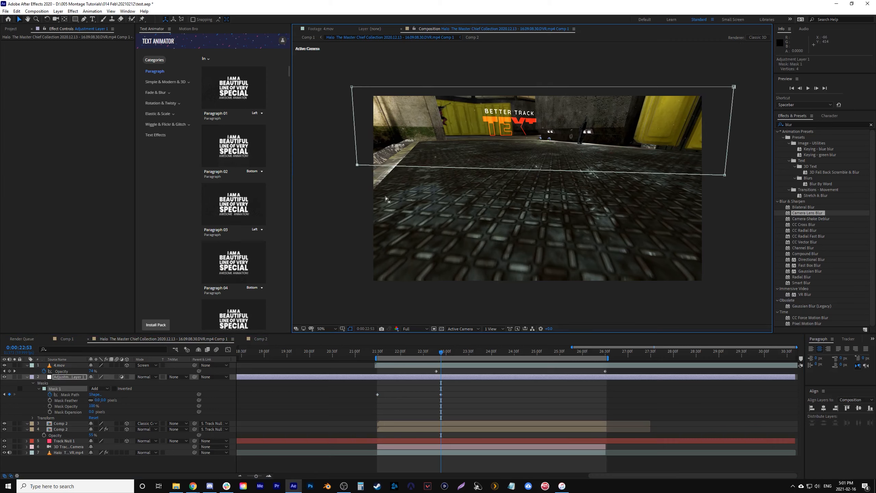
{"action": "left_click_drag", "start_coordinate": [446, 352], "coordinate": [503, 365]}
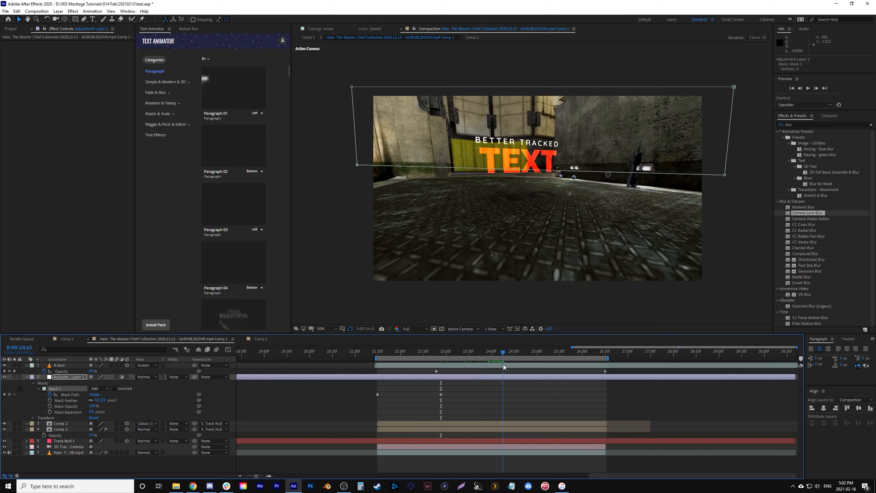
{"action": "left_click_drag", "start_coordinate": [523, 170], "coordinate": [523, 206]}
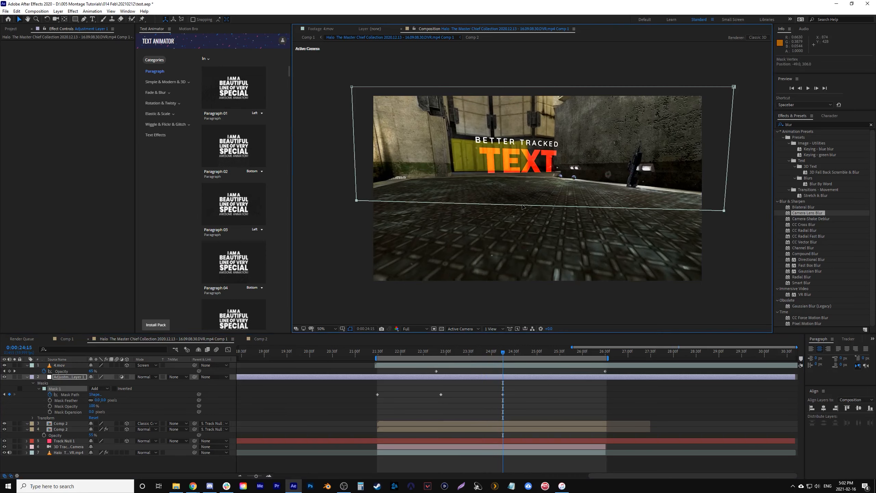
- Return to 0:00:21:29 and apply the Camera Lens Blur effect to the masked adjustment layer
{"action": "left_click", "coordinate": [381, 352]}
{"action": "left_click", "coordinate": [410, 375]}
{"action": "left_click_drag", "start_coordinate": [788, 214], "coordinate": [398, 376]}
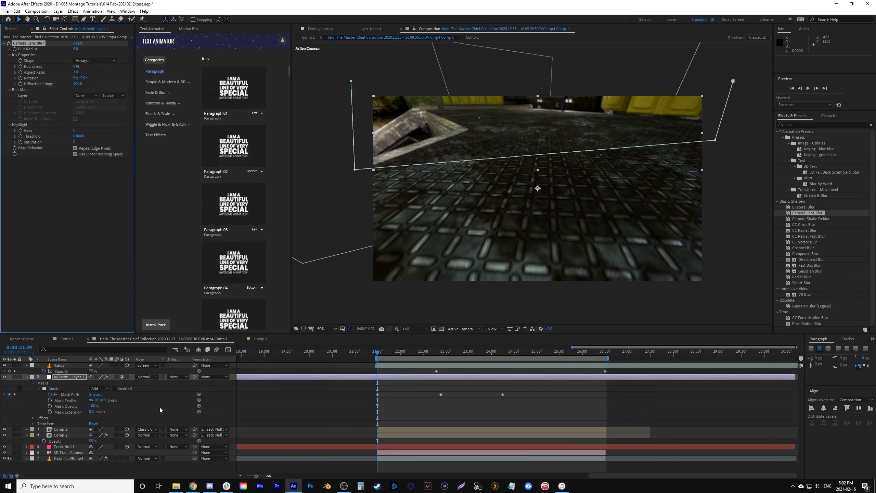
- Feather the adjustment layer's mask by 65 pixels, then increase the feather to 100 pixels
{"action": "left_click", "coordinate": [346, 208]}
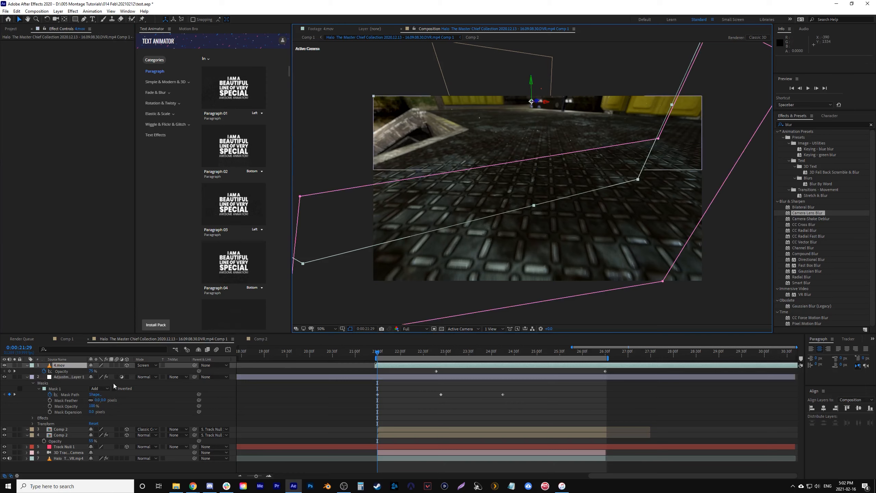
{"action": "left_click", "coordinate": [104, 399]}
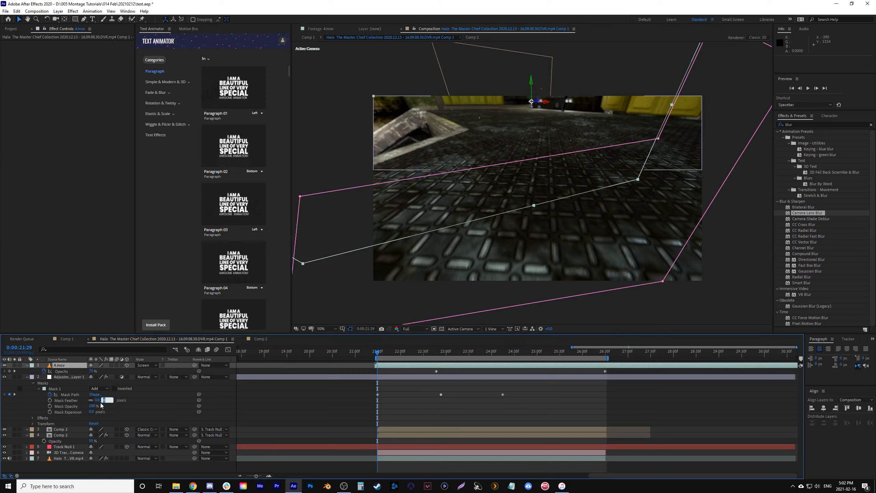
{"action": "type", "text": "65"}
{"action": "key", "text": "Return"}
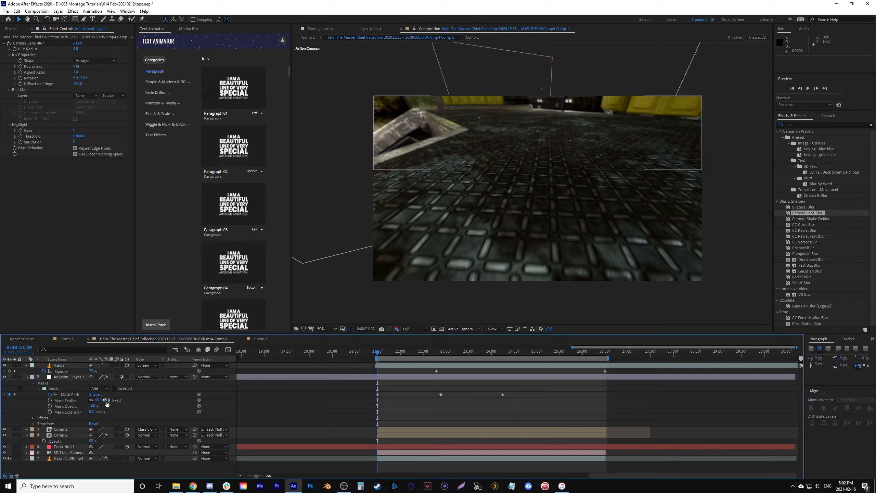
{"action": "key", "text": "Return"}
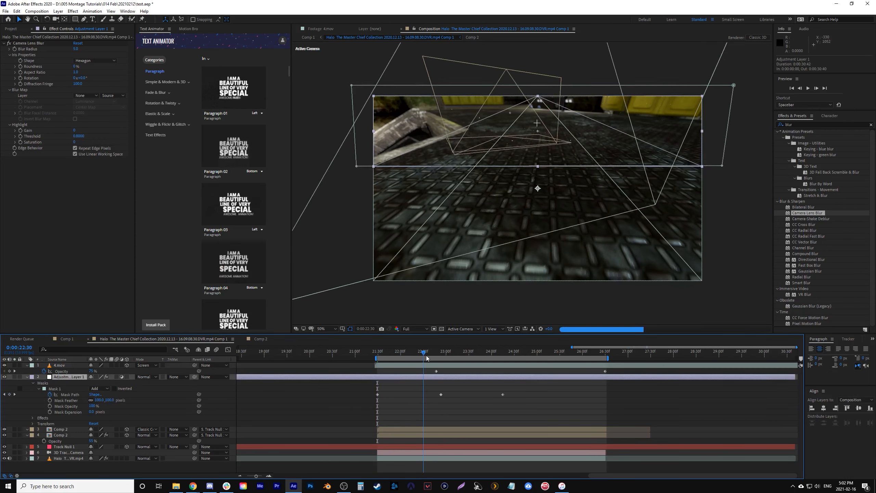
- Lower the adjustment layer mask's bottom-left corner at 0:00:22:53, then delete the first mask path keyframe at 0:00:21:29
{"action": "left_click", "coordinate": [426, 353]}
{"action": "left_click_drag", "start_coordinate": [425, 353], "coordinate": [440, 353]}
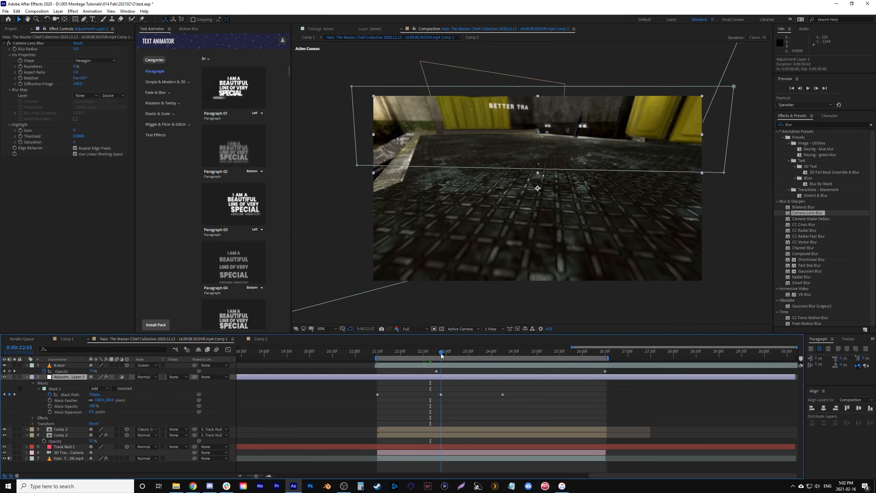
{"action": "left_click_drag", "start_coordinate": [357, 166], "coordinate": [355, 208]}
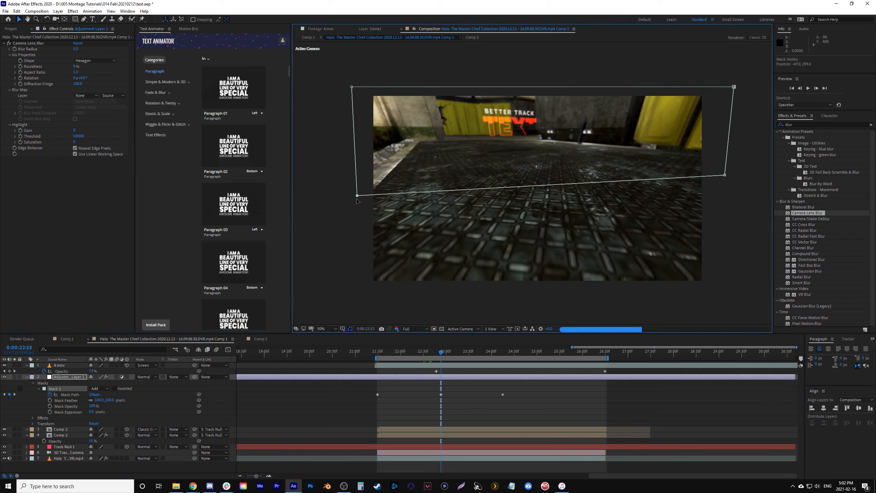
{"action": "left_click", "coordinate": [377, 395]}
- Move the adjustment layer mask's bottom-left corner down at the 0:00:24:15 keyframe to level its lower edge, then deselect the mask
{"action": "left_click_drag", "start_coordinate": [444, 352], "coordinate": [498, 358]}
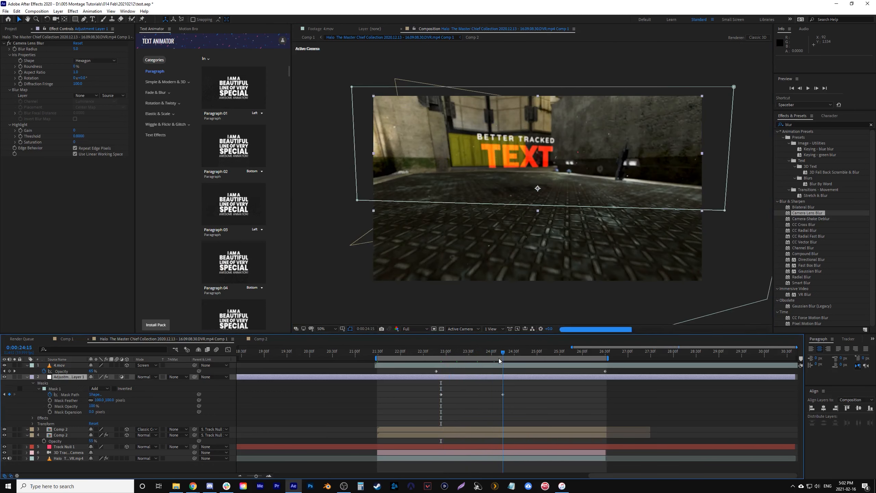
{"action": "left_click", "coordinate": [357, 208]}
{"action": "left_click_drag", "start_coordinate": [357, 208], "coordinate": [356, 210]}
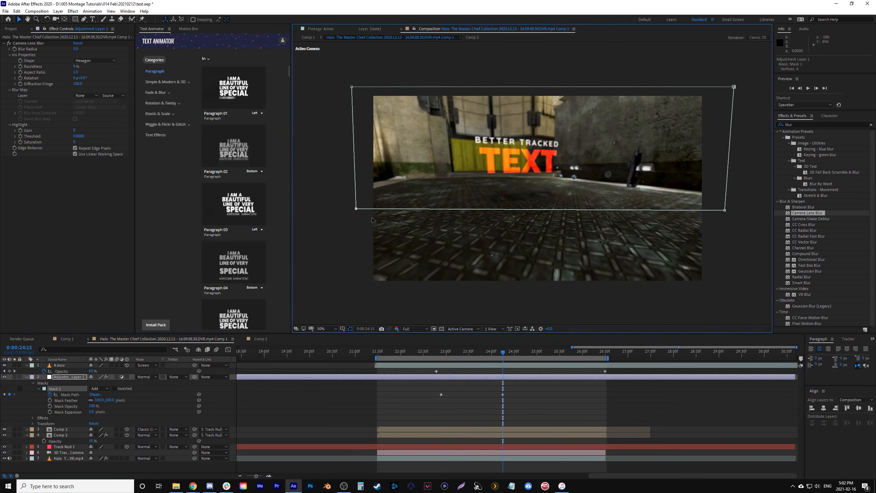
{"action": "left_click", "coordinate": [346, 286]}
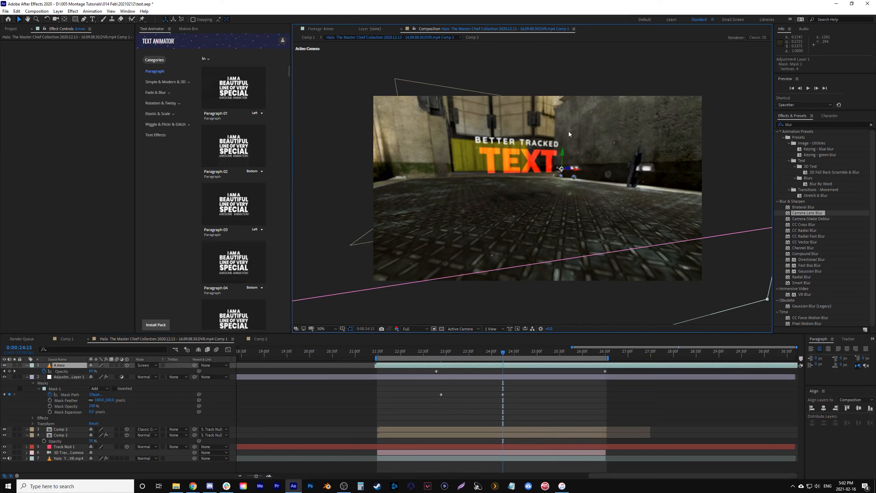
- Review the mask between its keyframes, then add a Camera Lens Blur Radius keyframe on the adjustment layer at 0:00:22:53
{"action": "left_click", "coordinate": [443, 351]}
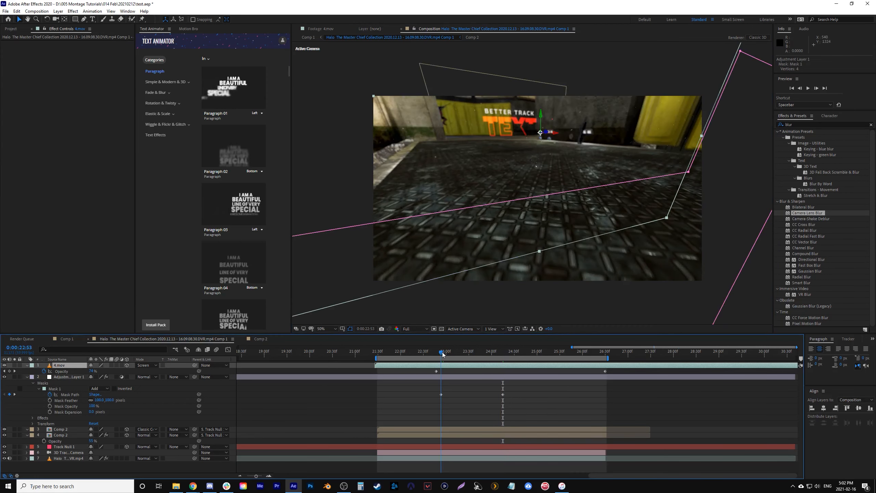
{"action": "left_click_drag", "start_coordinate": [443, 353], "coordinate": [493, 364]}
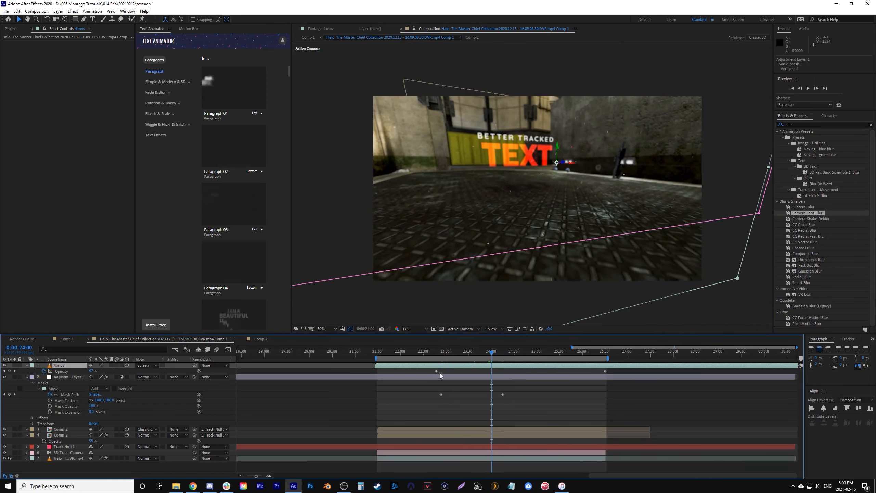
{"action": "left_click", "coordinate": [453, 377]}
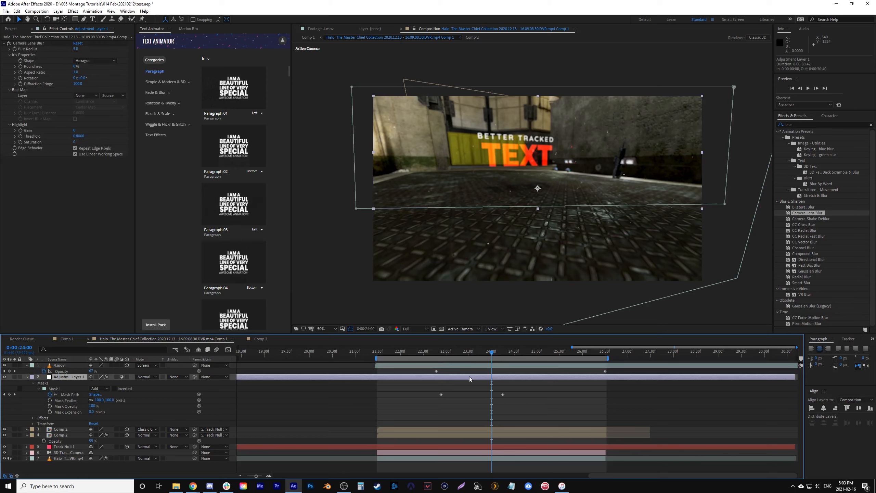
{"action": "left_click", "coordinate": [445, 354], "text": "shift"}
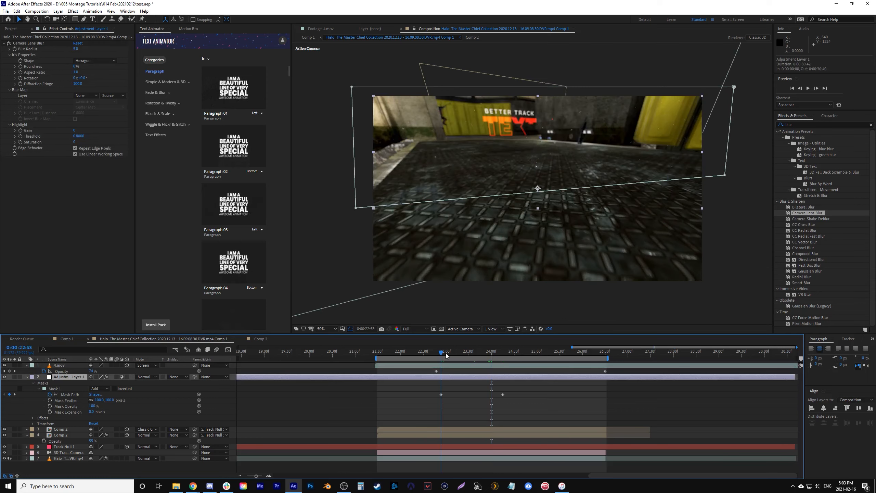
{"action": "left_click", "coordinate": [14, 49]}
- Keyframe the adjustment layer's Blur Radius to 0 at 0:00:24:08, then move that keyframe to 0:00:24:31
{"action": "left_click", "coordinate": [498, 358]}
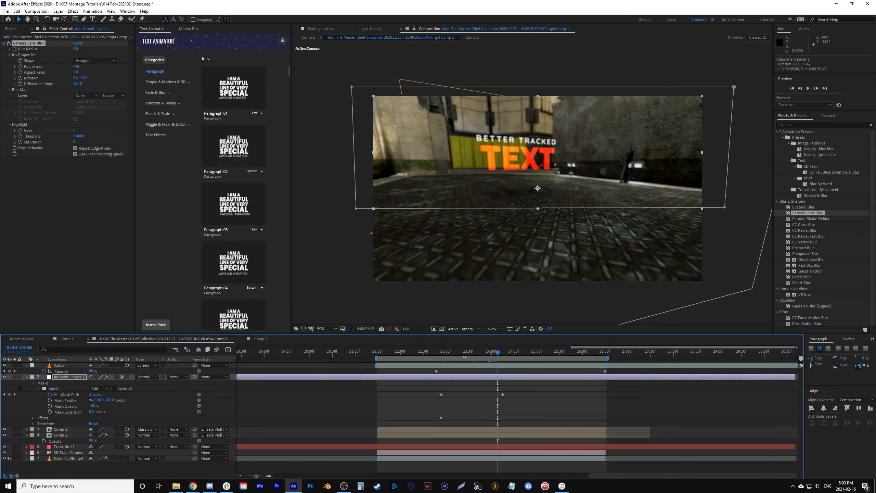
{"action": "left_click_drag", "start_coordinate": [75, 49], "coordinate": [51, 52]}
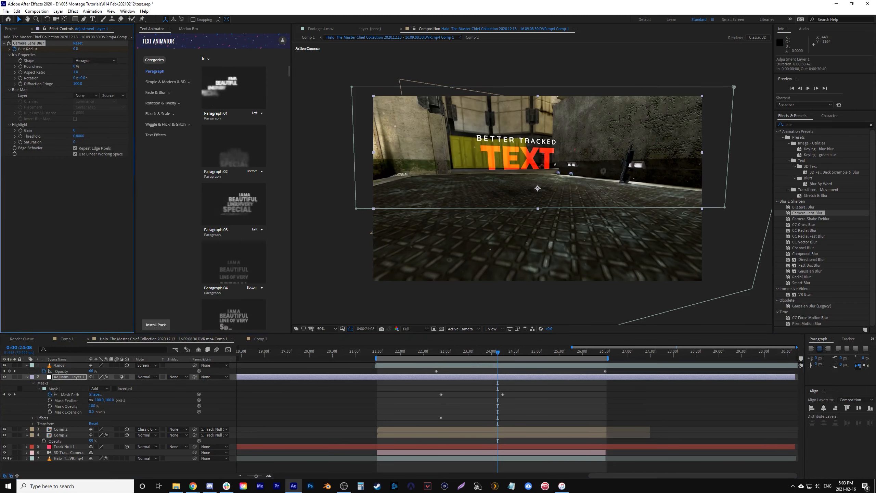
{"action": "key", "text": "u"}
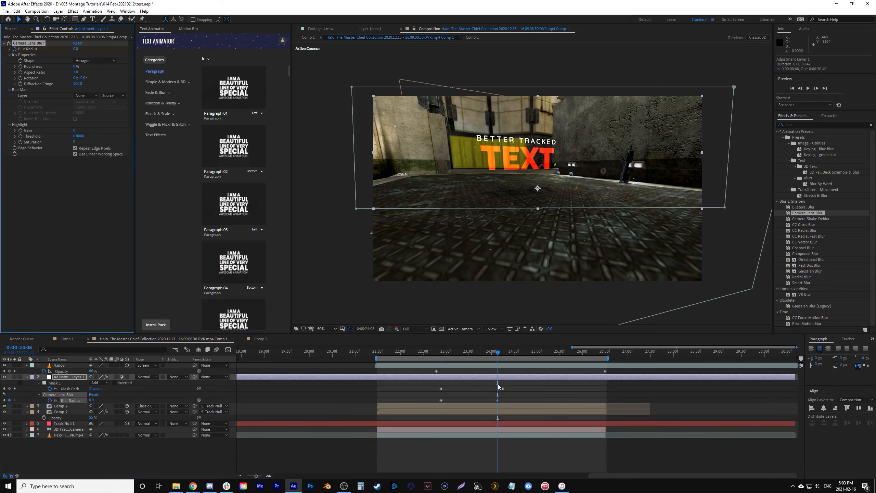
{"action": "left_click_drag", "start_coordinate": [497, 401], "coordinate": [515, 400]}
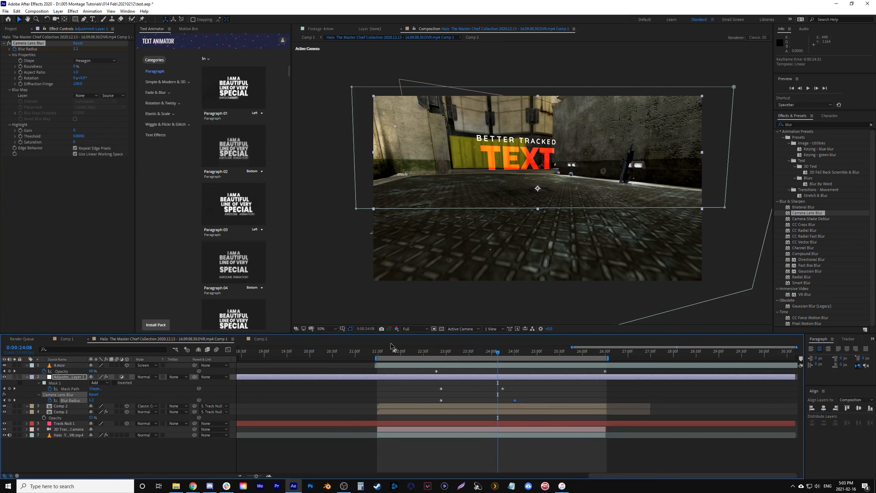
- Set the preview resolution to Half and play back the composition from 0:00:21:29
{"action": "left_click", "coordinate": [421, 327]}
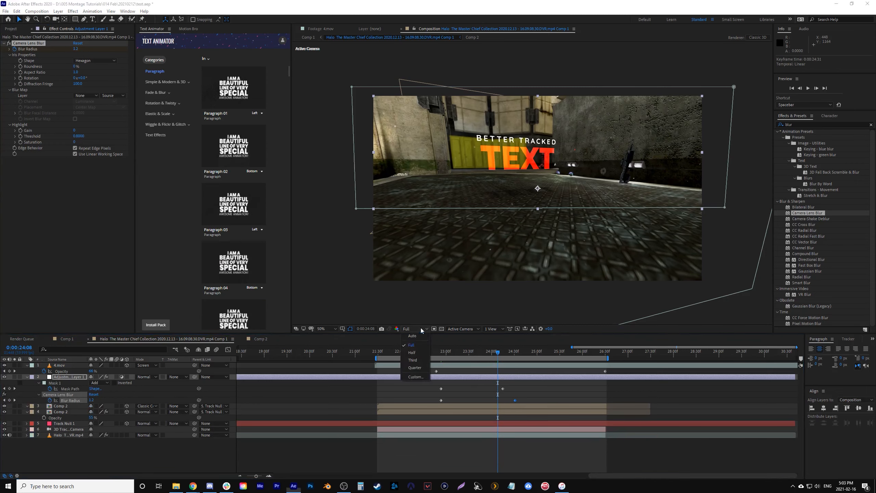
{"action": "left_click", "coordinate": [415, 352]}
{"action": "left_click", "coordinate": [377, 351]}
{"action": "key", "text": "space"}
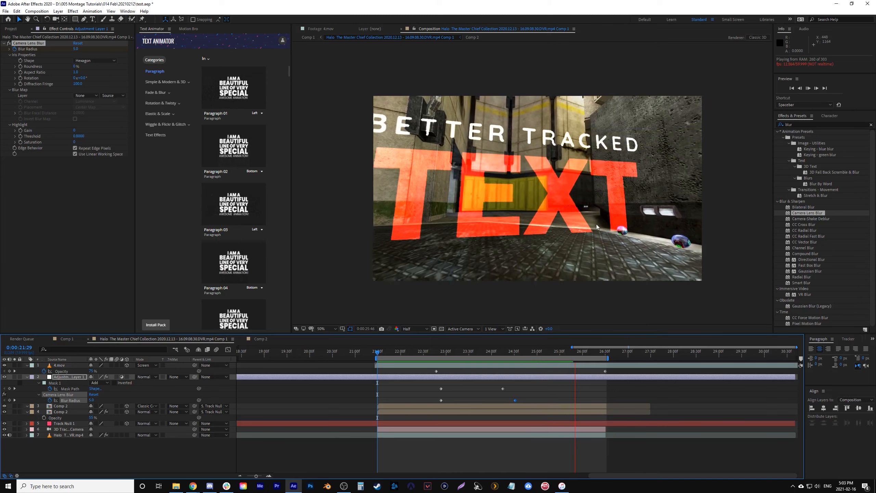
- Temporarily hide the upper Comp 2 title layer at 0:00:25:29 to compare the shot without it, then show it again
{"action": "left_click", "coordinate": [541, 355]}
{"action": "left_click_drag", "start_coordinate": [551, 360], "coordinate": [560, 363]}
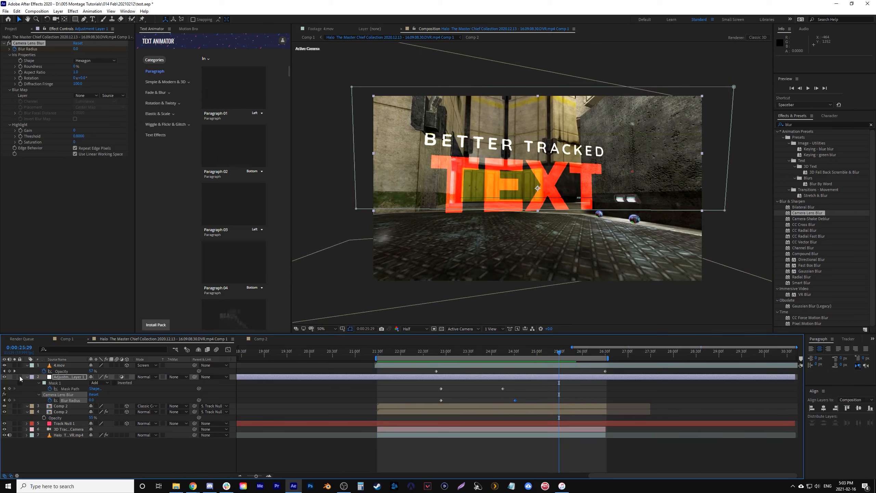
{"action": "left_click", "coordinate": [5, 406]}
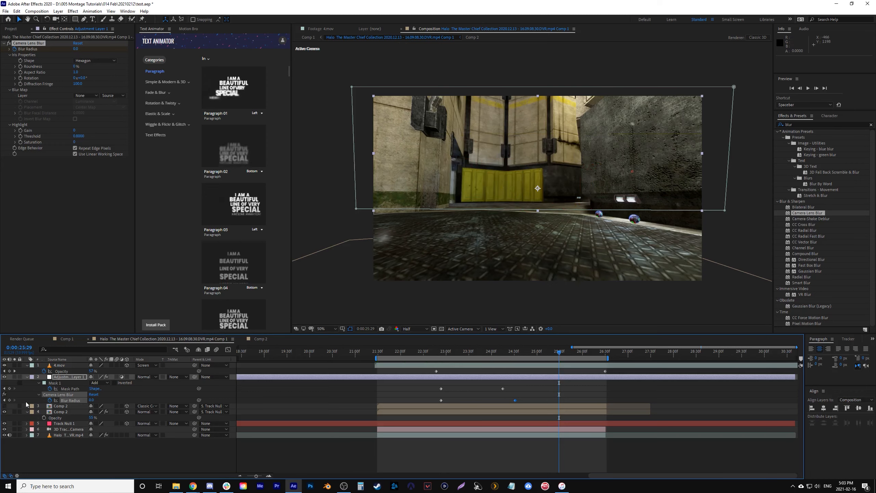
{"action": "left_click", "coordinate": [51, 451]}
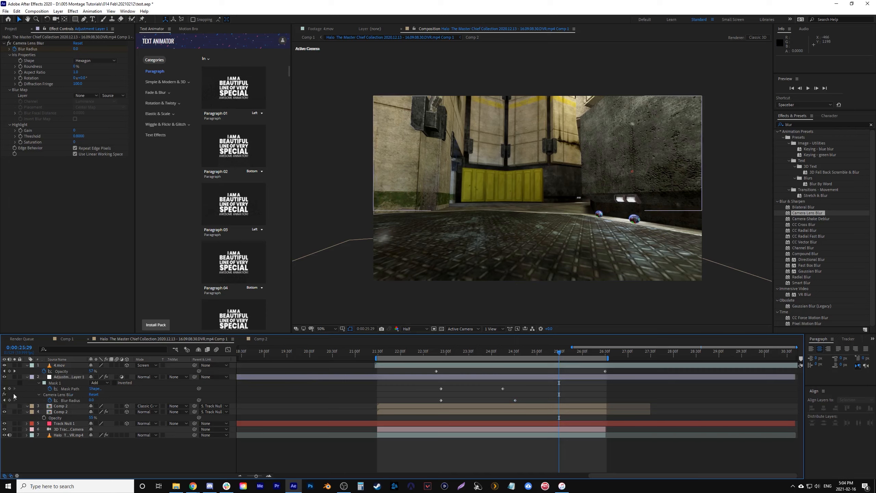
{"action": "left_click", "coordinate": [4, 406]}
- Play back the composition from 0:00:21:59 and scrub through the title reveal to 0:00:24:40
{"action": "left_click", "coordinate": [398, 346]}
{"action": "key", "text": "space"}
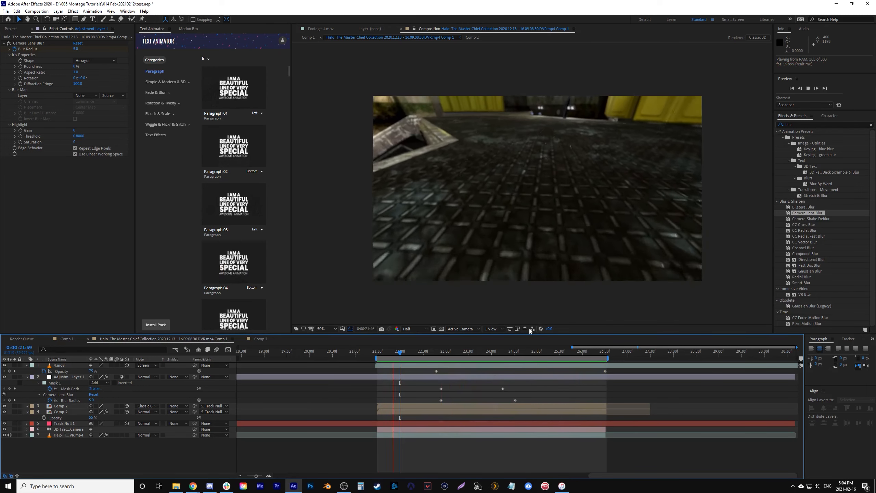
{"action": "left_click_drag", "start_coordinate": [442, 354], "coordinate": [523, 356]}
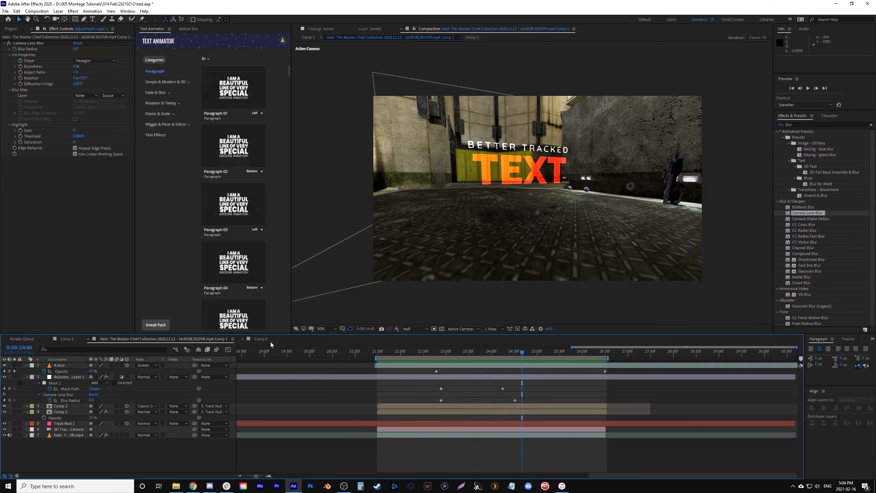
- Open Comp 2 and review the TEXT layer at 0:00:01:59 with its blending mode and track matte options
{"action": "left_click", "coordinate": [261, 339]}
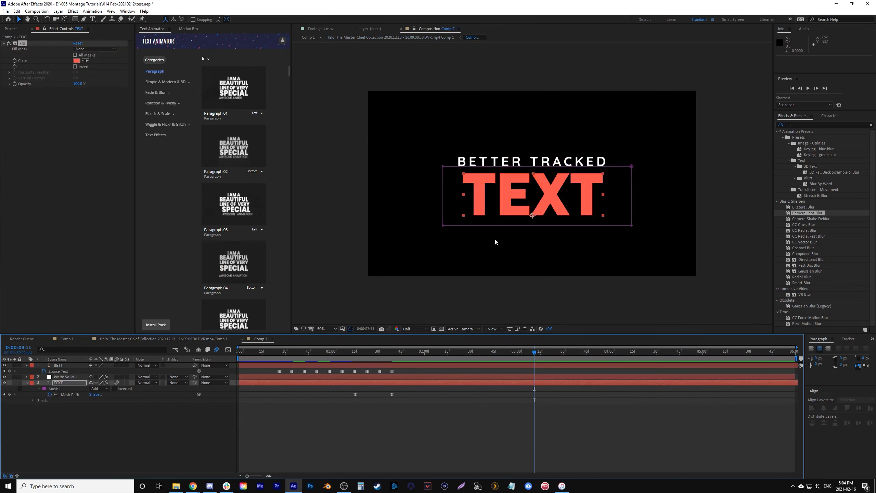
{"action": "left_click_drag", "start_coordinate": [349, 350], "coordinate": [423, 355]}
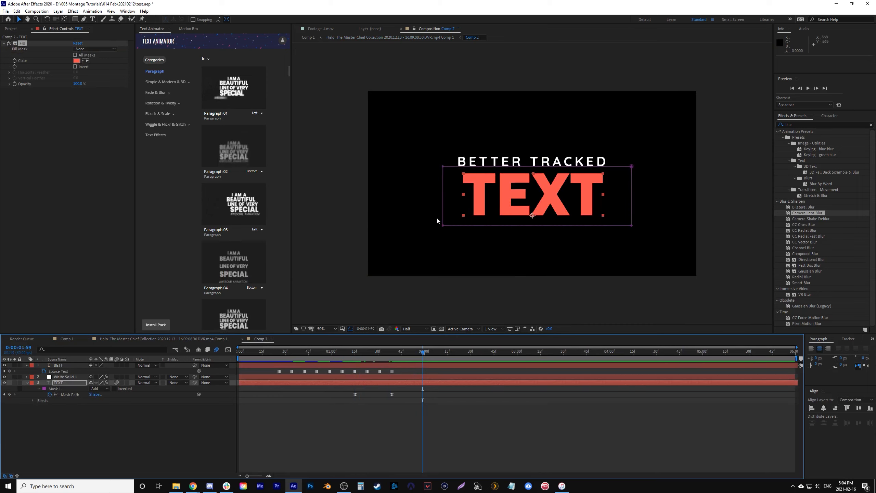
{"action": "left_click", "coordinate": [148, 382]}
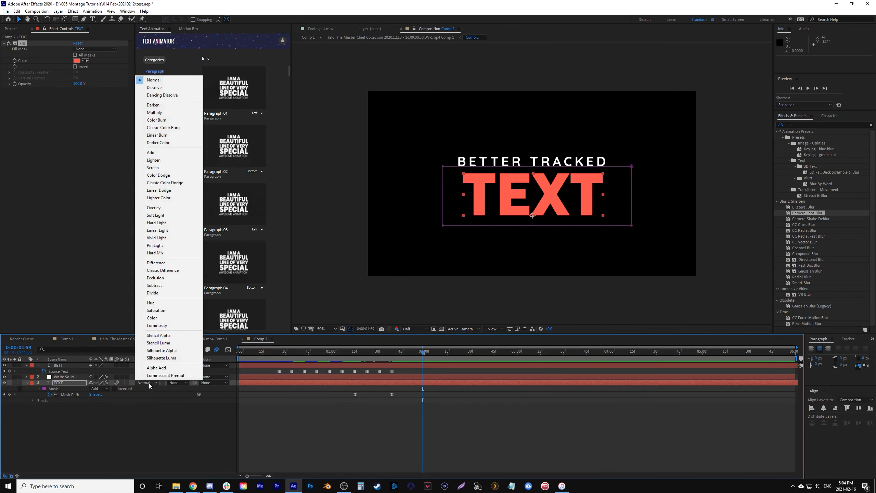
{"action": "left_click", "coordinate": [153, 418]}
{"action": "left_click", "coordinate": [179, 382]}
{"action": "left_click", "coordinate": [116, 427]}
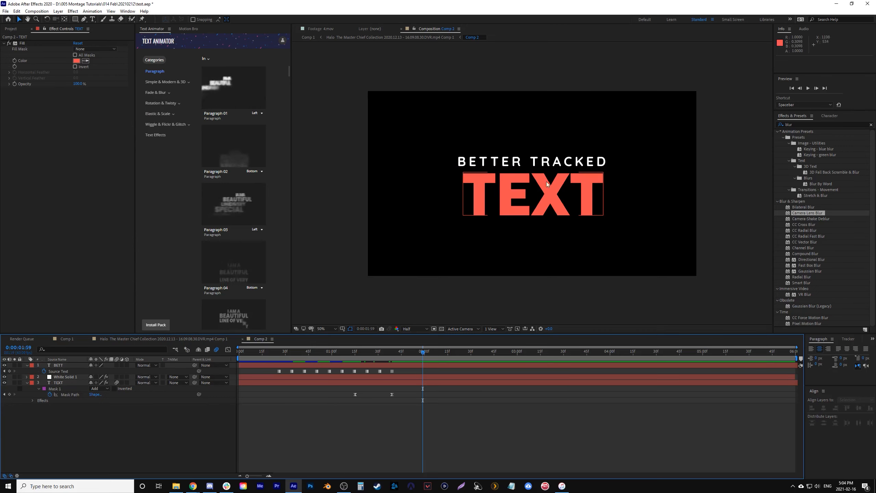
- Return to the Halo gameplay composition, search the effects for noise, and apply the Noise effect to the upper Comp 2 title layer
{"action": "left_click", "coordinate": [871, 125]}
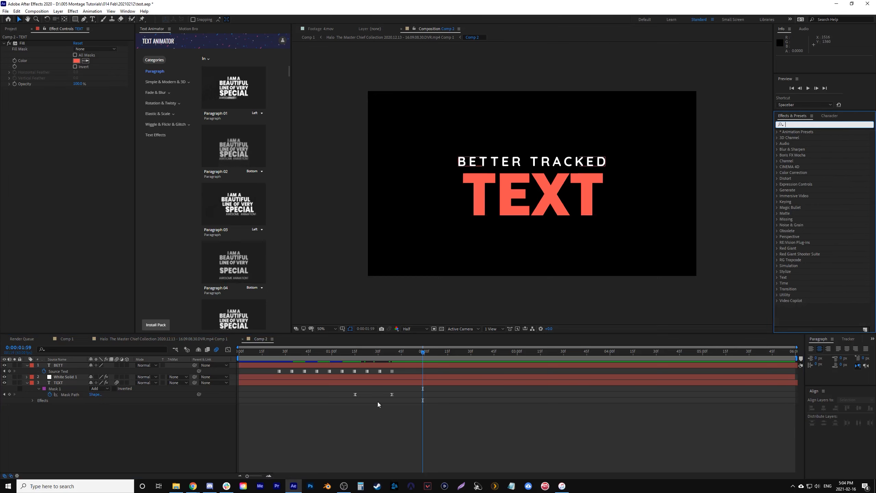
{"action": "left_click", "coordinate": [203, 337]}
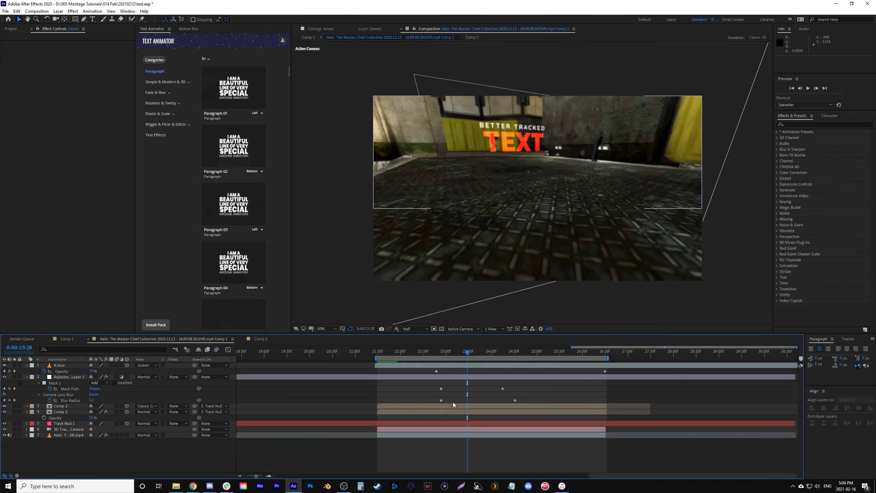
{"action": "left_click", "coordinate": [456, 407]}
{"action": "left_click_drag", "start_coordinate": [502, 351], "coordinate": [546, 358]}
{"action": "left_click", "coordinate": [787, 125]}
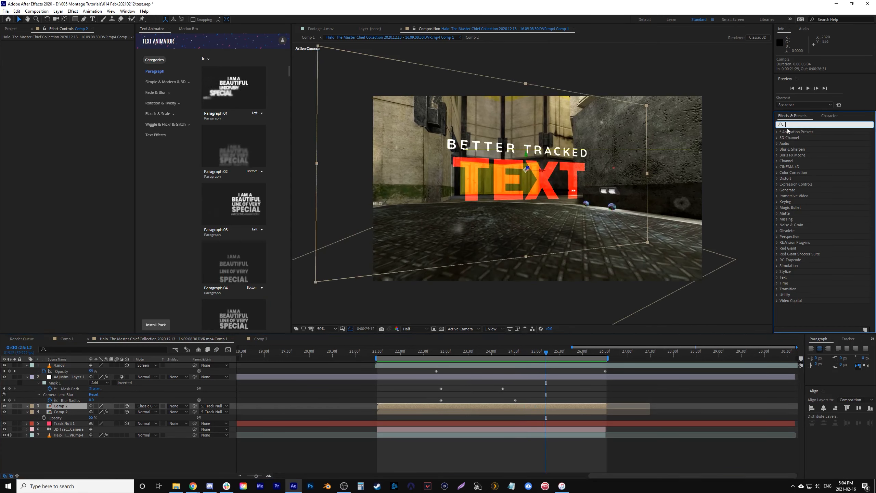
{"action": "type", "text": "no"}
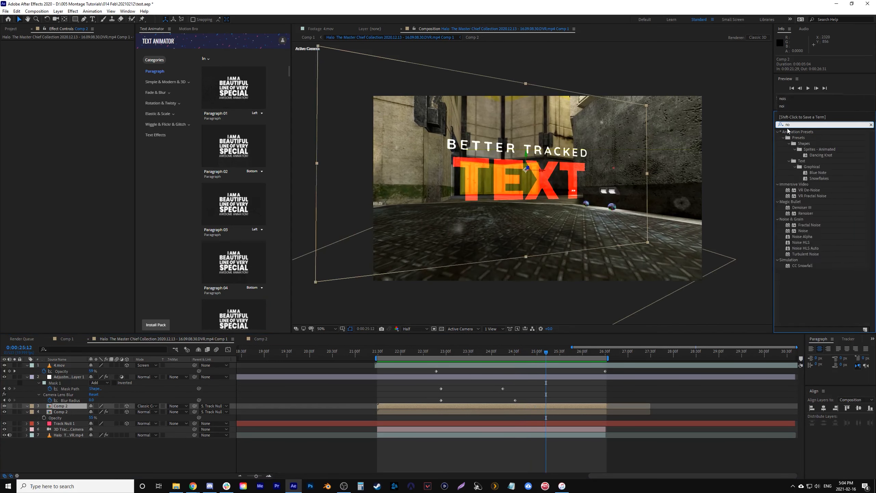
{"action": "type", "text": "ise"}
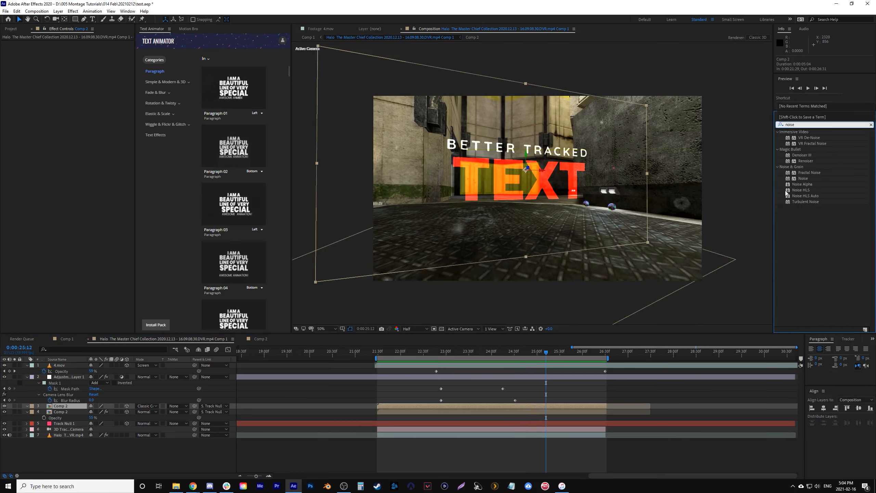
{"action": "left_click_drag", "start_coordinate": [793, 182], "coordinate": [545, 408]}
- Increase the Noise effect's Amount of Noise on the title layer while inspecting the text up close
{"action": "key", "text": "period"}
{"action": "left_click", "coordinate": [76, 49]}
{"action": "type", "text": "40"}
{"action": "left_click", "coordinate": [87, 164]}
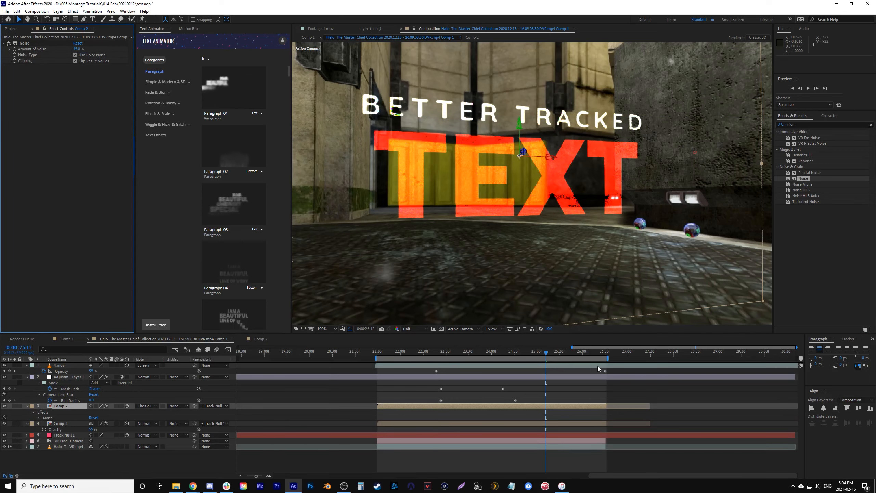
- Play back the noisy title from 0:00:23:54 and inspect its texture through 0:00:25:19
{"action": "left_click", "coordinate": [487, 351]}
{"action": "key", "text": "space"}
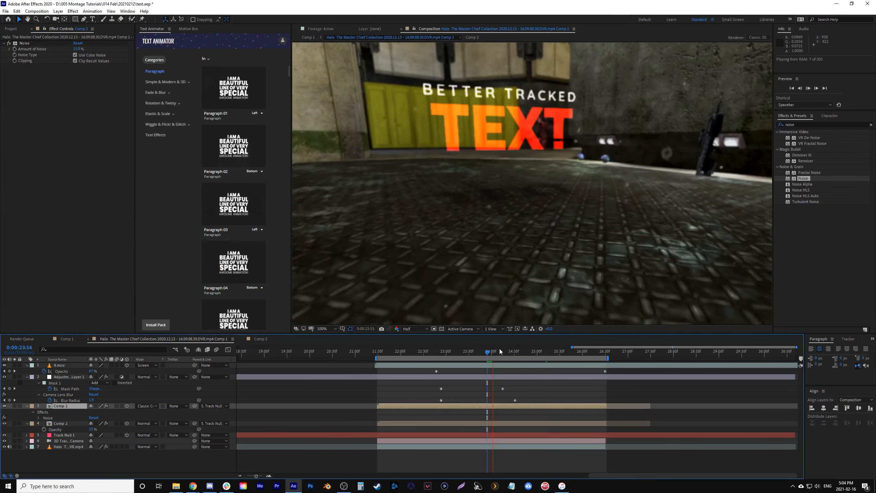
{"action": "left_click", "coordinate": [540, 352]}
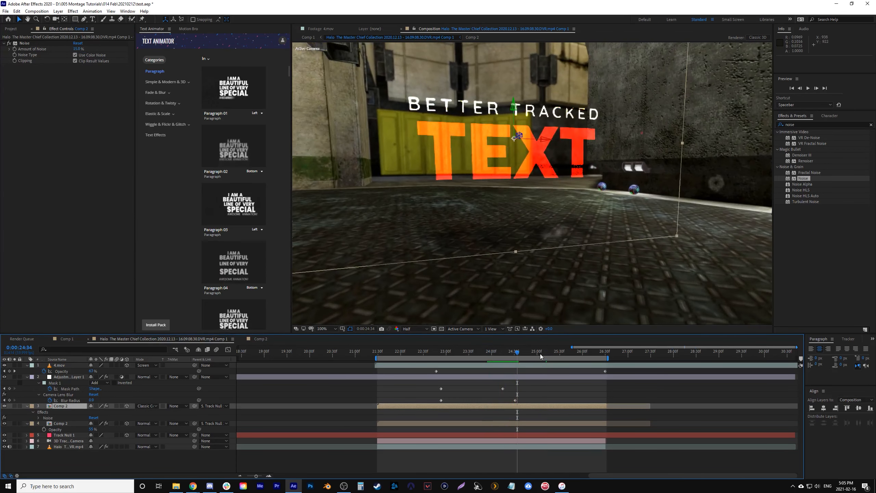
{"action": "key", "text": "space"}
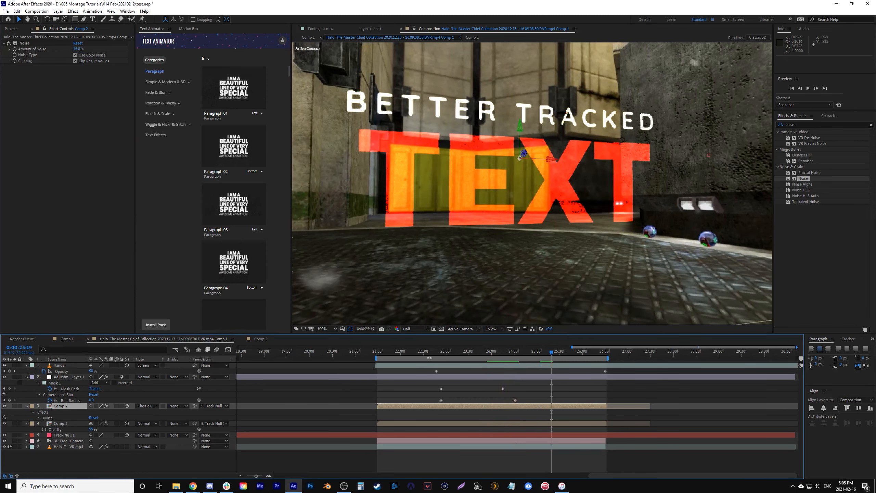
- Return the preview to the whole frame at Full resolution and move to 0:00:24:38
{"action": "key", "text": "comma"}
{"action": "key", "text": "comma"}
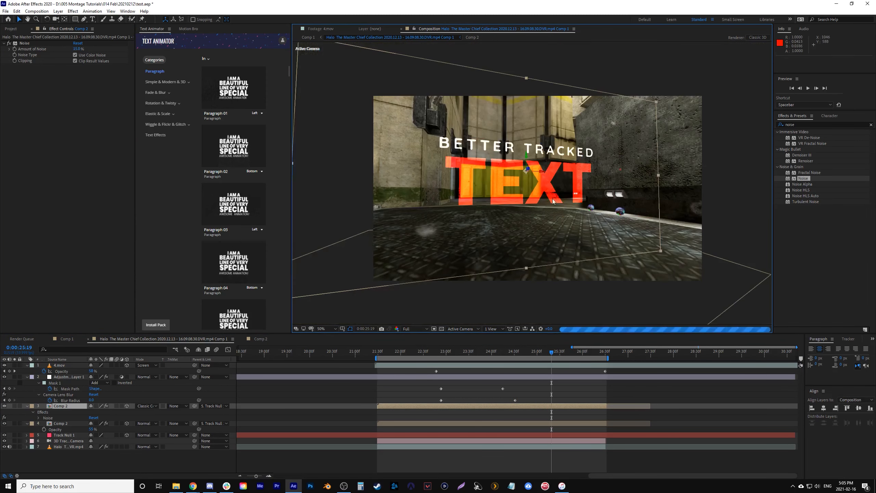
{"action": "left_click", "coordinate": [528, 352]}
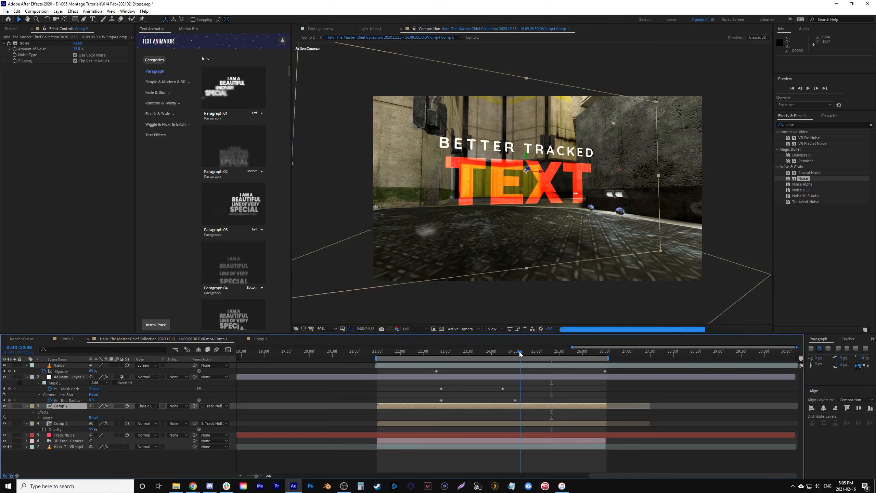
- Play back the noisy title in the Halo composition from 0:00:24:38 and again from 0:00:24:17
{"action": "key", "text": "space"}
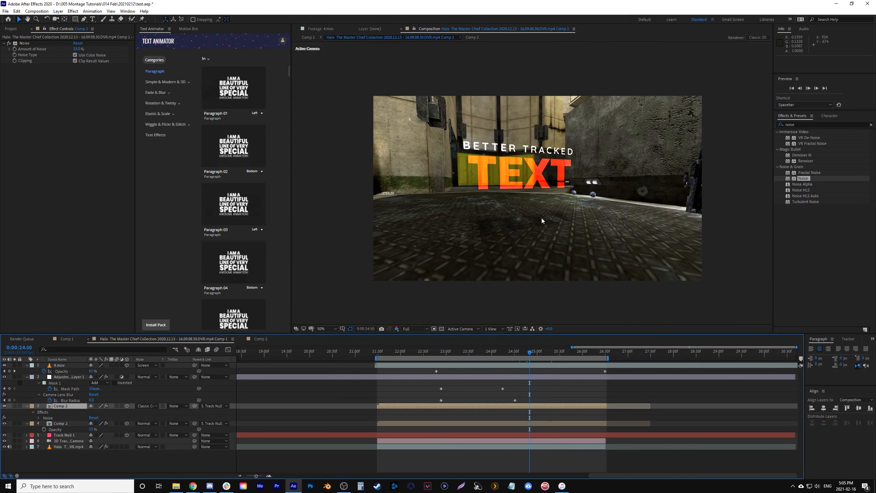
{"action": "left_click", "coordinate": [503, 353]}
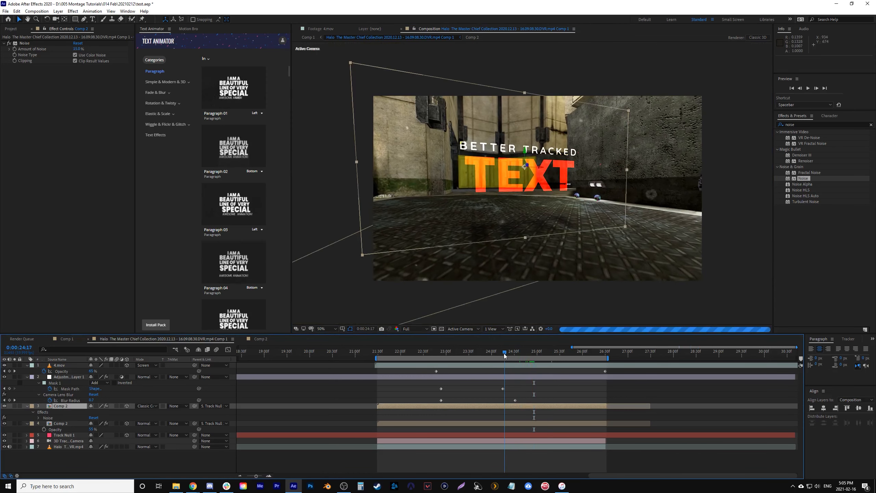
{"action": "key", "text": "space"}
{"action": "key", "text": "space"}
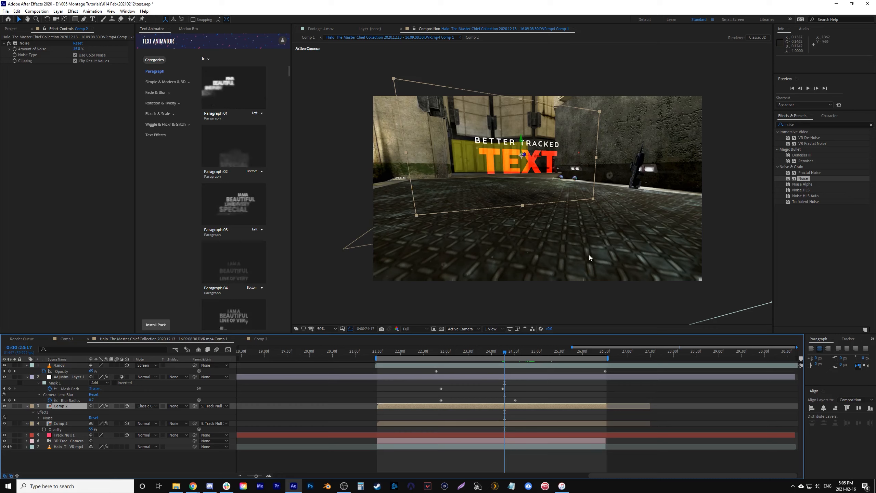
- Switch to Comp 1, play back the nested Halo clip, and return to its first frame
{"action": "left_click", "coordinate": [67, 339]}
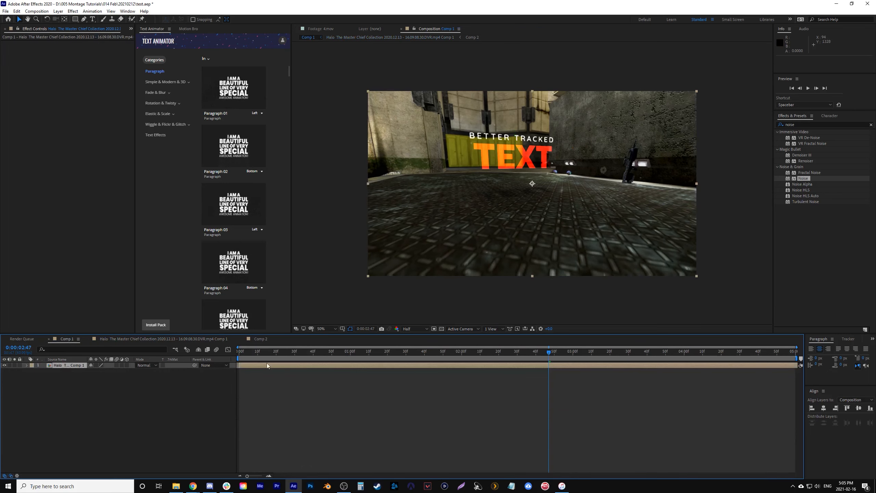
{"action": "key", "text": "space"}
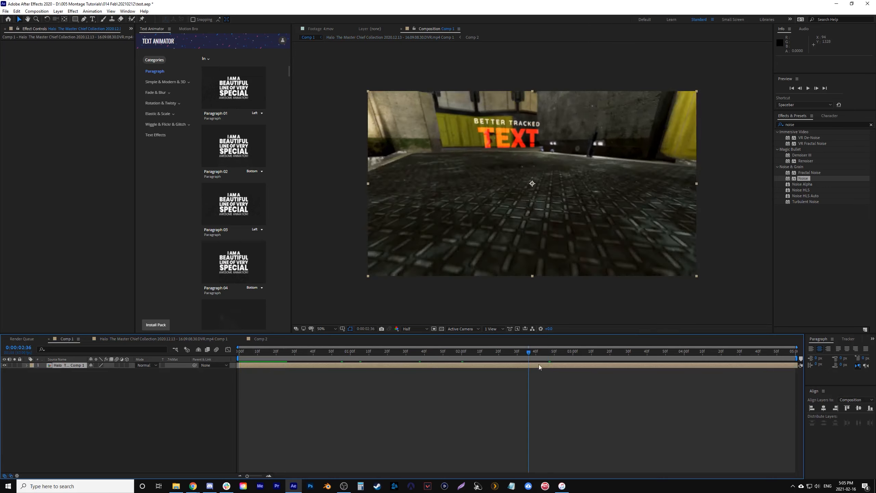
{"action": "left_click_drag", "start_coordinate": [544, 352], "coordinate": [224, 367]}
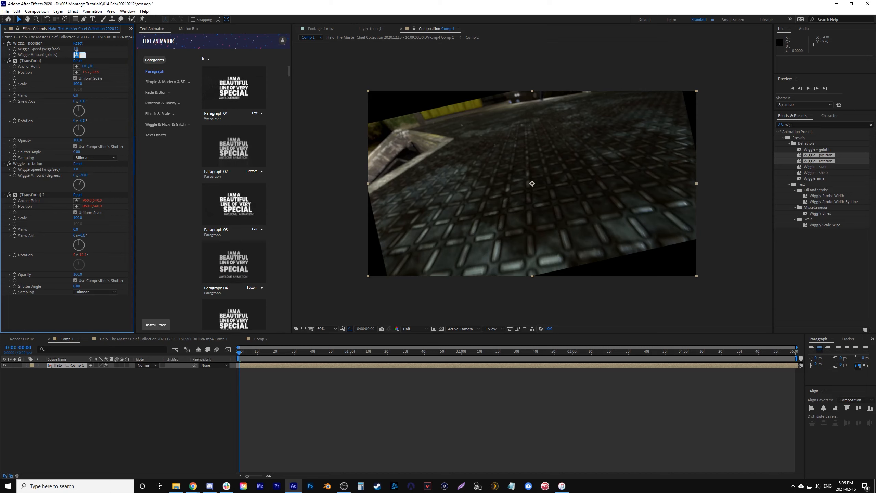
- Set the position wiggle amount to 10 pixels and the rotation wiggle to speed 0.5 and amount 2 degrees, and preview the shake
{"action": "key", "text": "Return"}
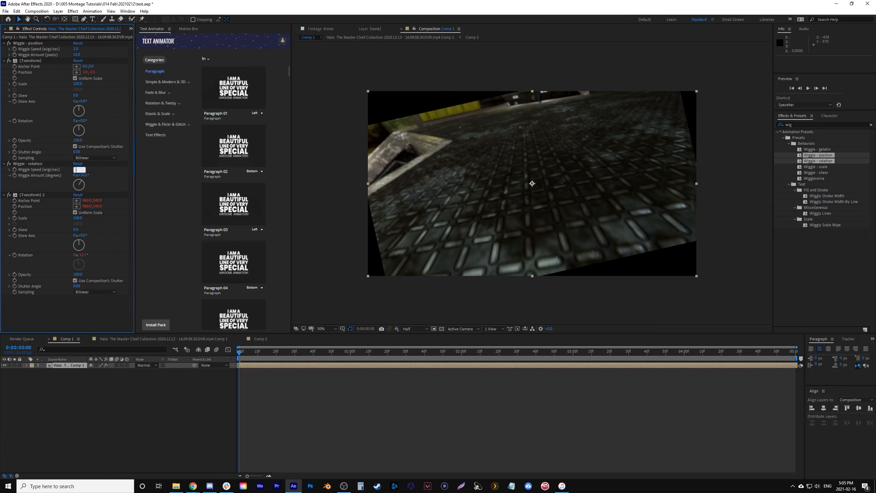
{"action": "left_click", "coordinate": [83, 176]}
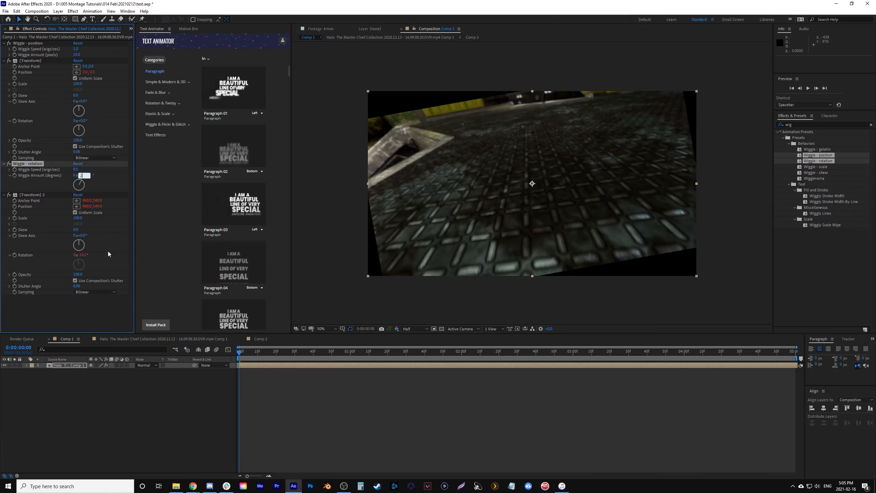
{"action": "left_click", "coordinate": [98, 315]}
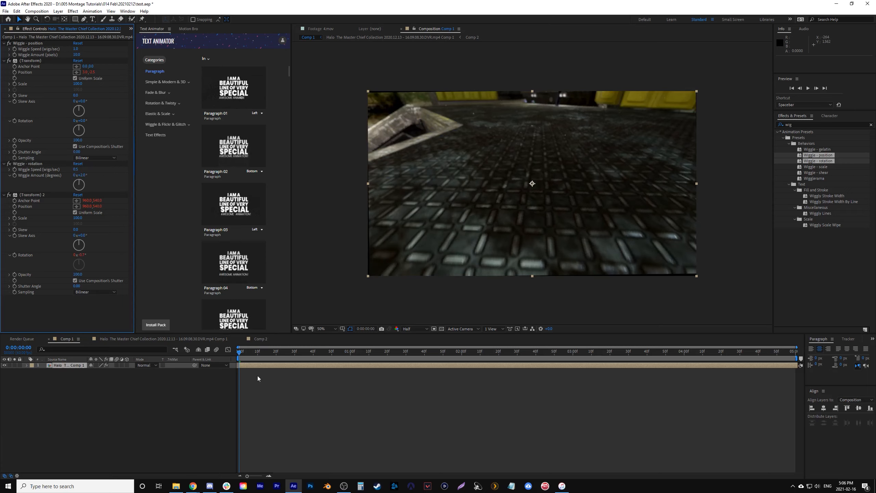
{"action": "key", "text": "space"}
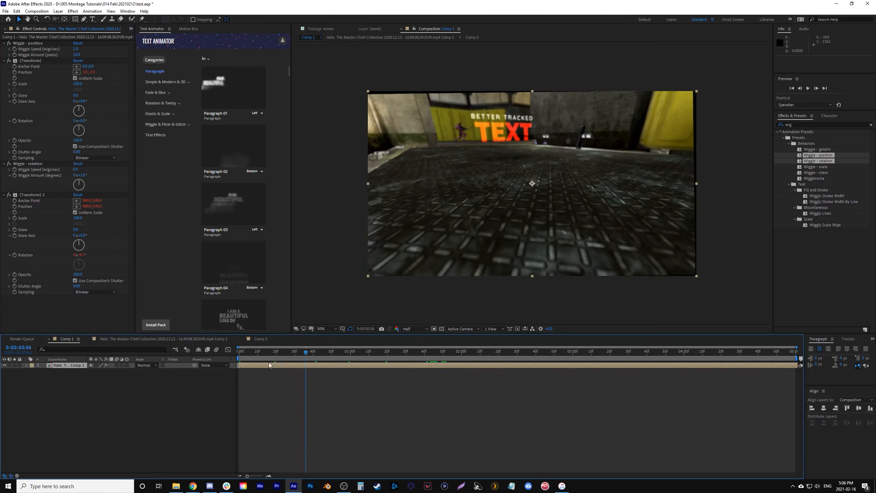
{"action": "key", "text": "space"}
- Keyframe the nested clip's Scale from 115% at the first frame to 110% at 0:00:04:59
{"action": "key", "text": "s"}
{"action": "left_click_drag", "start_coordinate": [111, 371], "coordinate": [122, 372]}
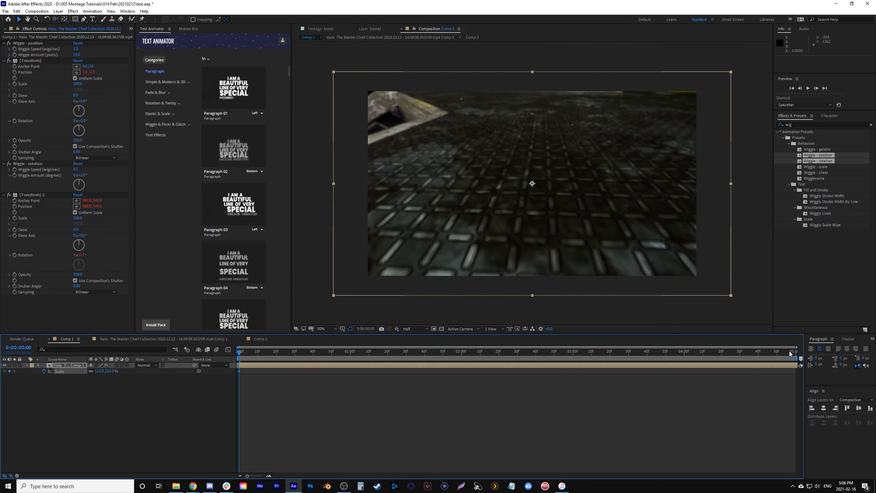
{"action": "left_click_drag", "start_coordinate": [790, 352], "coordinate": [807, 355]}
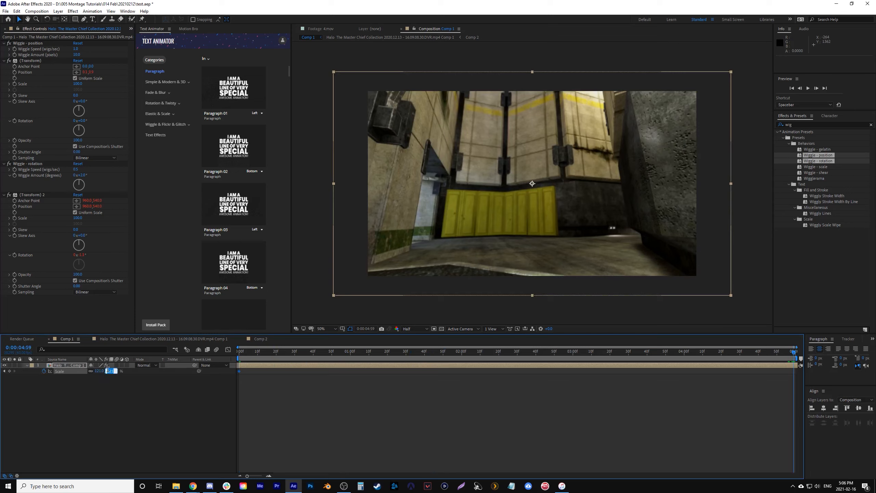
{"action": "left_click", "coordinate": [137, 395]}
{"action": "left_click_drag", "start_coordinate": [278, 350], "coordinate": [202, 375]}
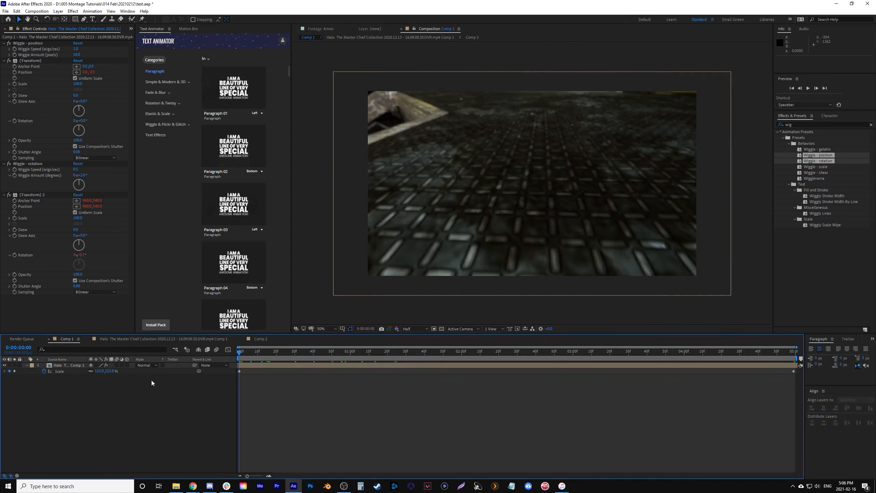
{"action": "type", "text": "15"}
{"action": "key", "text": "Return"}
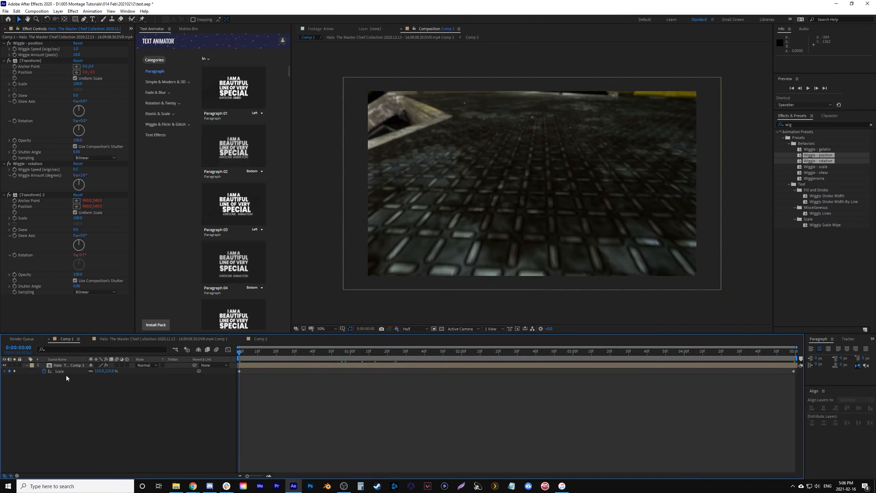
- Keyframe the nested clip's Rotation from -2° at the first frame to 1° at 0:00:04:59, and play back the result
{"action": "left_click_drag", "start_coordinate": [97, 378], "coordinate": [98, 378]}
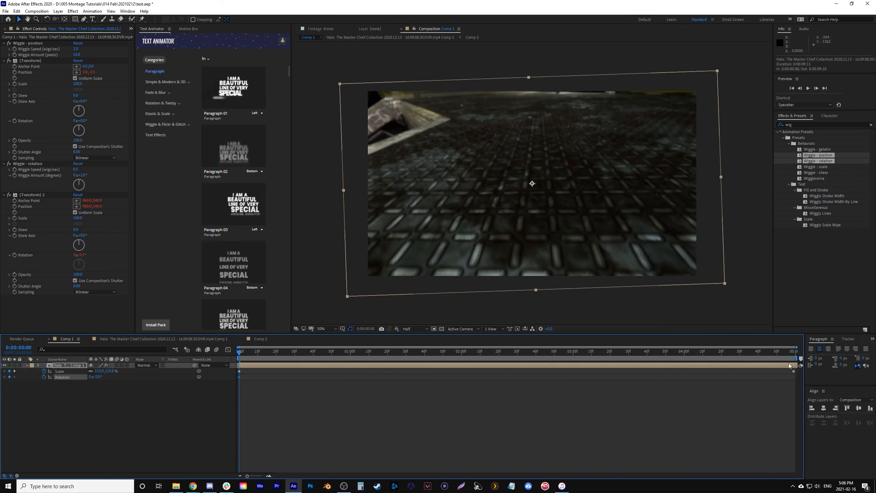
{"action": "left_click_drag", "start_coordinate": [789, 352], "coordinate": [803, 353]}
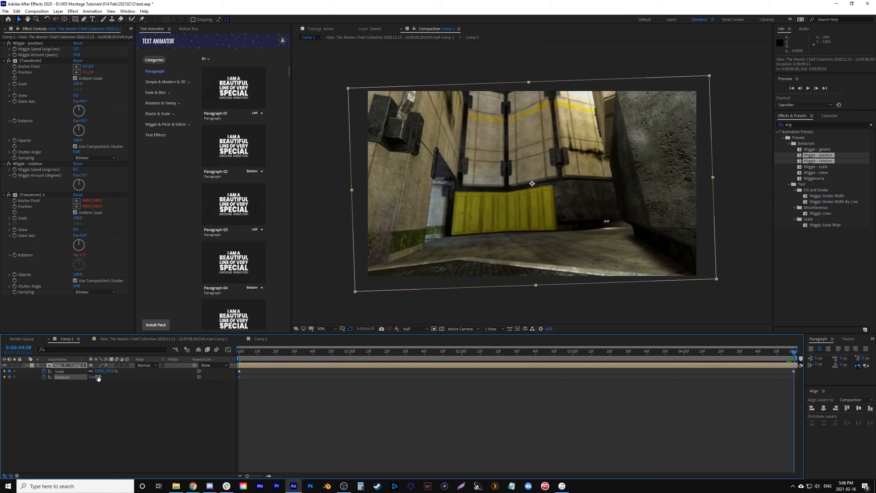
{"action": "type", "text": "1"}
{"action": "left_click", "coordinate": [93, 410]}
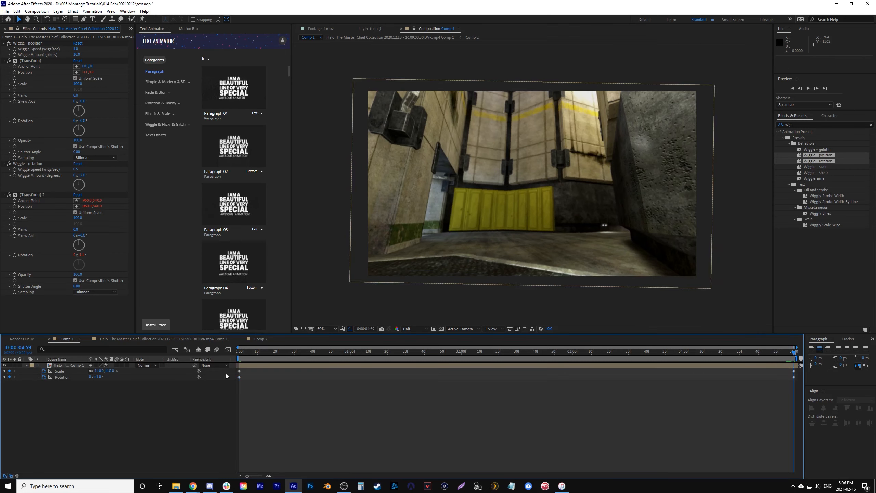
{"action": "key", "text": "space"}
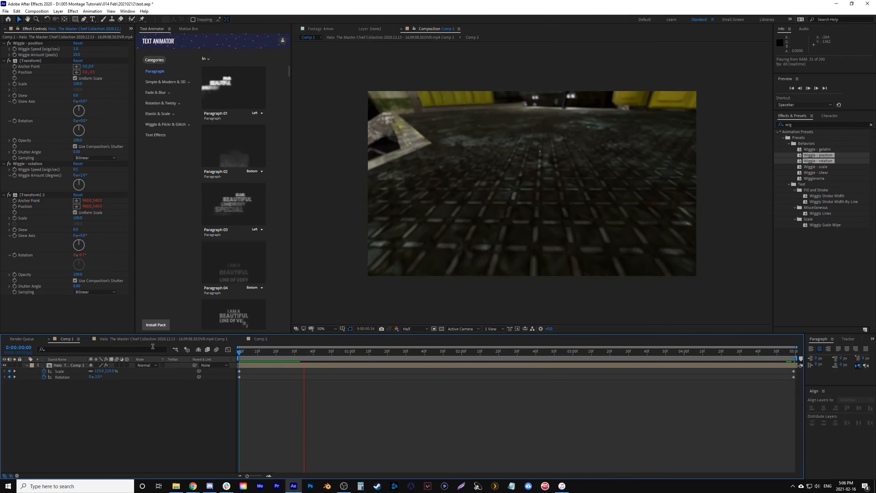